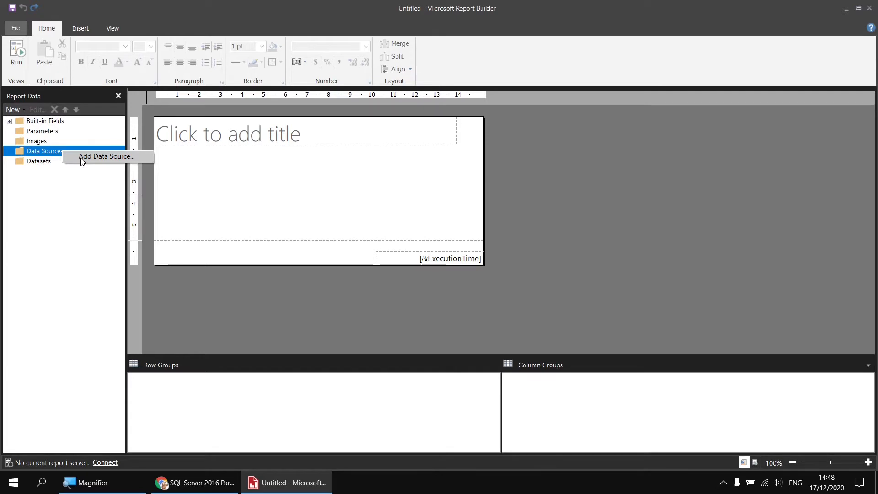
Add a data source named Movies that uses a connection embedded in the report
left_click(80, 158)
left_click(337, 120)
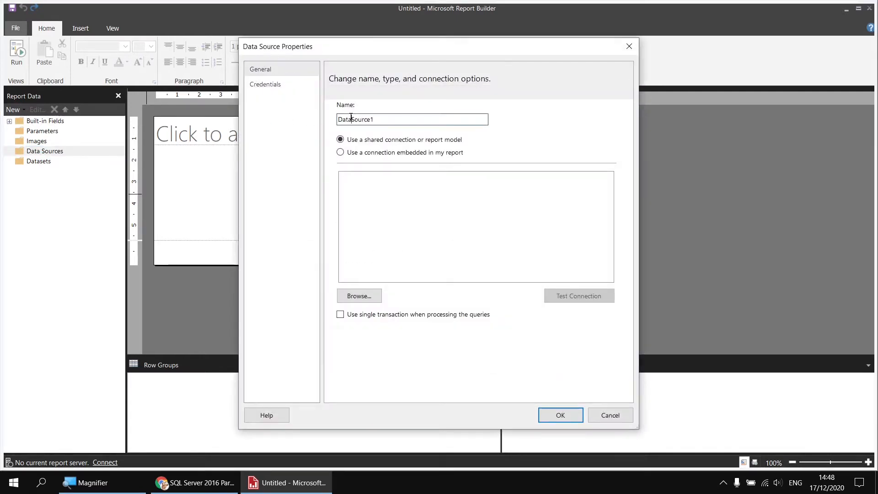
double_click(337, 120)
type("Movies")
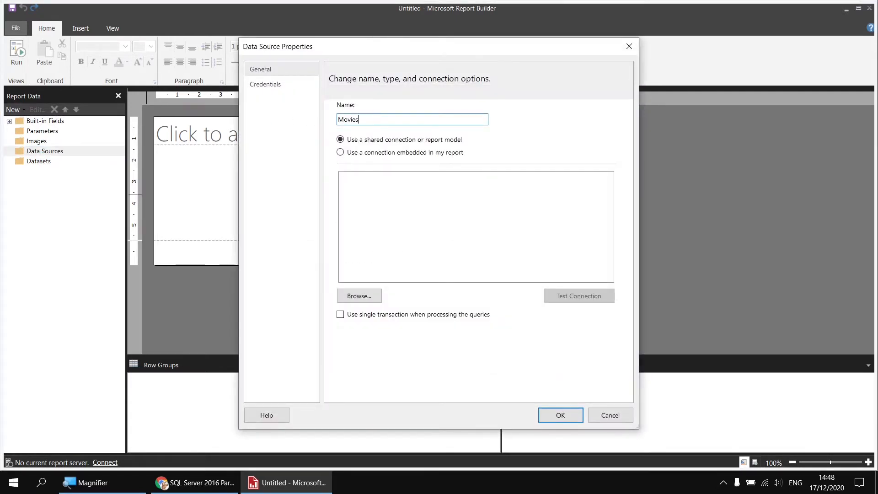
left_click(378, 154)
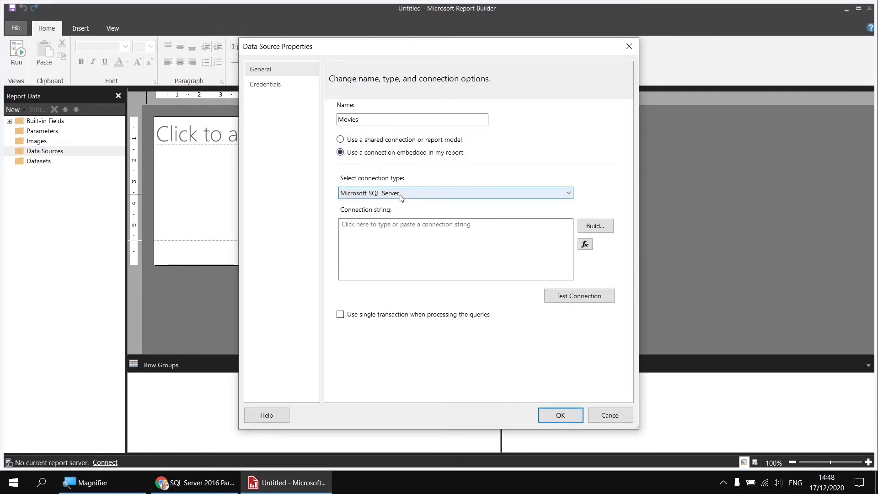
Build the SQL Server connection to the Movies database on server .\sql2017 and save the data source
left_click(598, 227)
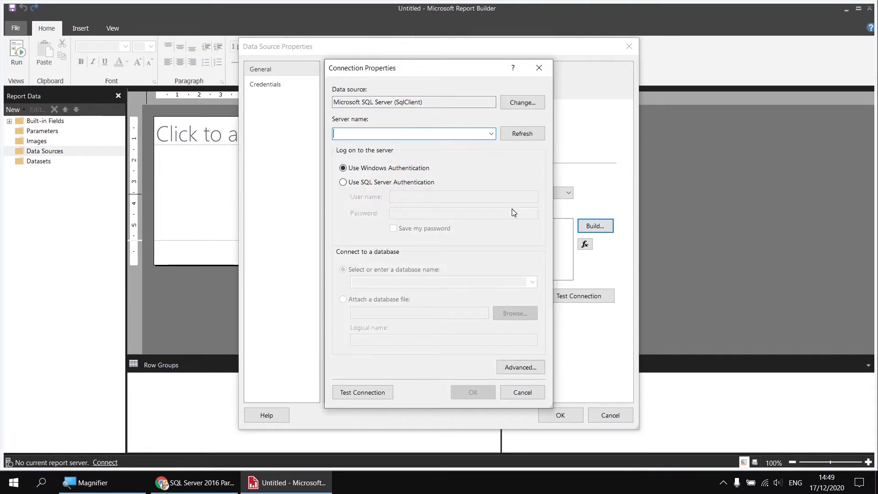
type(".\\")
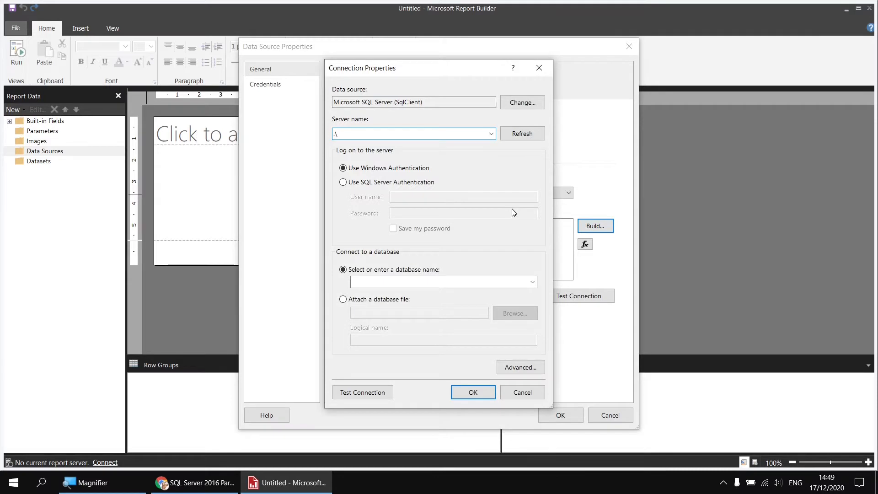
type("sql2017")
left_click(532, 281)
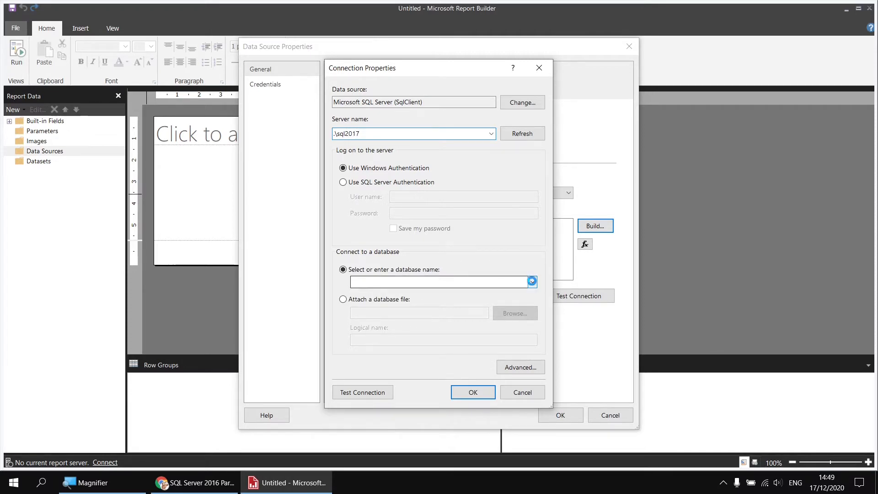
left_click(382, 312)
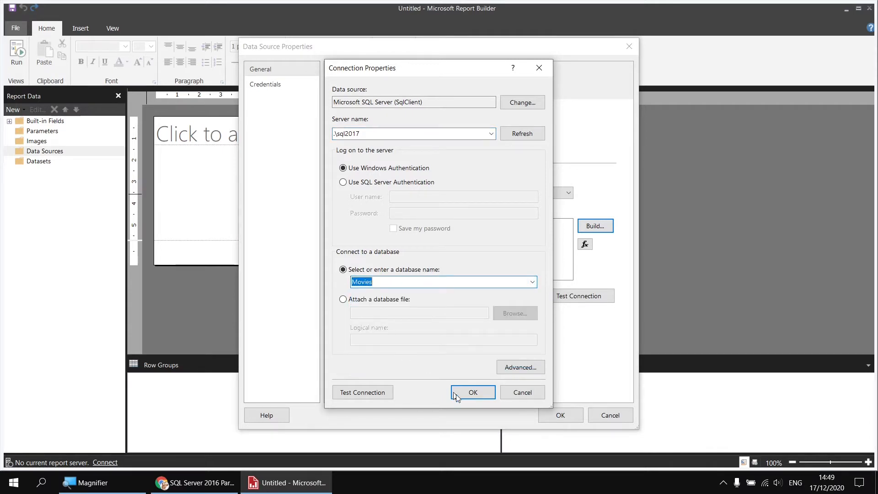
left_click(456, 396)
left_click(556, 416)
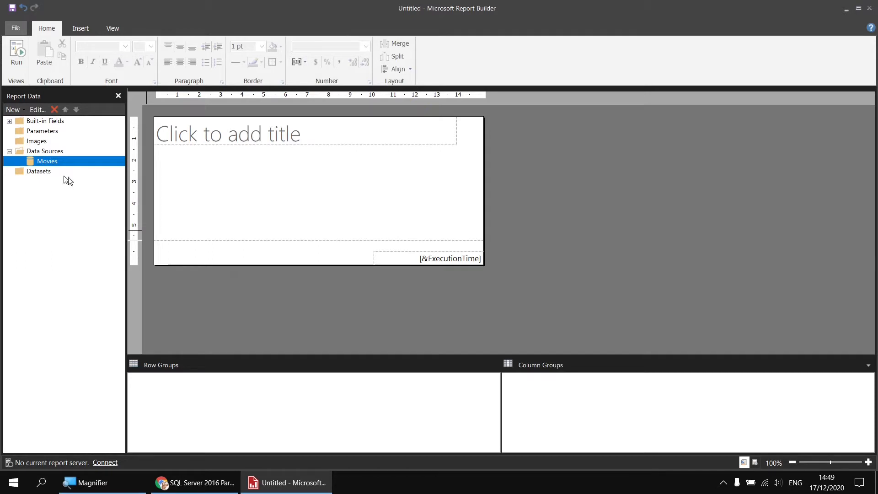
Add a dataset named MovieRoles based on the Movies data source
right_click(62, 164)
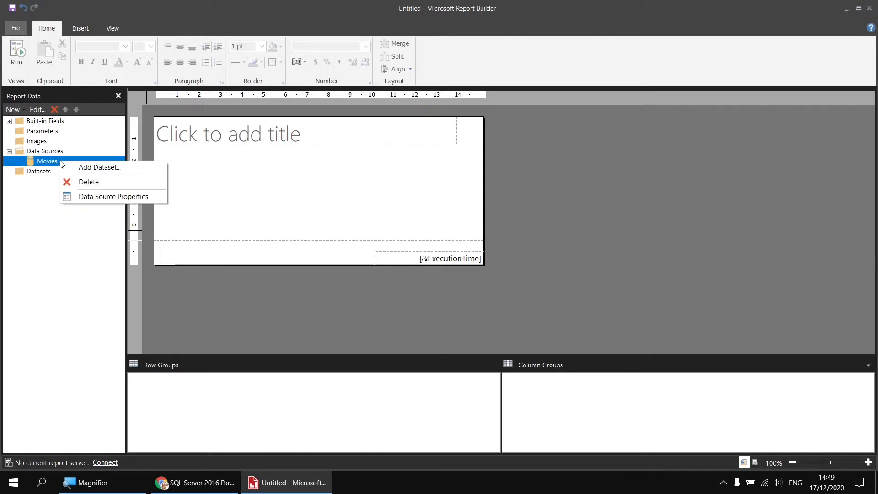
left_click(125, 170)
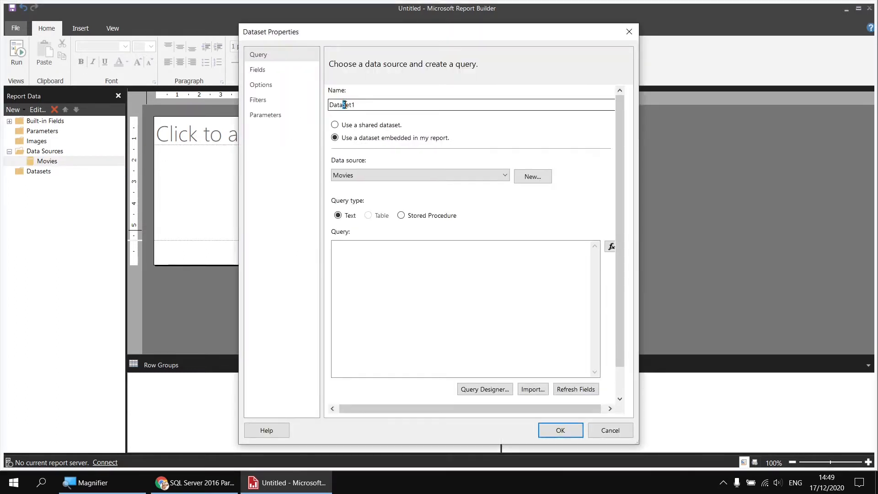
type("MovieRoles")
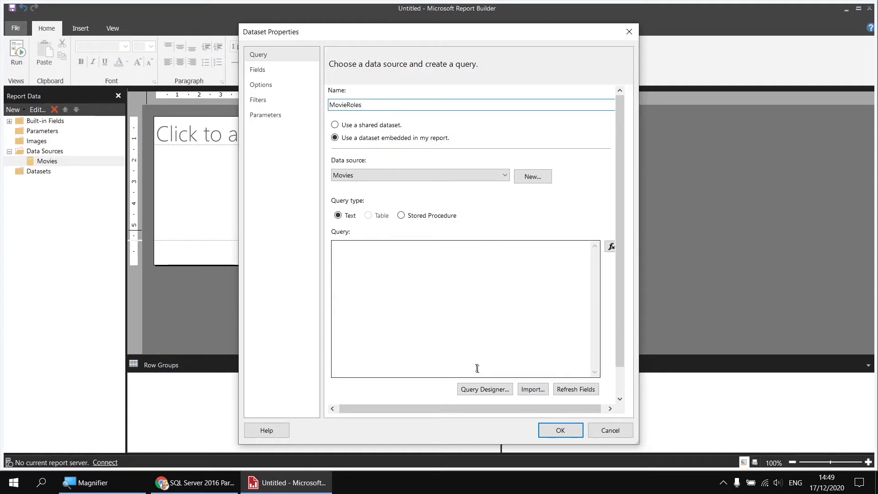
Design the dataset query with FullName from Actor, Title from Film and Role from Role, and save the dataset
left_click(485, 389)
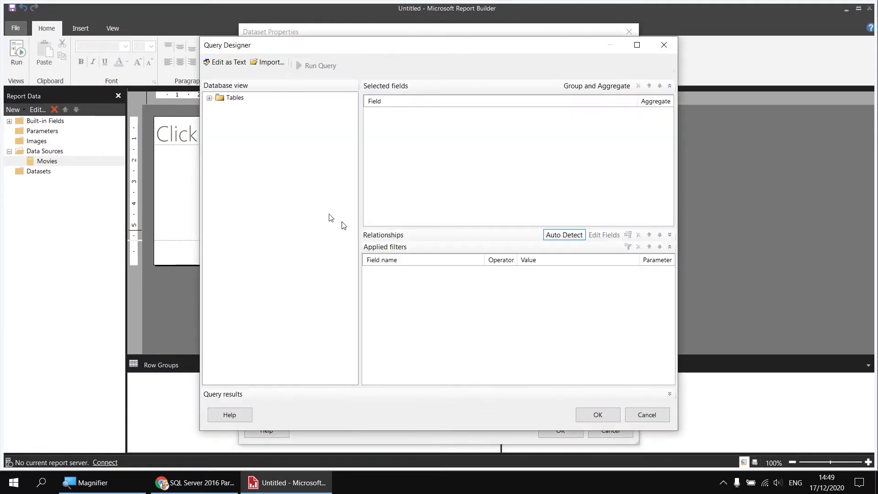
left_click(209, 98)
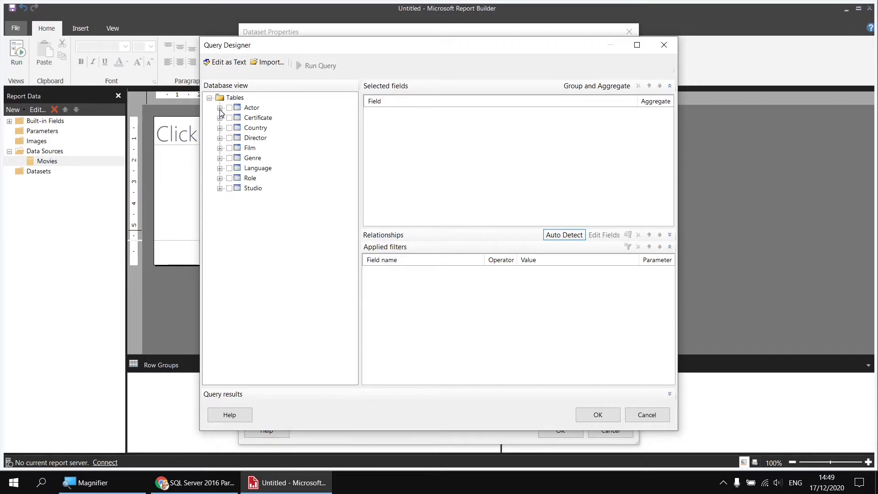
left_click(219, 108)
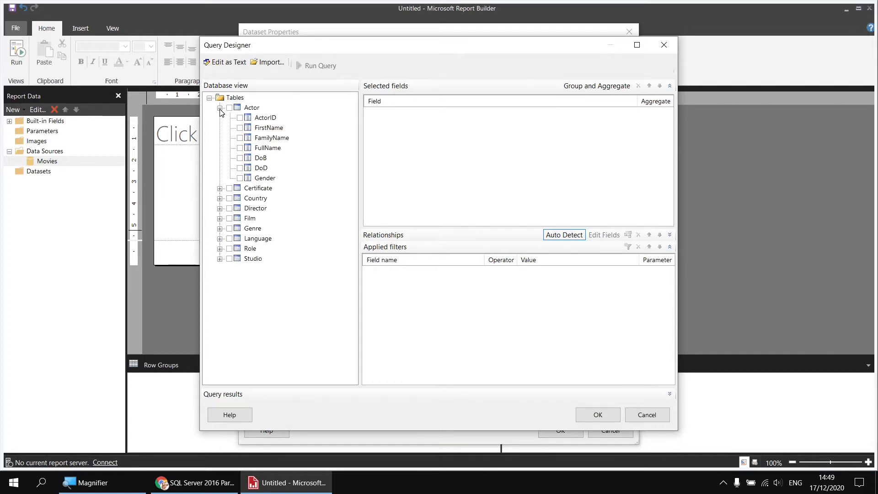
left_click(239, 148)
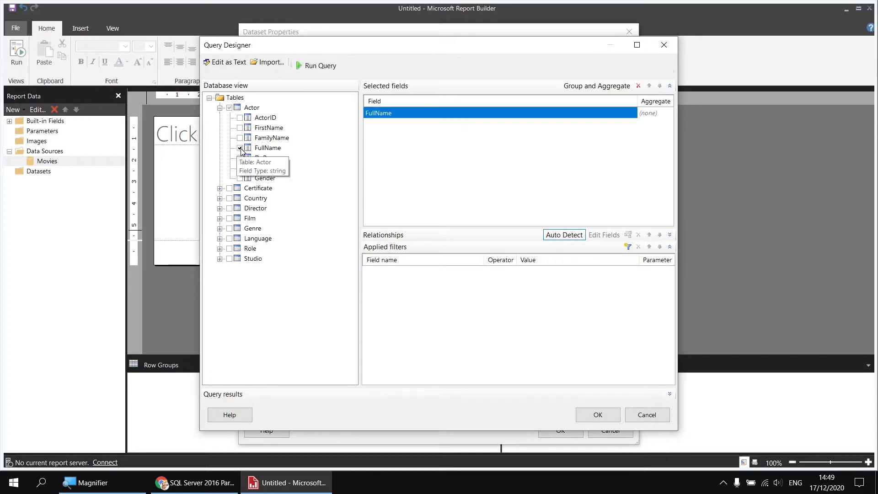
left_click(220, 108)
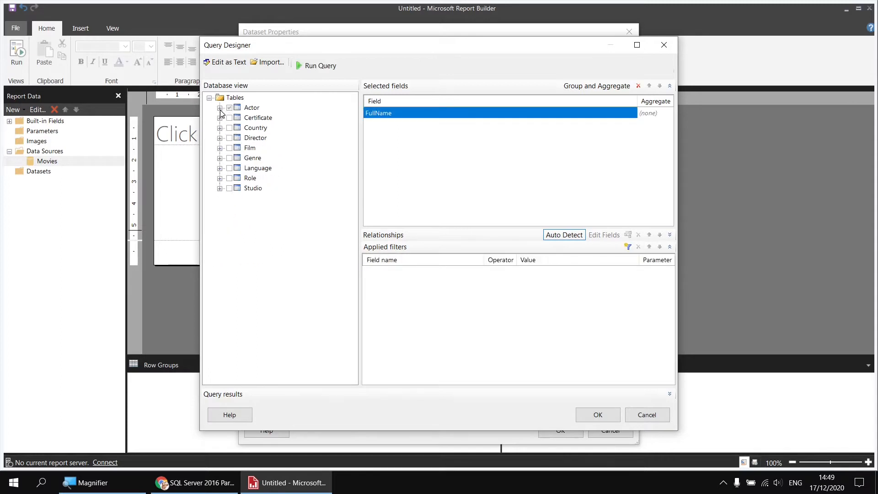
left_click(219, 148)
left_click(240, 167)
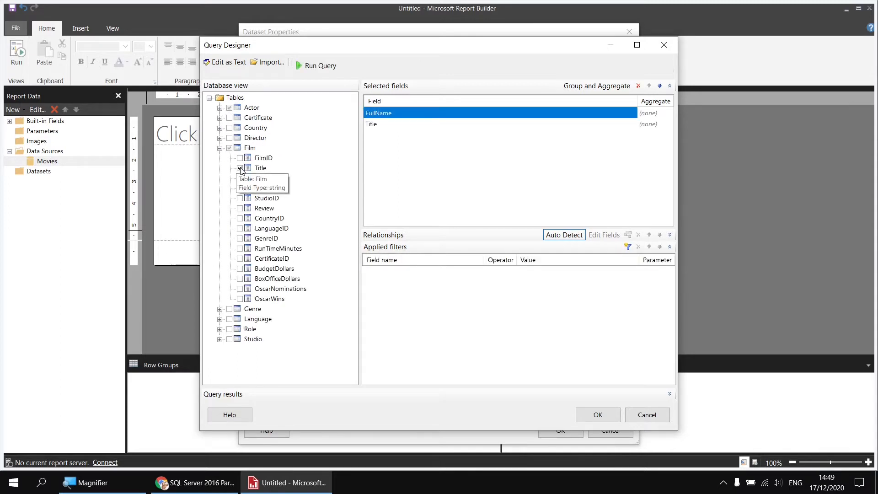
left_click(220, 148)
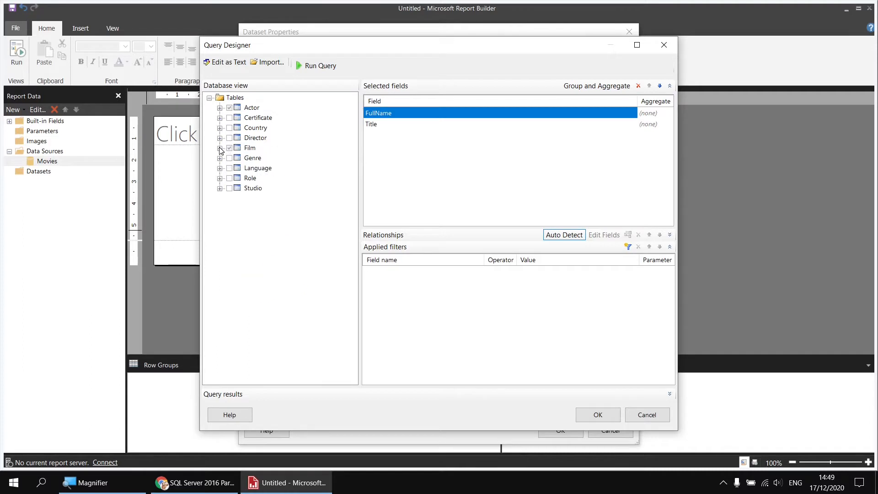
left_click(220, 178)
left_click(239, 198)
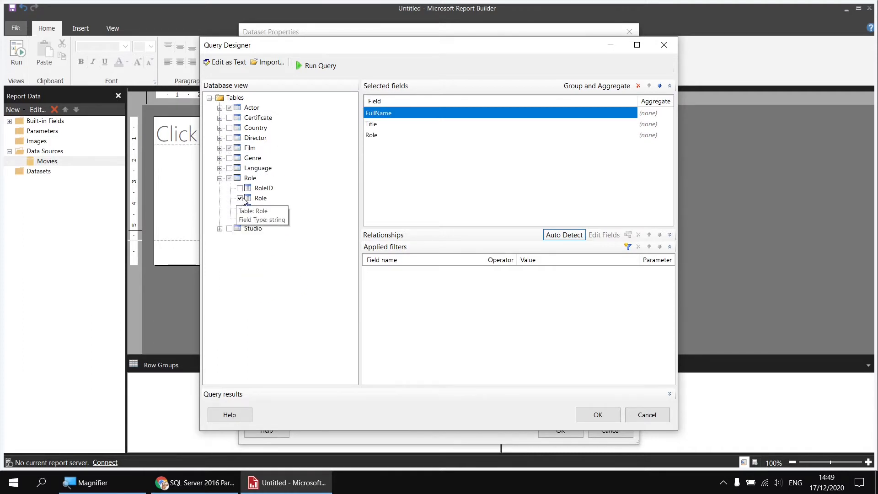
left_click(598, 415)
left_click(560, 429)
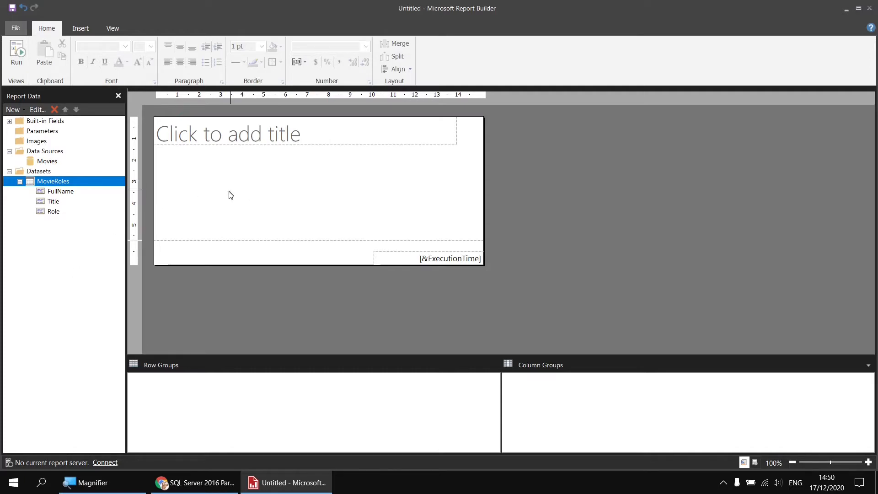
Delete the report's title text box and remove the page footer
left_click(271, 173)
left_click_drag(271, 172, 243, 137)
key("Delete")
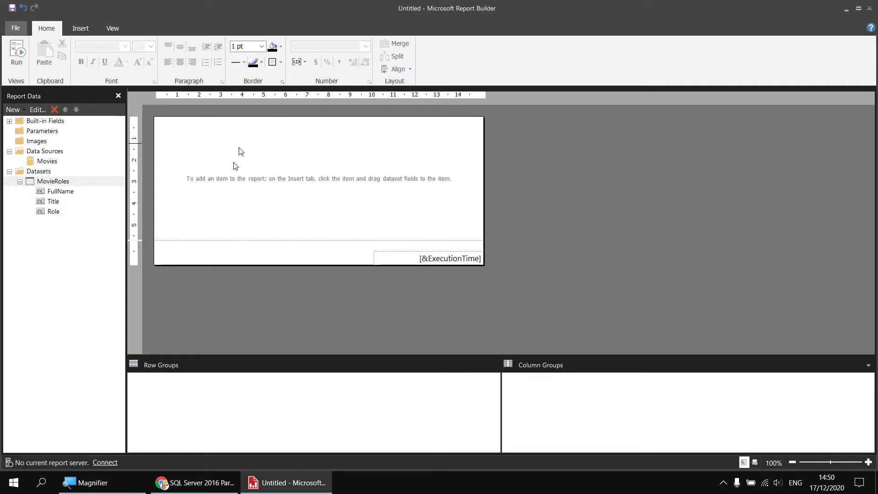
right_click(234, 259)
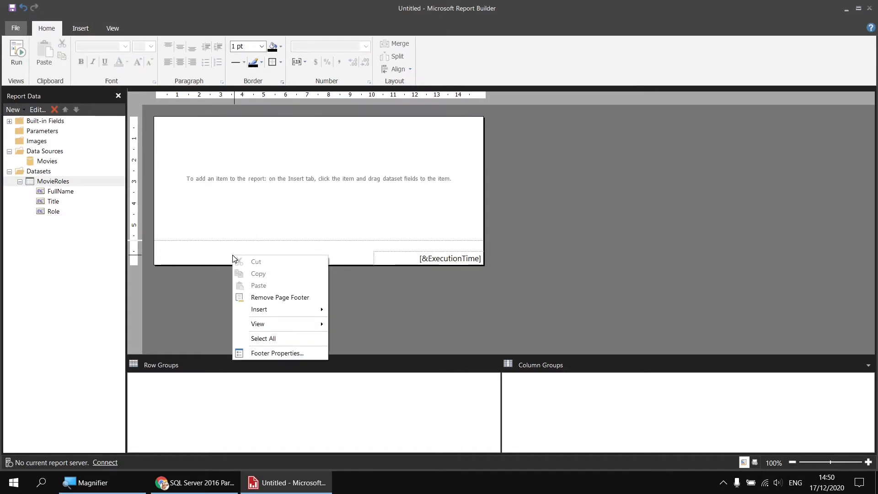
left_click(270, 297)
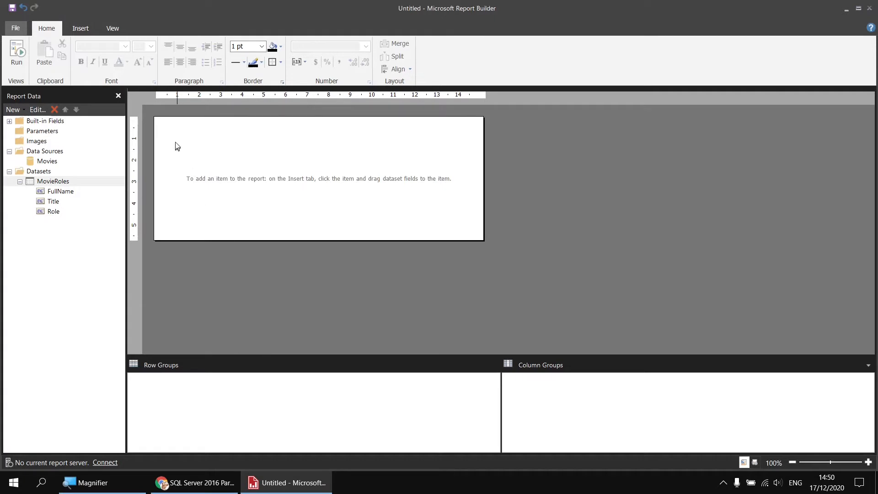
Insert a table in the upper-left corner of the report body and assign Role, FullName and Title to its three columns
right_click(157, 120)
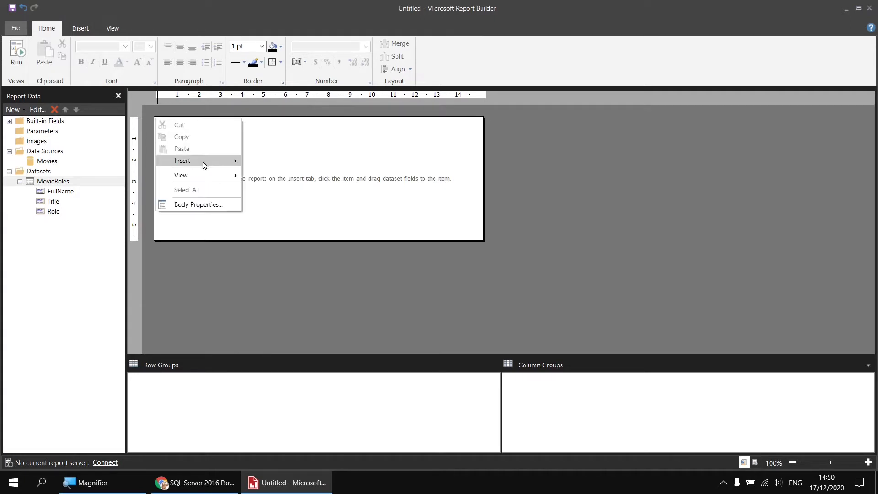
mouse_move(203, 163)
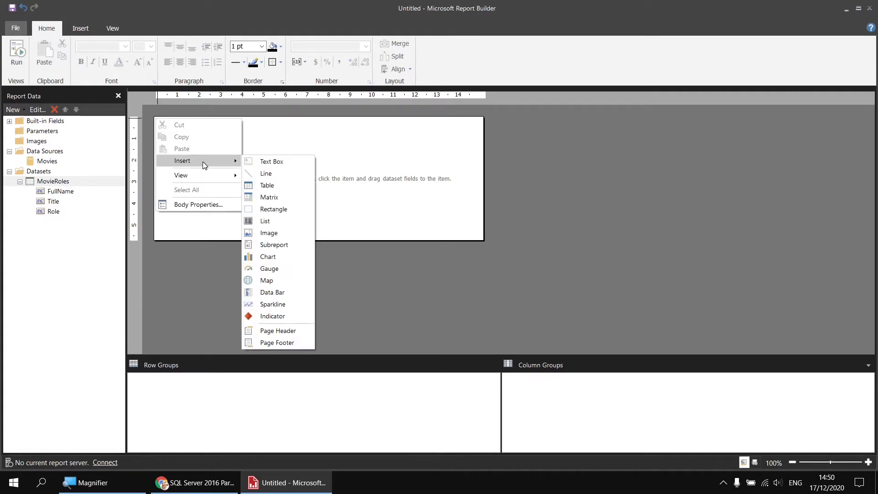
left_click(267, 185)
left_click(204, 137)
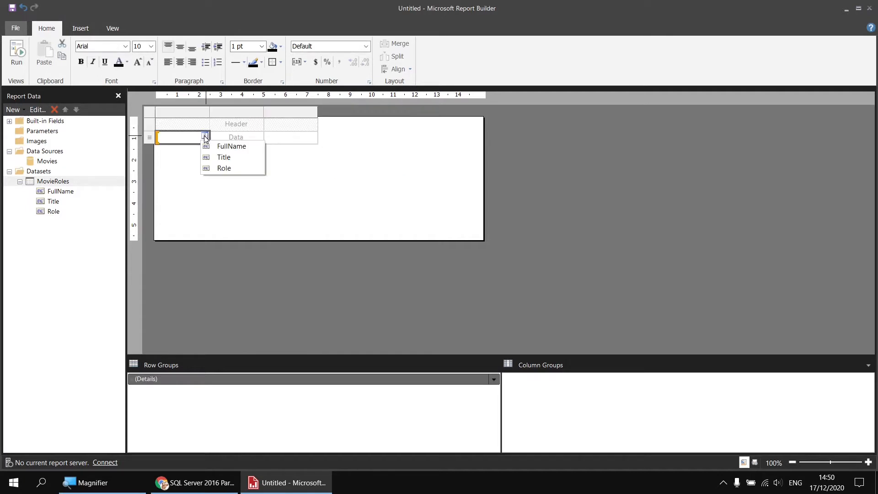
left_click(223, 168)
left_click(258, 137)
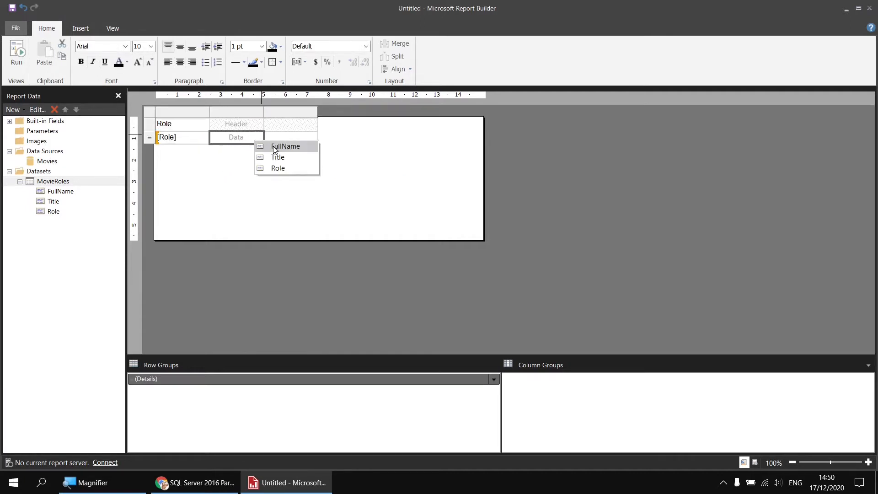
left_click(275, 146)
left_click(314, 137)
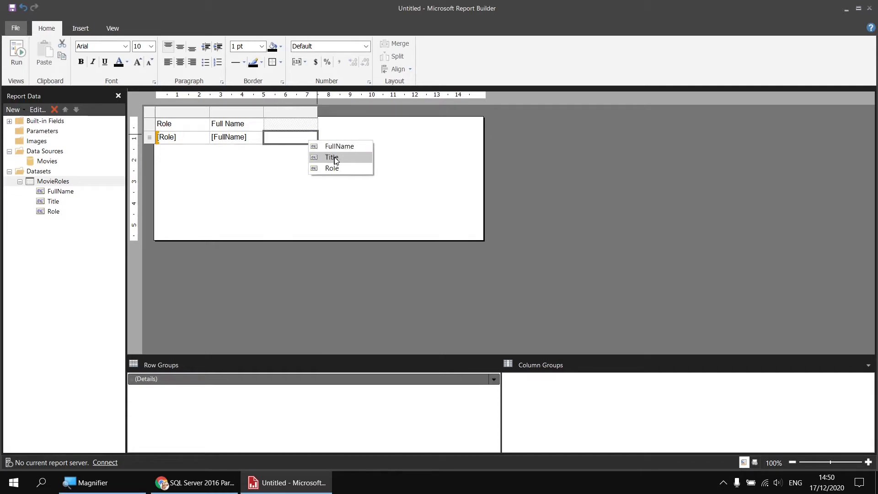
left_click(333, 158)
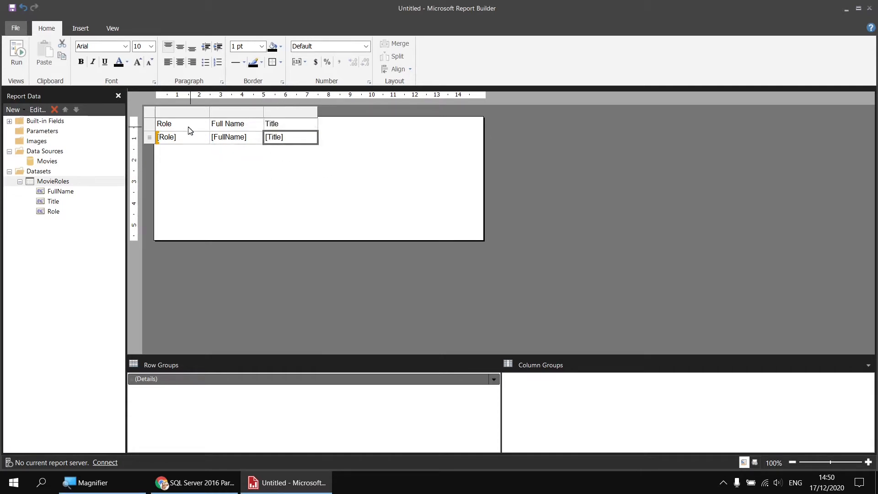
Try the Arial Black font on all table cells, and set them back to Arial
left_click_drag(190, 128, 293, 141)
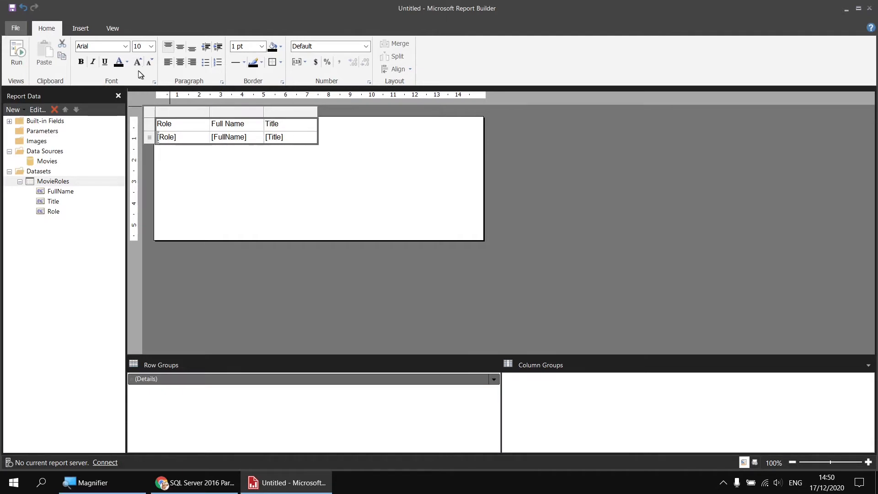
left_click(126, 47)
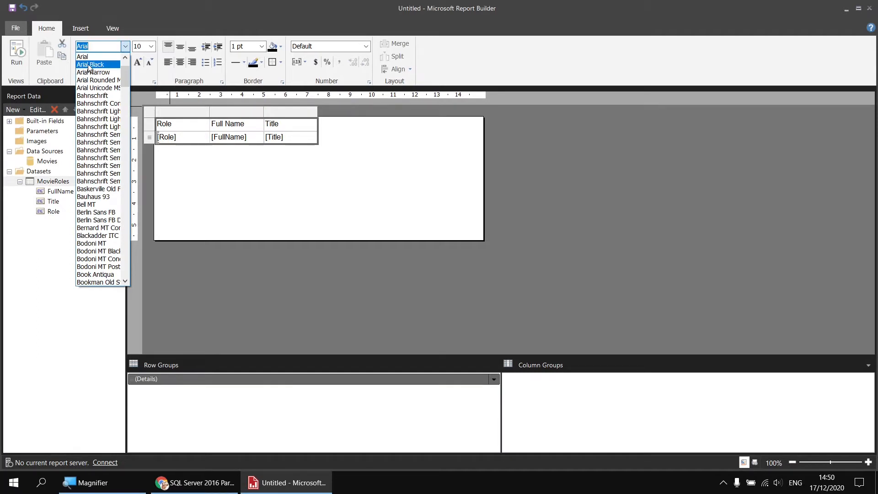
left_click(91, 66)
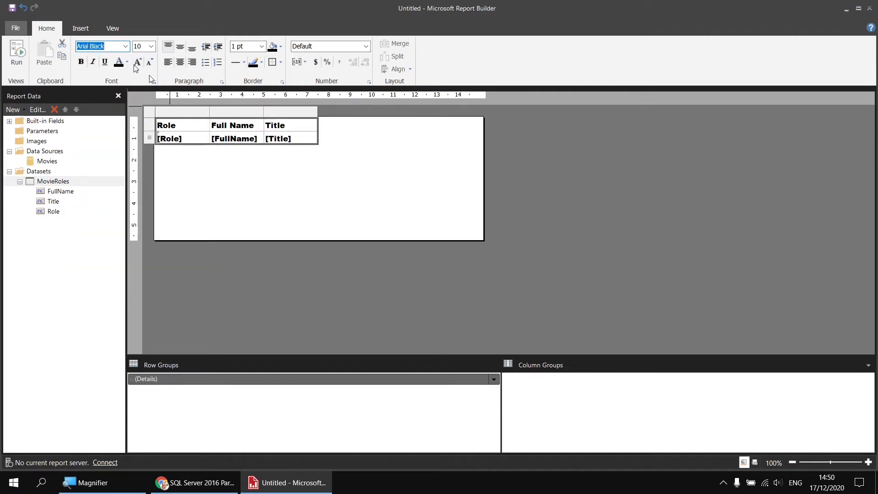
left_click(126, 47)
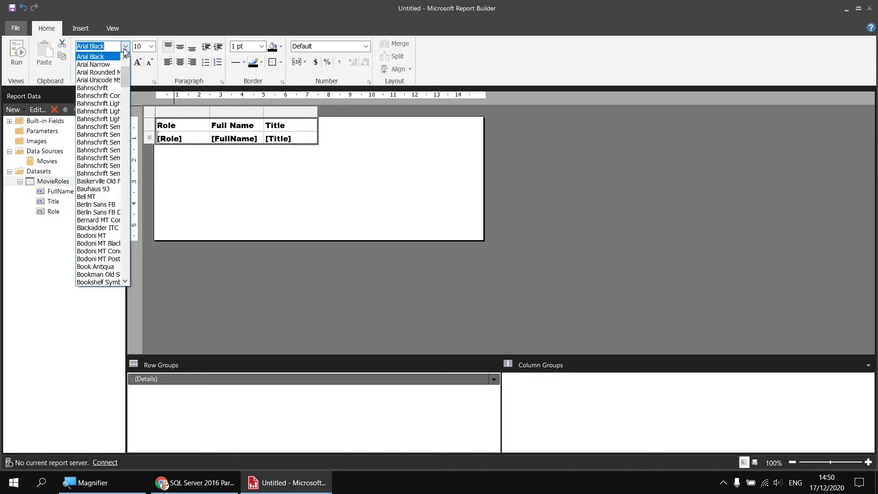
scroll(104, 52, "up", 1)
left_click(90, 73)
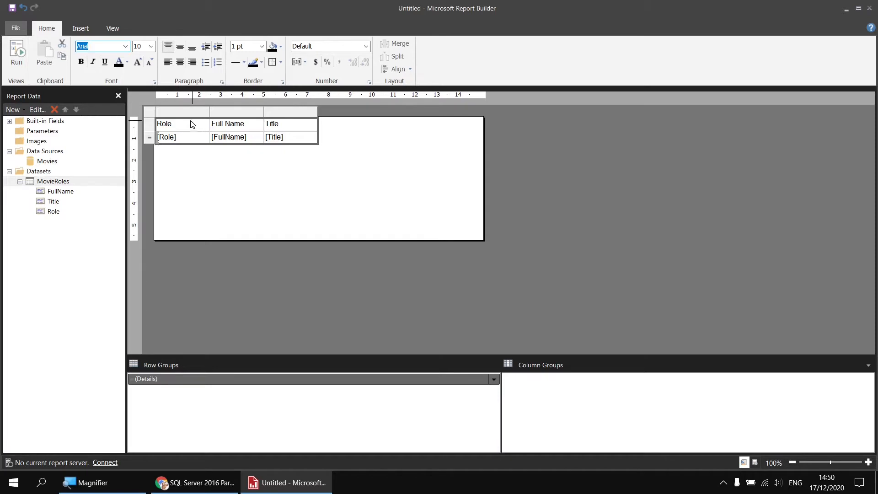
Give the table's header row a light steel blue background and make its text bold
left_click(149, 124)
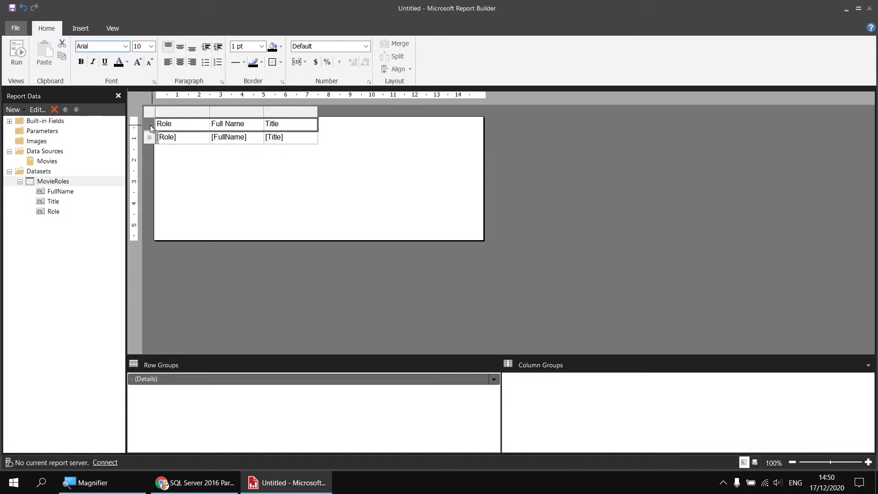
left_click(280, 50)
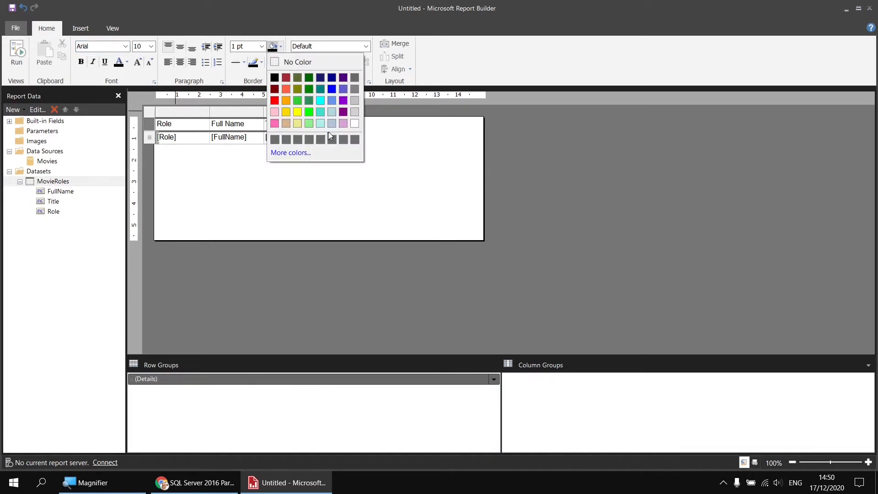
left_click(307, 121)
key("ctrl+b")
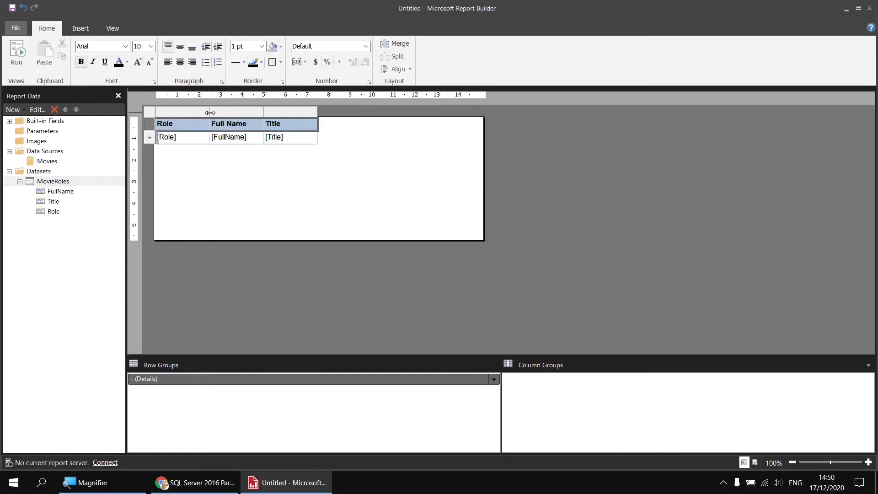
Widen all three table columns for a total table width of about 20.5 cm, and preview the report before returning to the design
left_click_drag(210, 113, 300, 112)
left_click(367, 112)
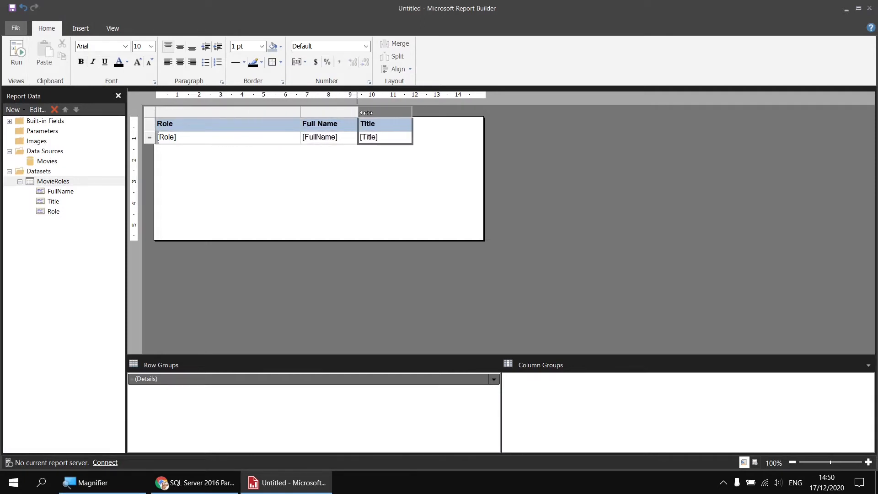
left_click_drag(366, 113, 599, 112)
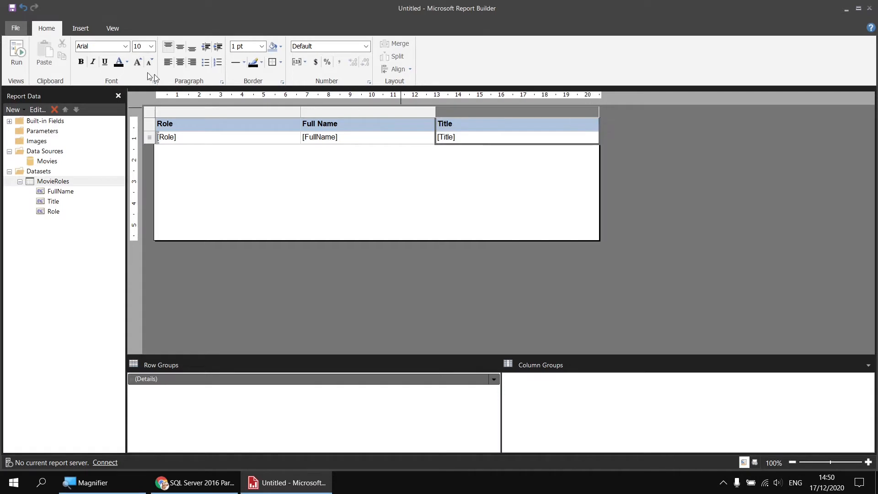
left_click(16, 51)
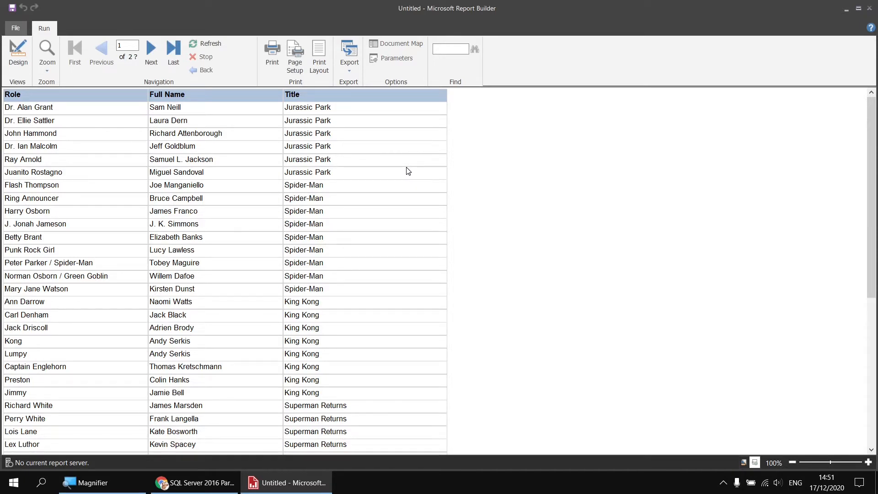
left_click(18, 52)
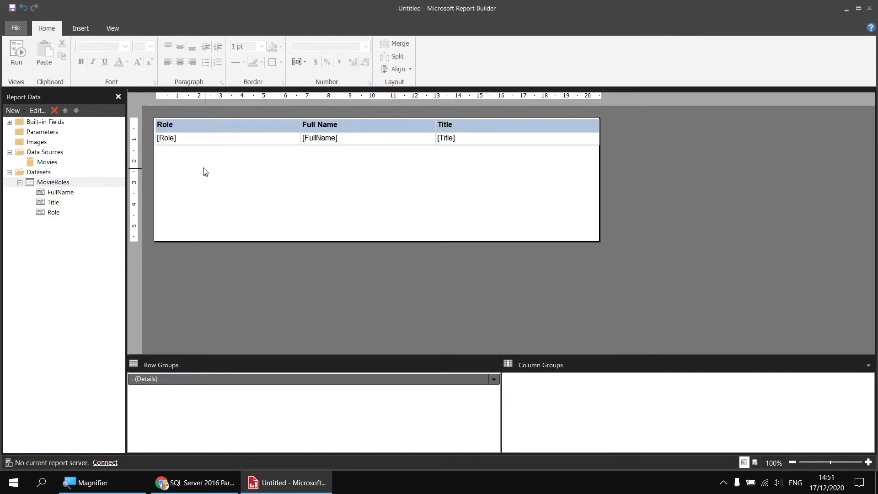
Add a sort to the table's properties that orders it by Role from A to Z
left_click(194, 141)
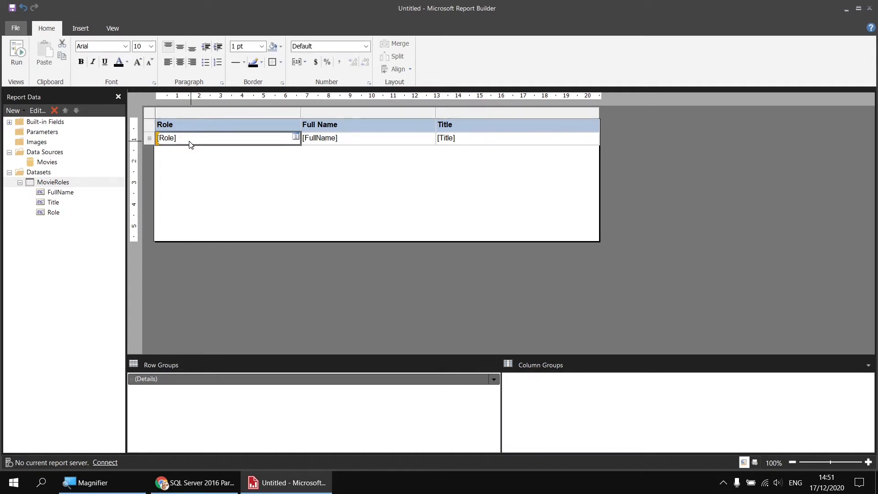
right_click(152, 115)
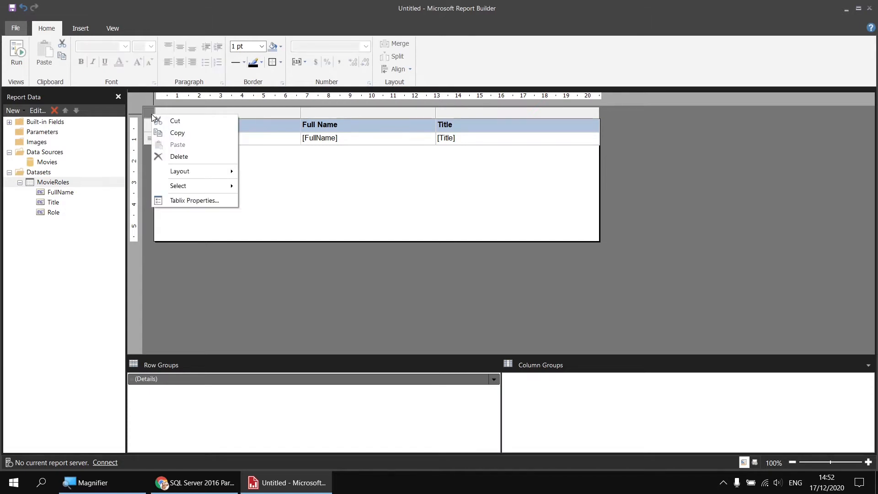
left_click(222, 202)
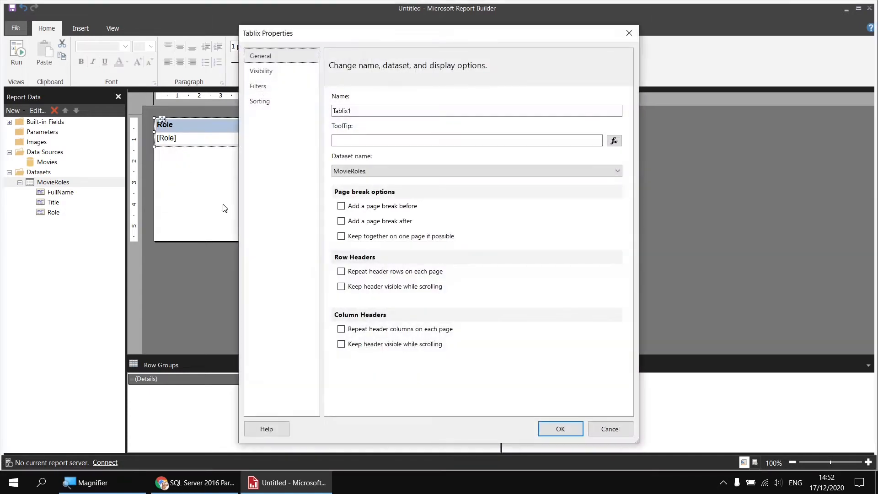
left_click(261, 102)
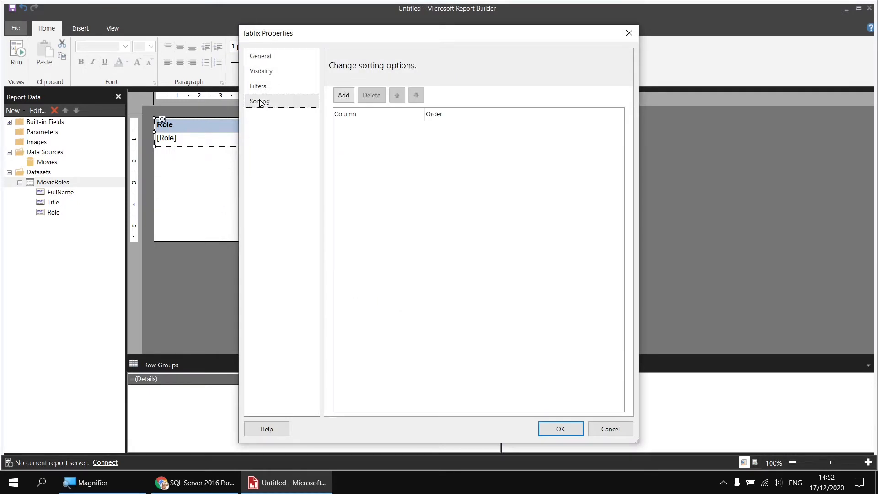
left_click(341, 97)
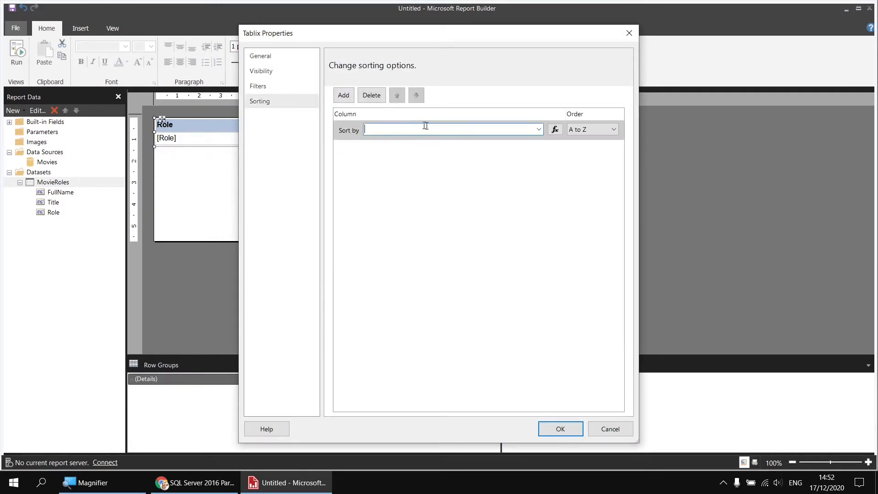
left_click(538, 131)
left_click(410, 158)
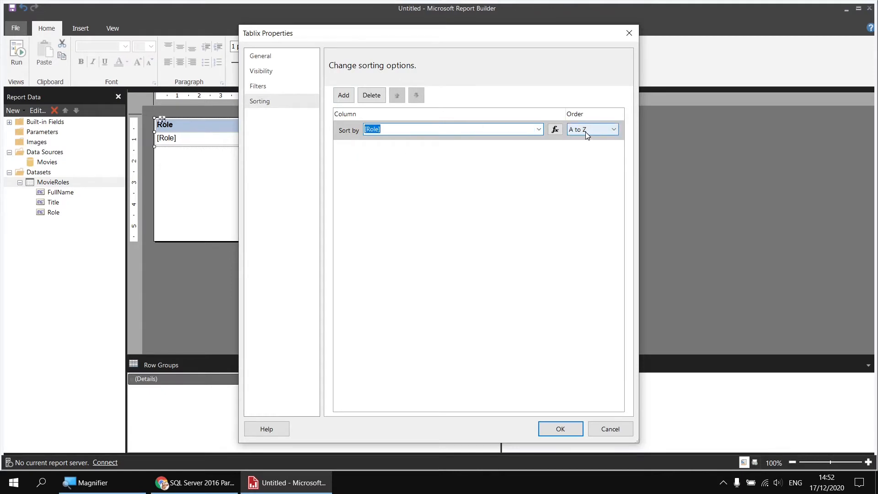
left_click(561, 429)
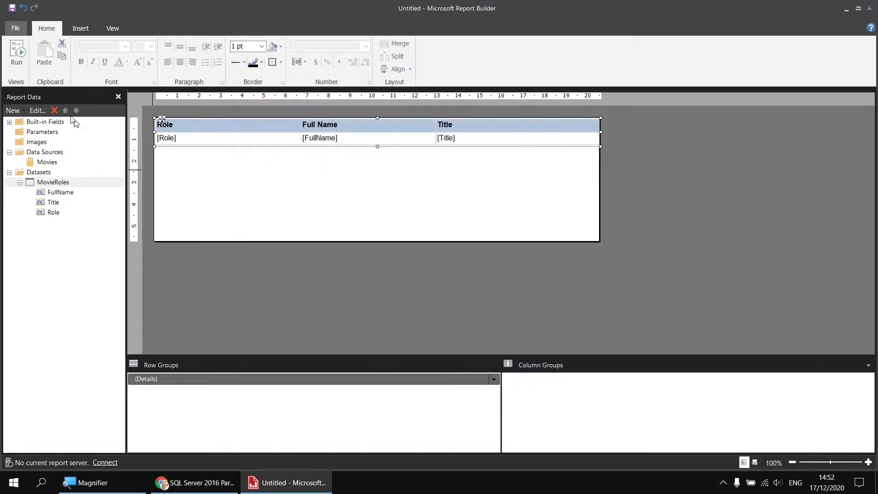
Run the report, examine how the Role values are ordered across the first pages, and return to the design
left_click(21, 55)
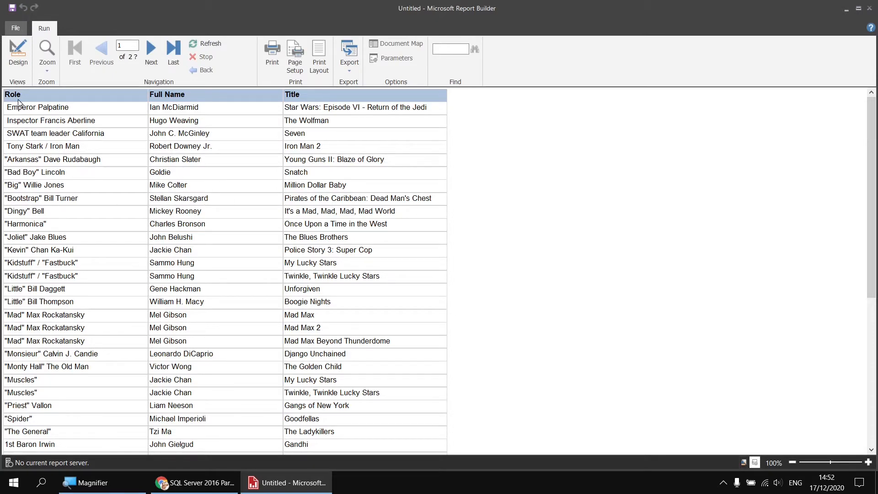
scroll(42, 204, "down", 1)
scroll(42, 206, "down", 6)
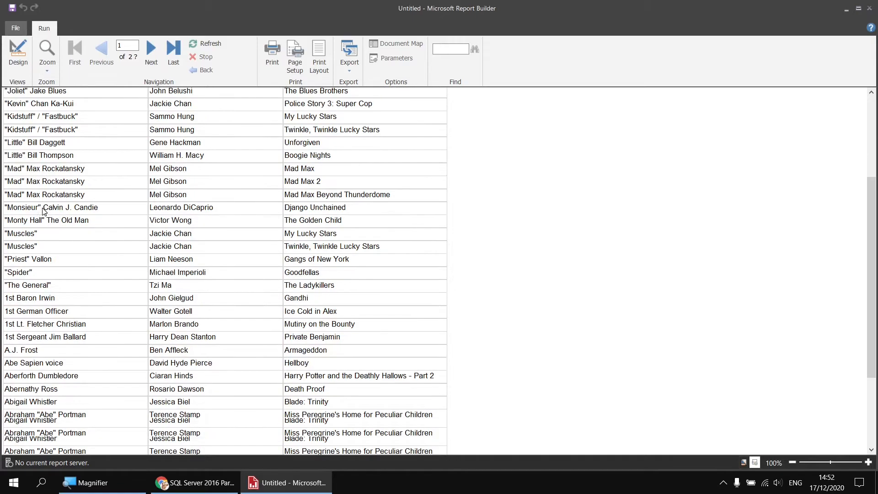
scroll(42, 208, "down", 5)
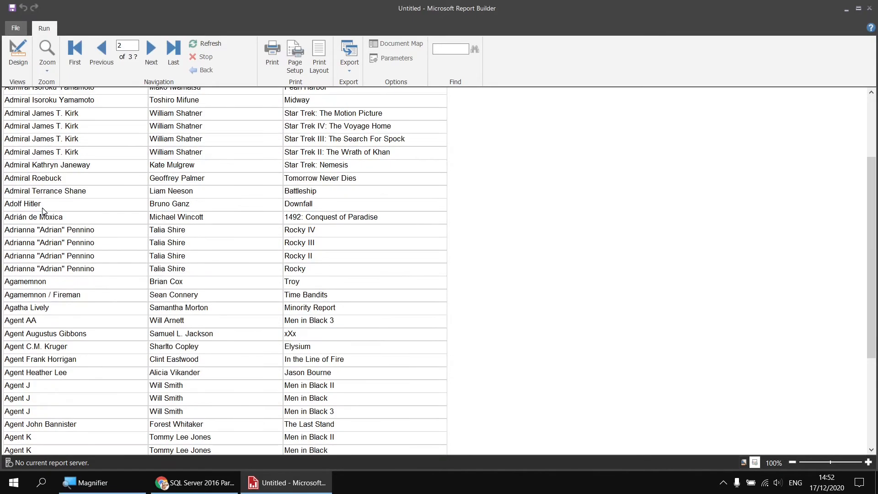
scroll(42, 210, "up", 15)
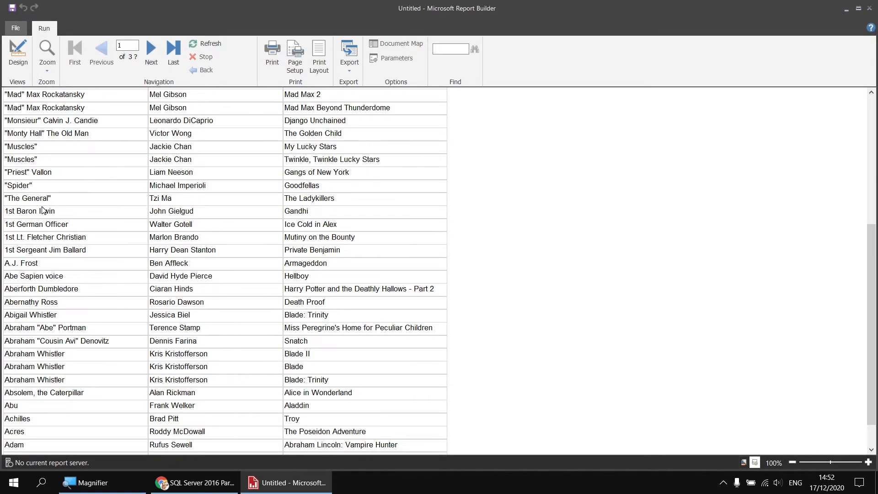
scroll(42, 210, "up", 3)
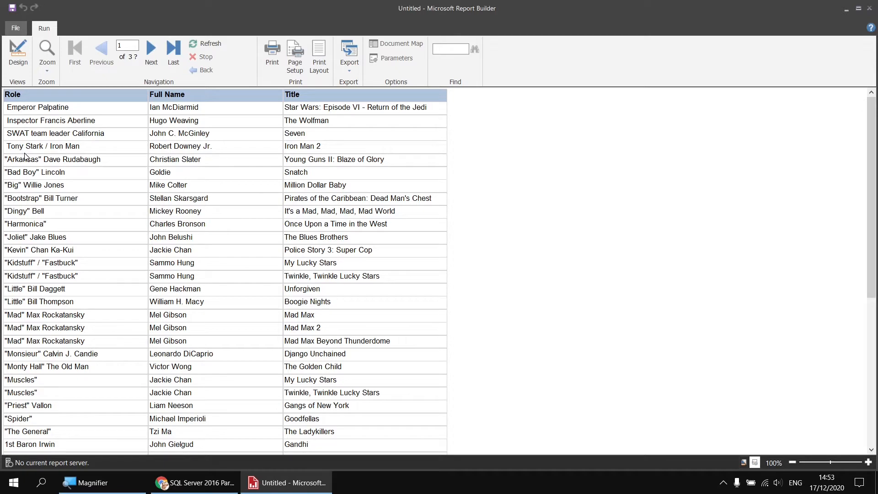
left_click(19, 57)
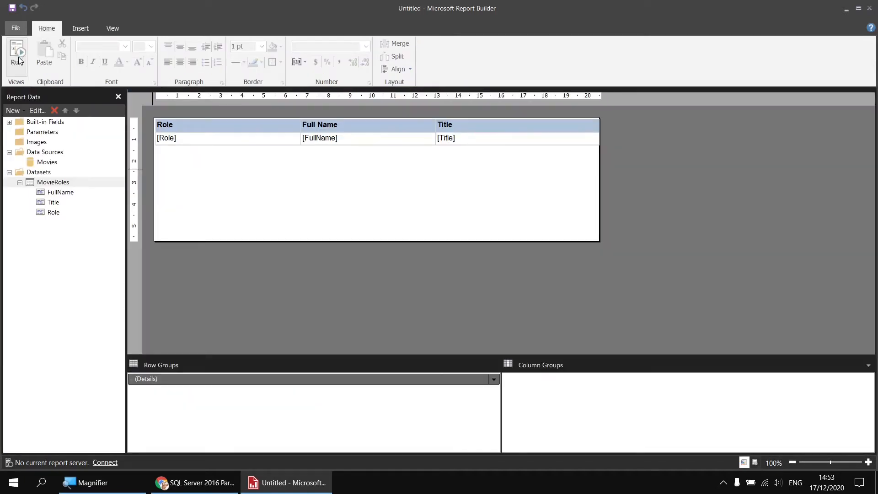
Add a calculated field named TrimmedRole to the MovieRoles dataset
right_click(68, 183)
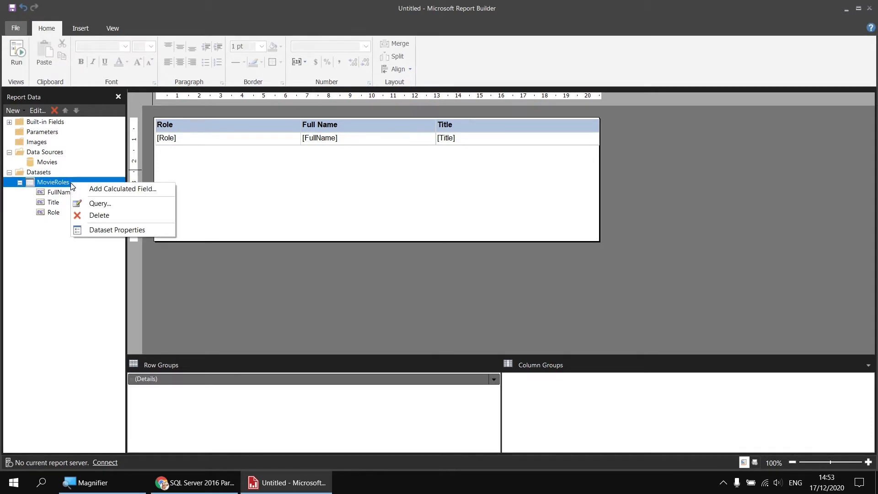
left_click(92, 191)
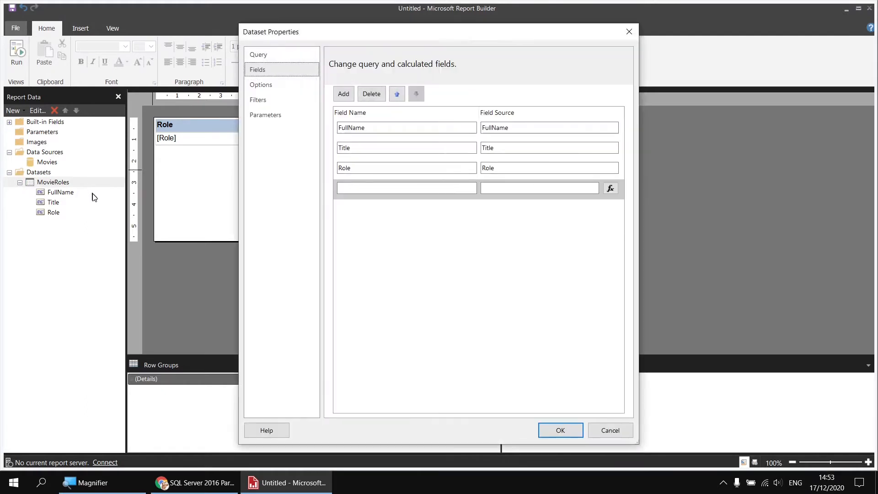
left_click(359, 187)
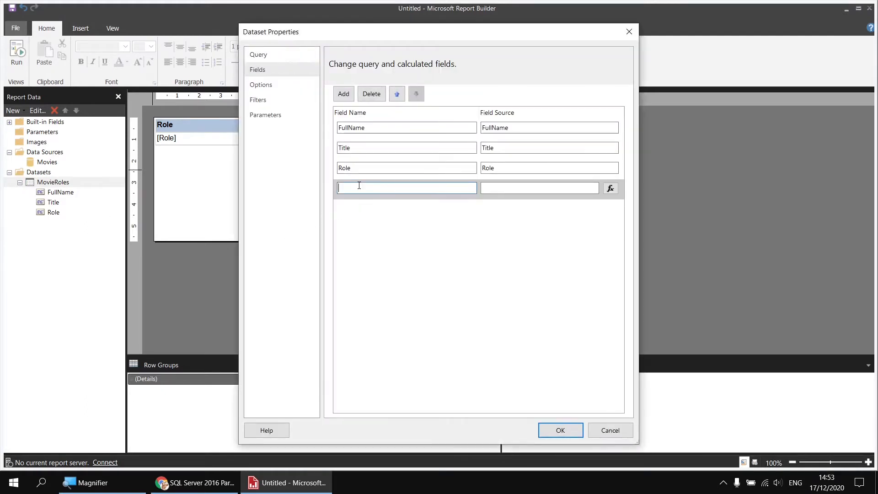
type("TrimmeR")
type("Role")
Open the expression for the TrimmedRole field and review the descriptions of the LTrim and RTrim text functions
left_click(612, 188)
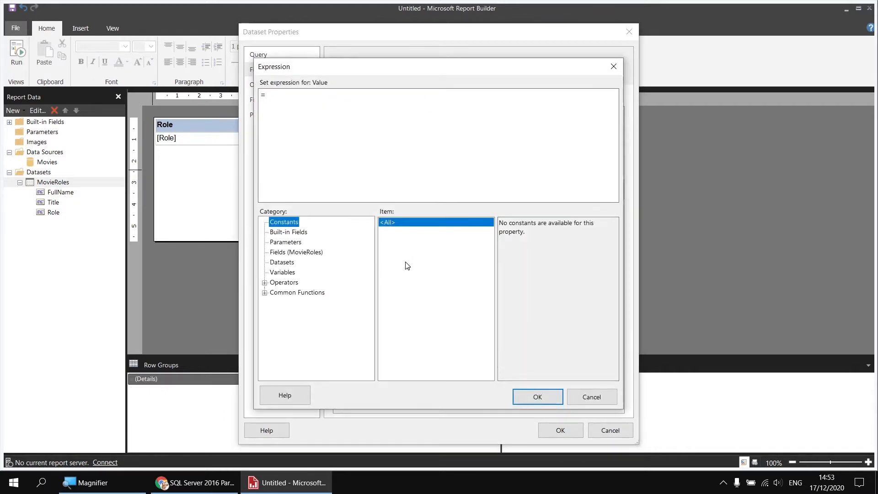
left_click(265, 293)
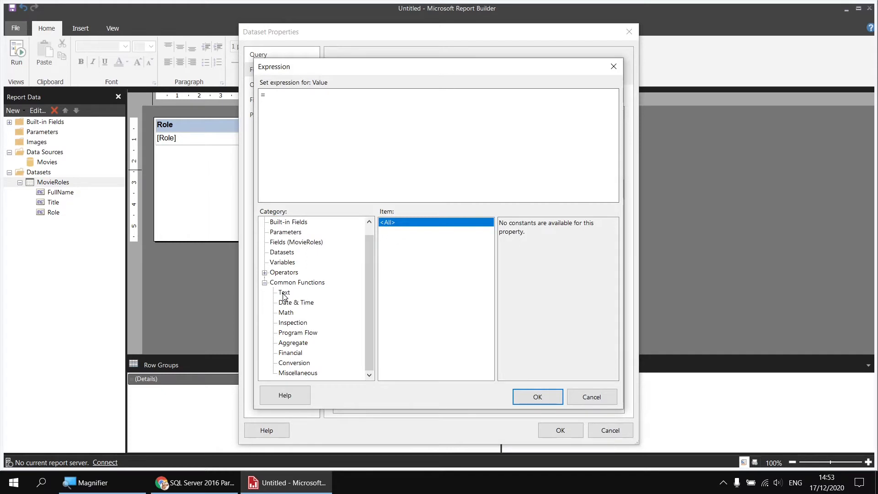
left_click(284, 295)
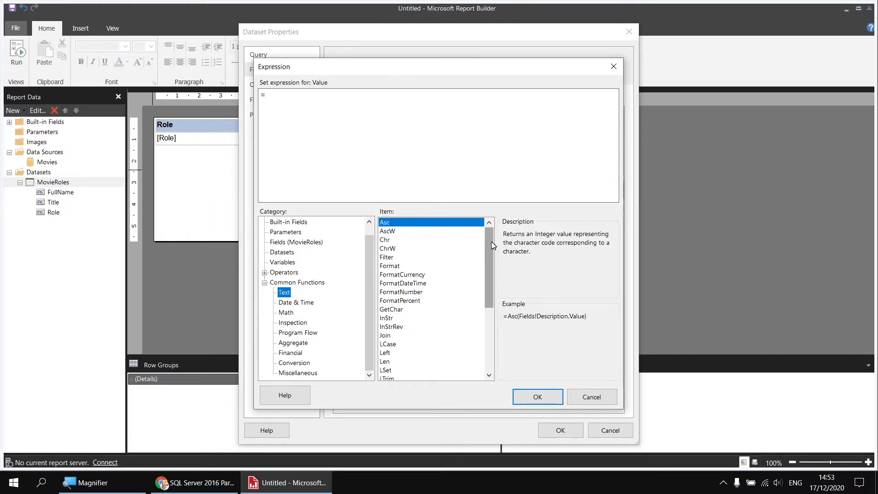
left_click_drag(490, 242, 492, 307)
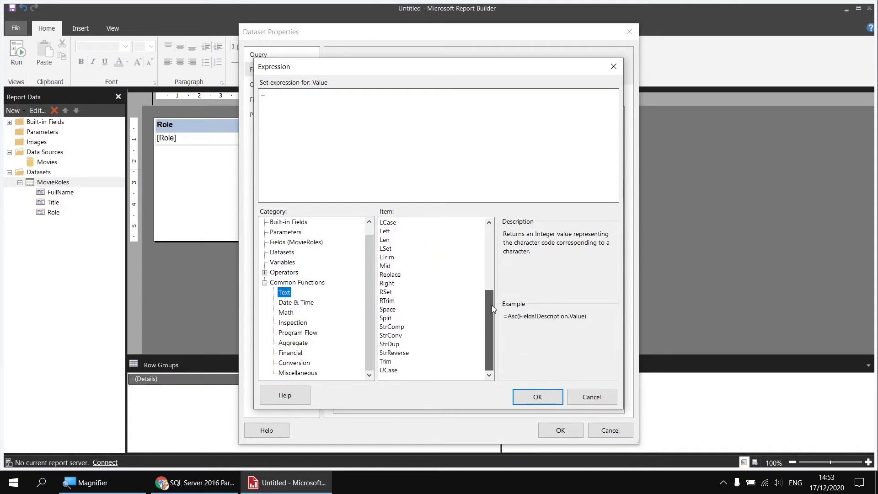
left_click_drag(492, 305, 491, 306)
left_click(403, 257)
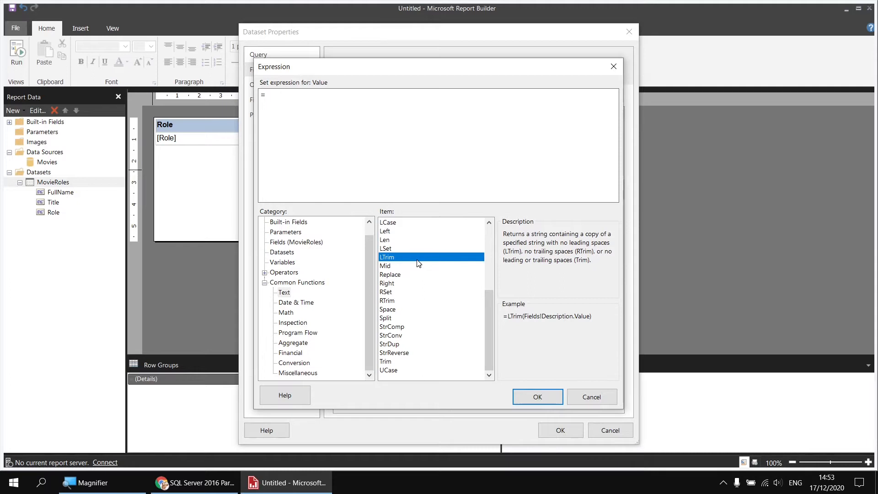
left_click(395, 302)
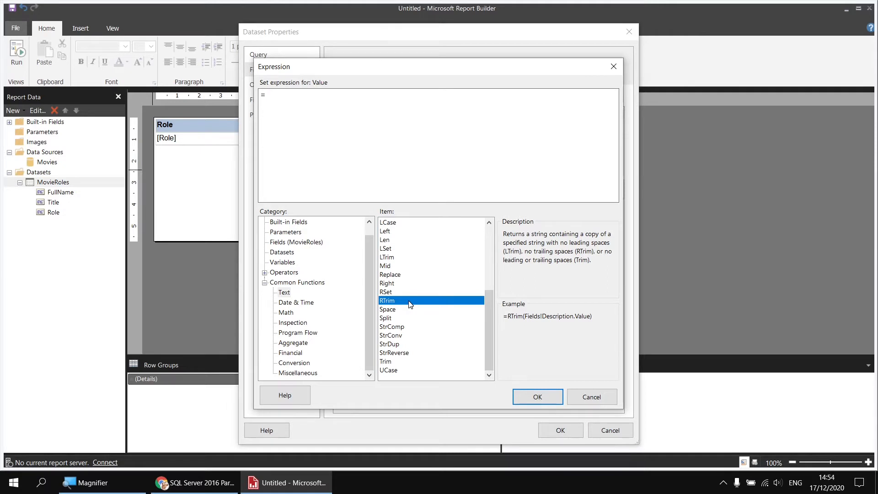
Set the TrimmedRole field's expression to =Trim(Fields!Role.Value) and save the dataset properties
left_click(394, 362)
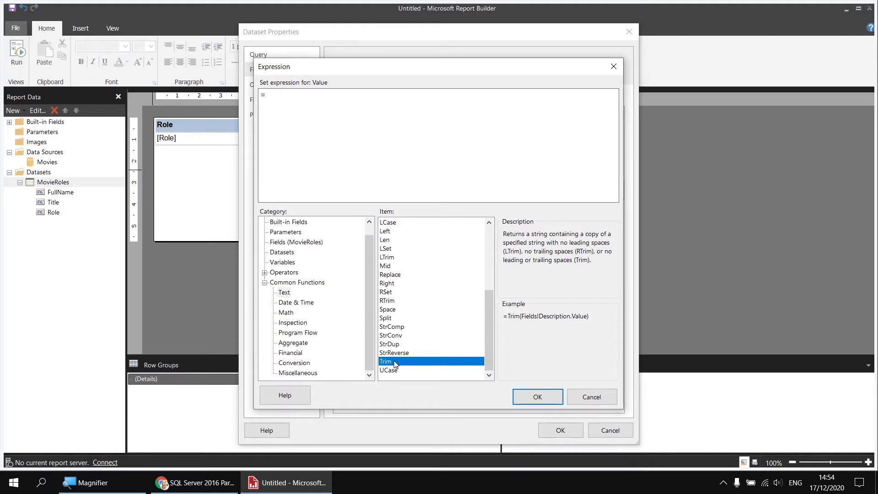
double_click(395, 364)
left_click(286, 242)
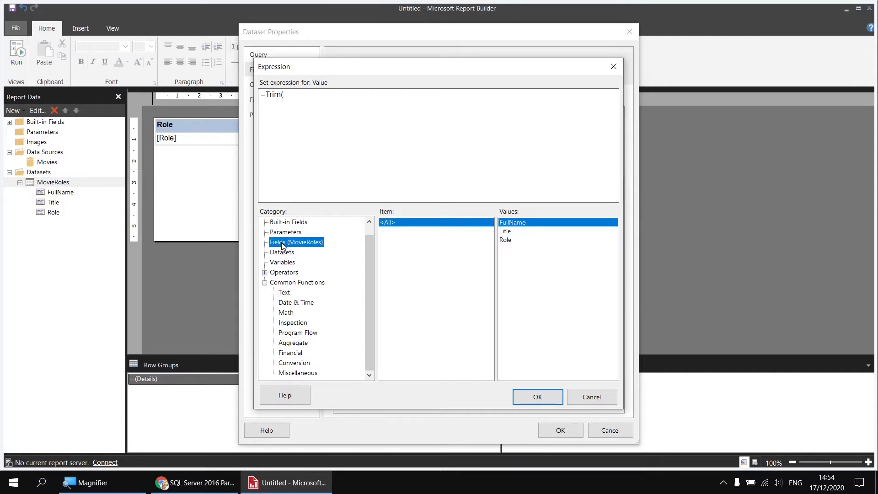
double_click(506, 240)
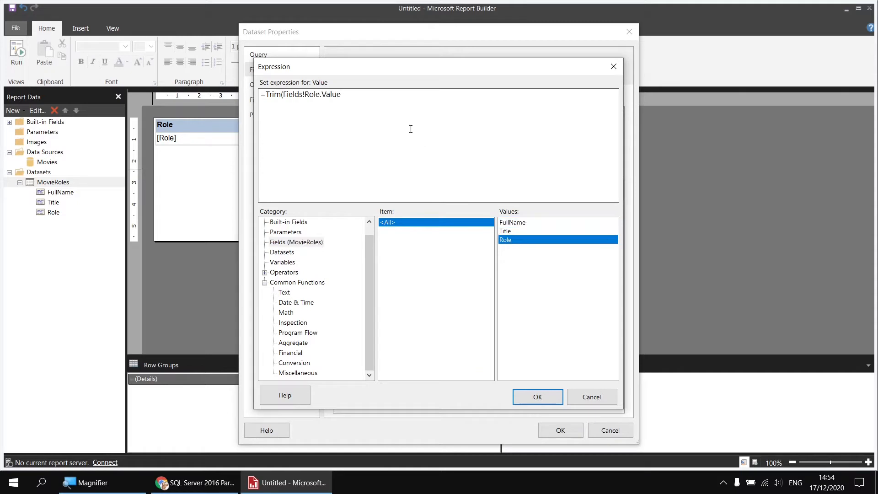
type(")")
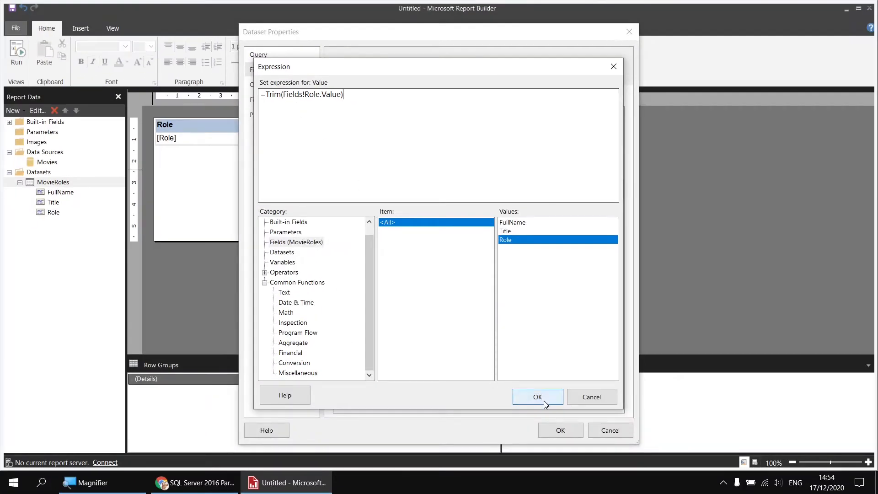
left_click(544, 400)
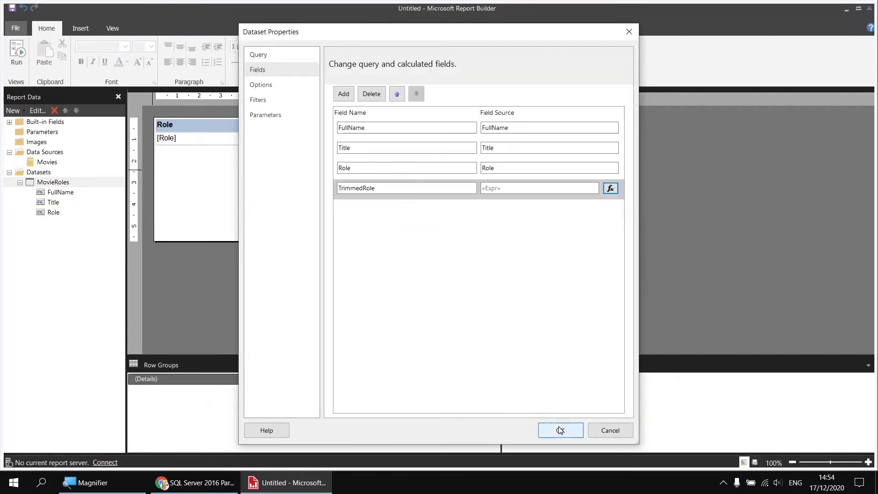
left_click(560, 430)
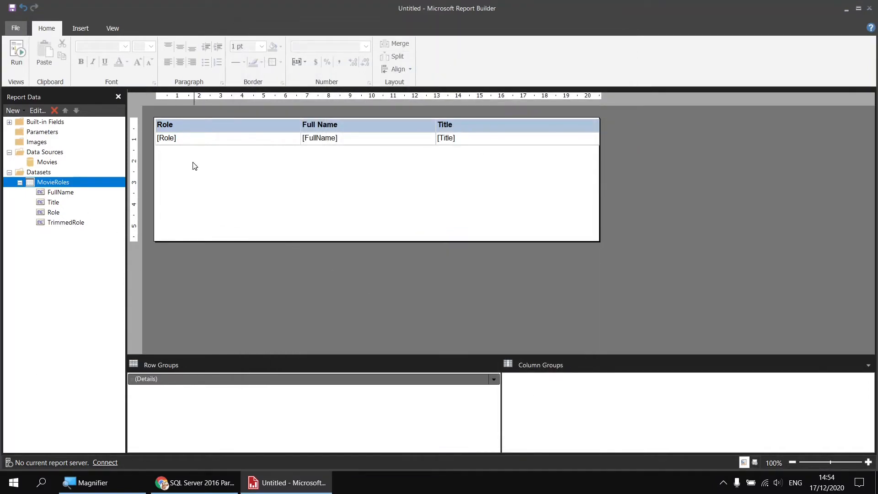
Replace the Role field in the table's detail row with TrimmedRole, run the report to check the order, and return to the design
left_click(295, 138)
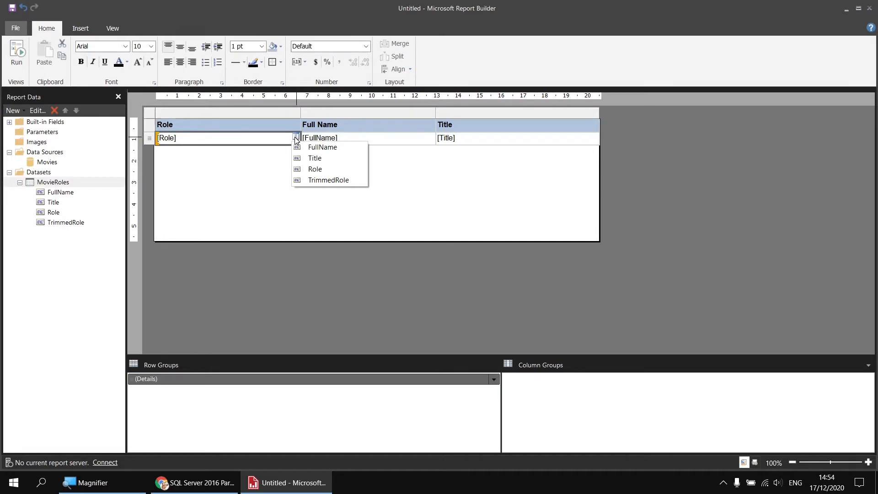
left_click(317, 180)
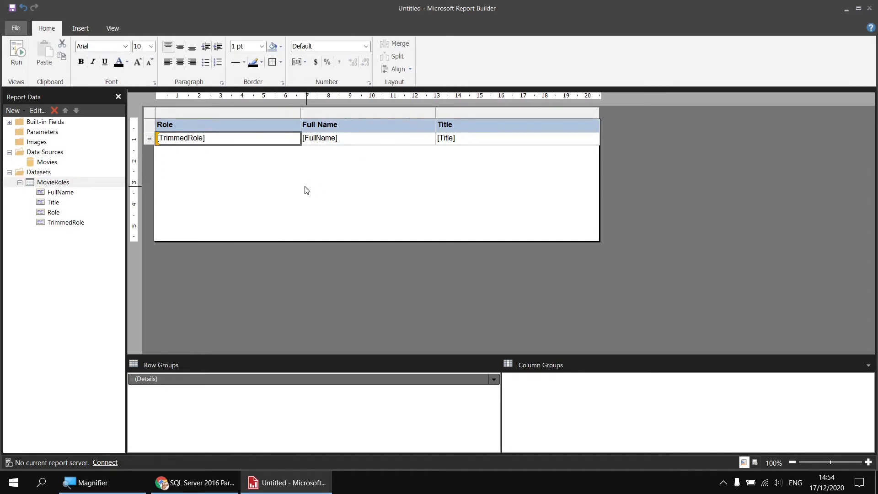
left_click(19, 55)
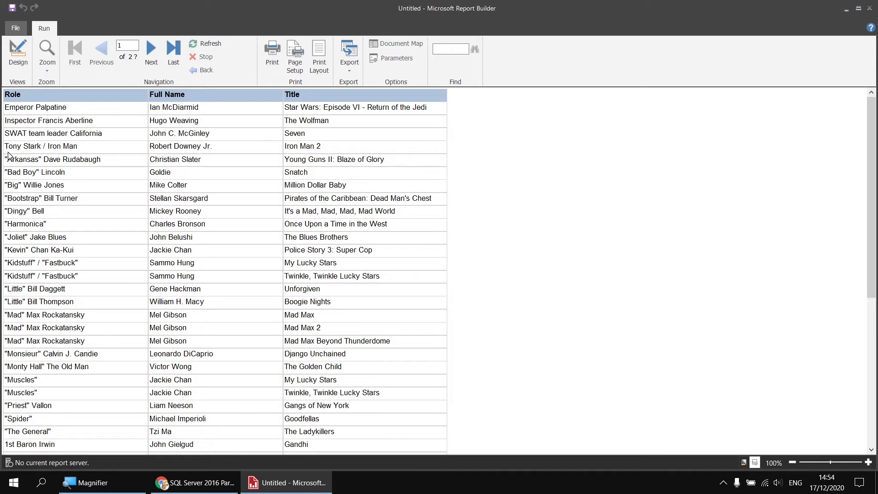
left_click(19, 58)
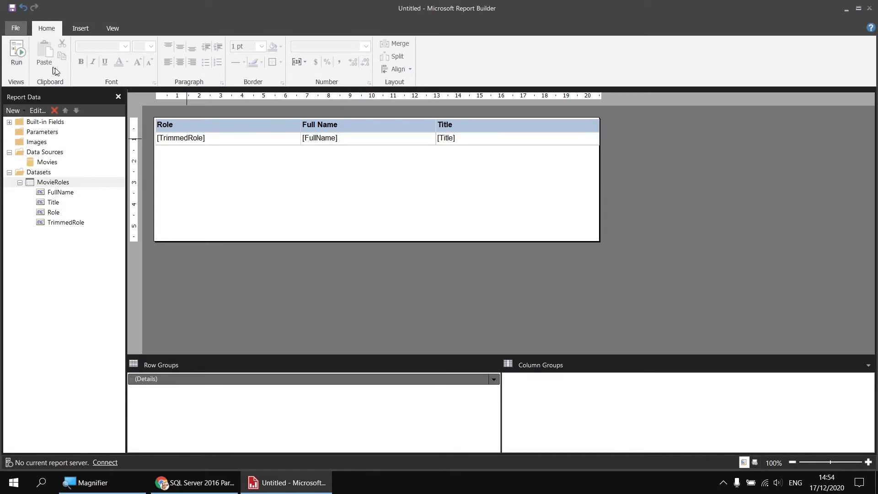
Set the table's sorting to use the TrimmedRole field in A to Z order and save the tablix properties
left_click(241, 144)
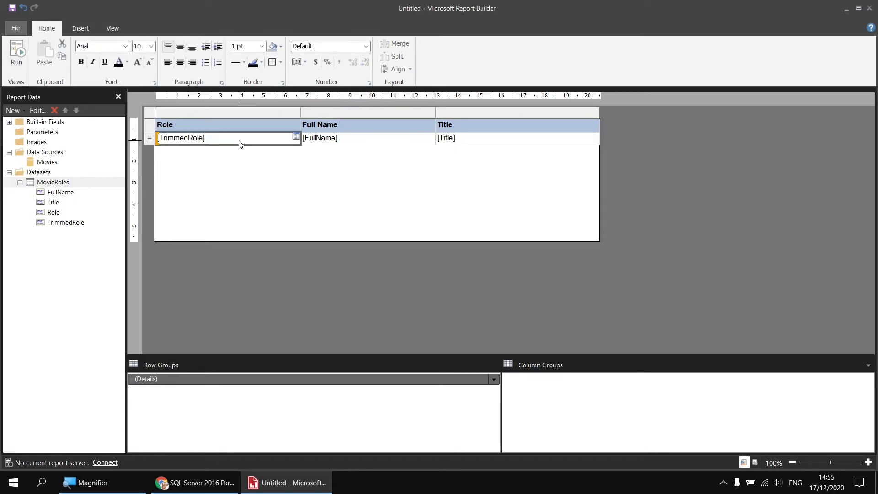
right_click(149, 112)
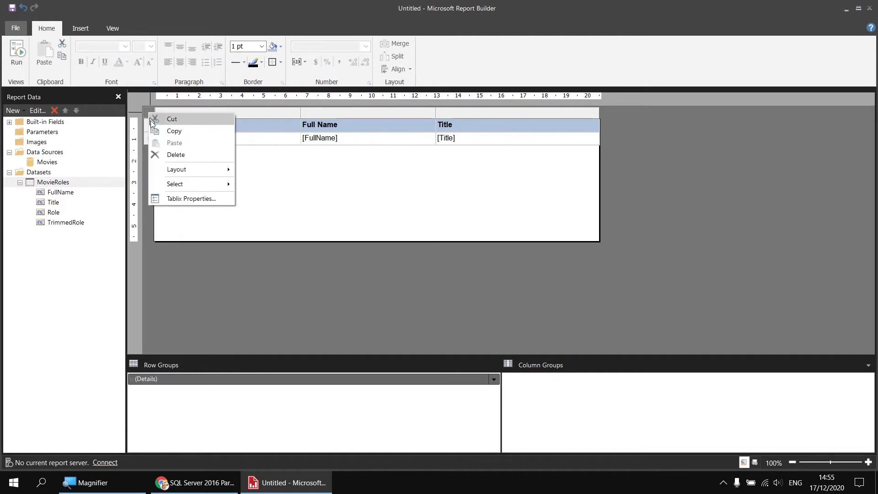
left_click(191, 198)
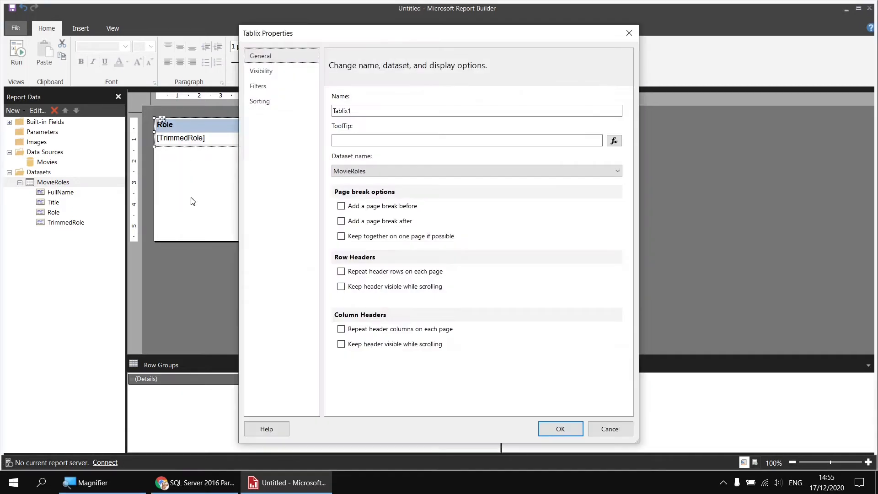
left_click(258, 101)
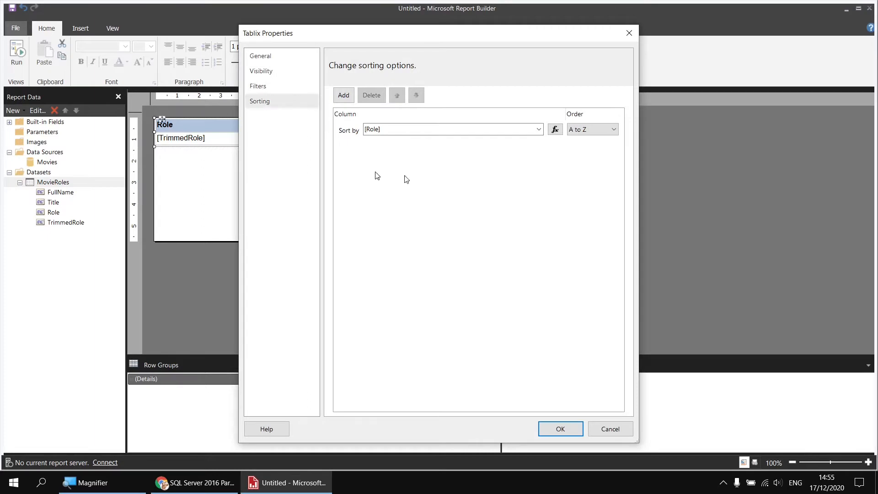
left_click(538, 130)
left_click(539, 130)
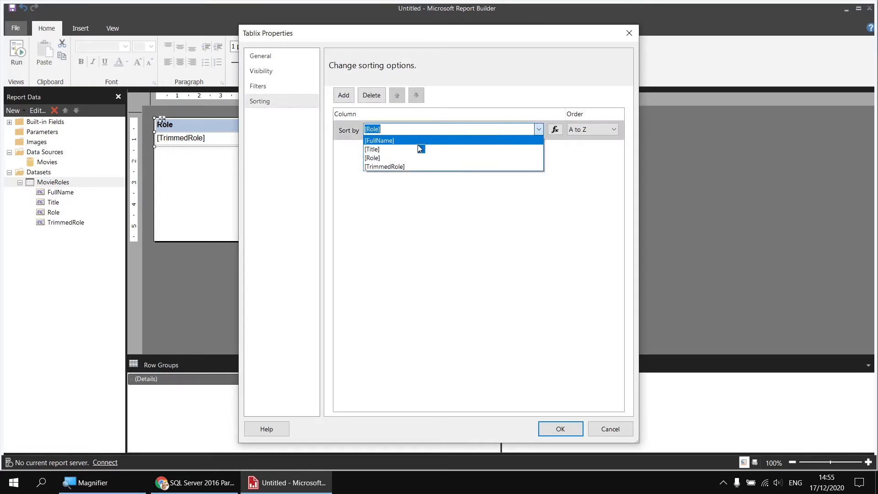
left_click(397, 166)
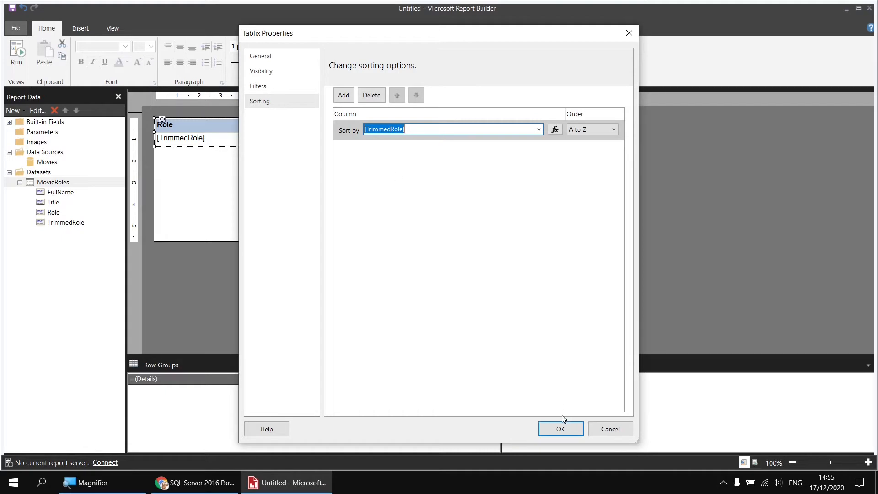
left_click(561, 427)
Run the report, examine how the Role values are ordered on the first page, and return to the design
left_click(17, 53)
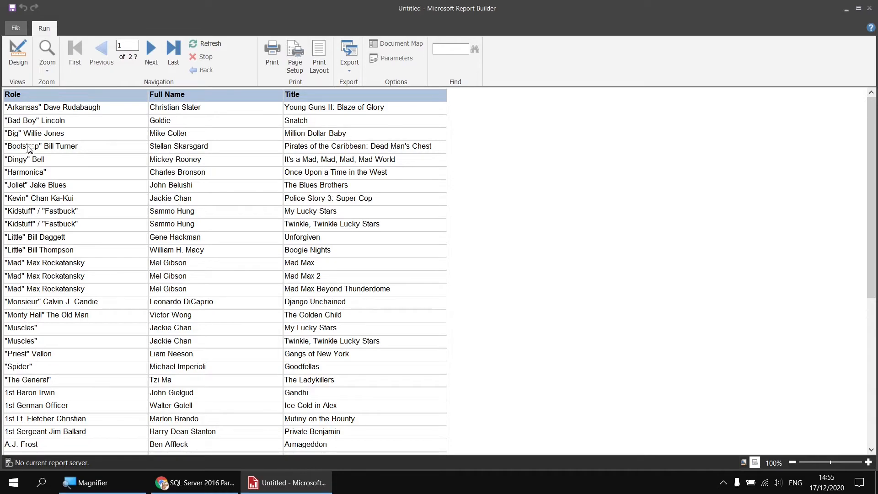
scroll(32, 146, "down", 4)
scroll(43, 192, "down", 3)
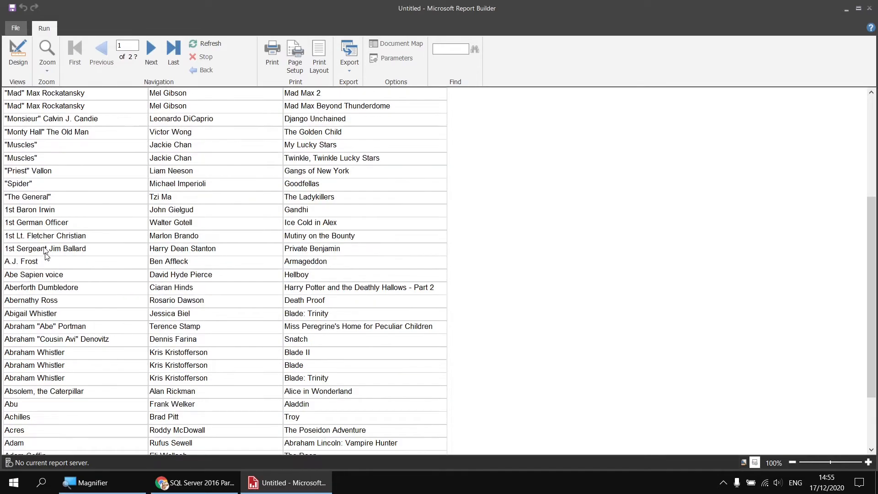
scroll(45, 266, "up", 12)
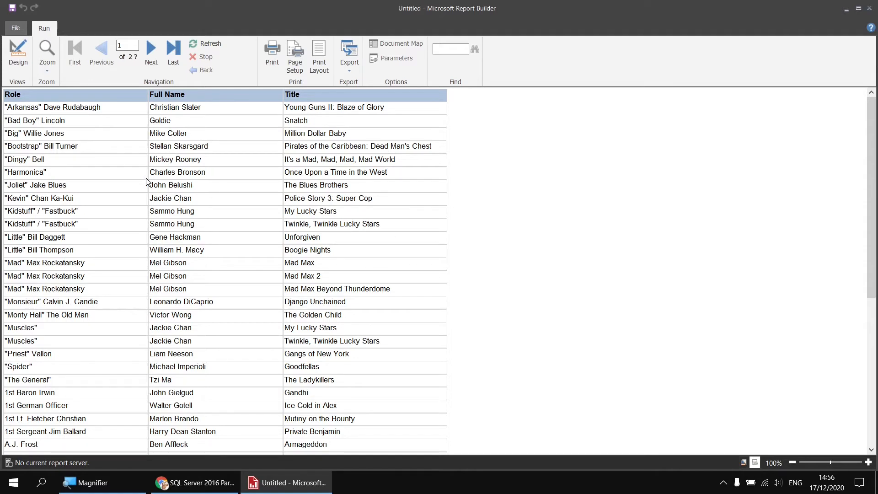
left_click(18, 53)
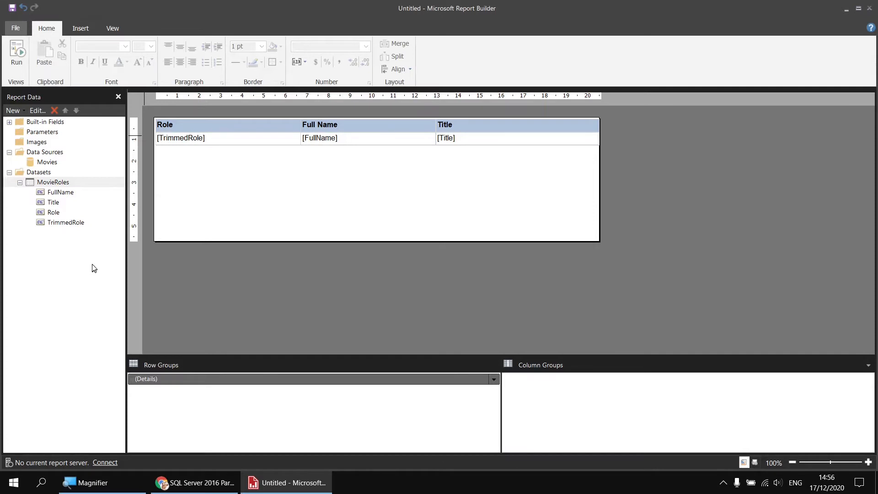
Open the MovieRoles dataset's query and start a column below [Role].[Role] in the SELECT list with ,LTRIM(RTRIM(
right_click(70, 183)
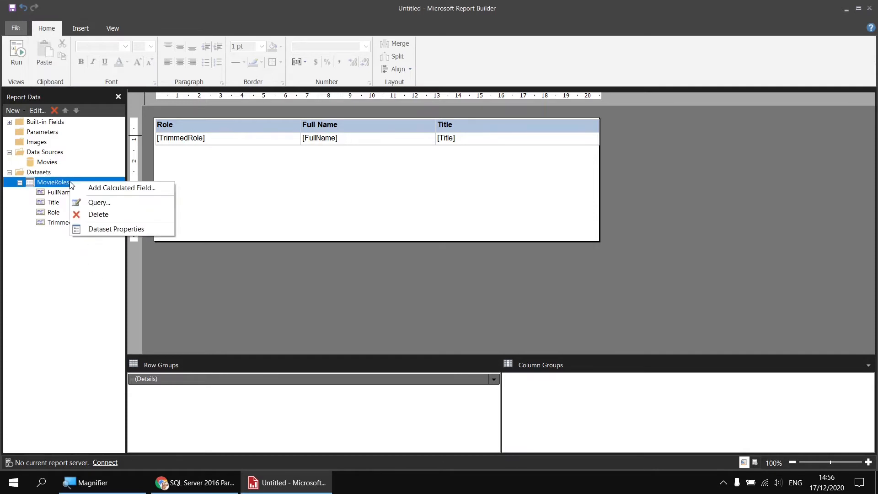
left_click(89, 230)
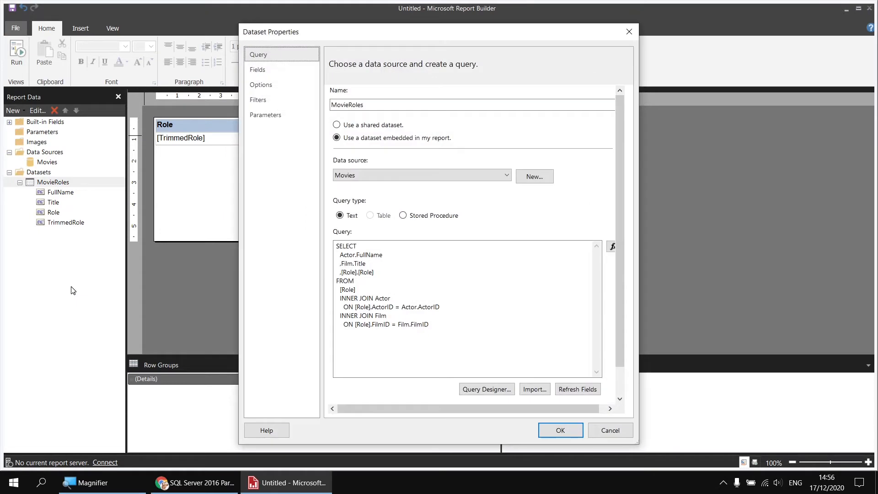
left_click(379, 273)
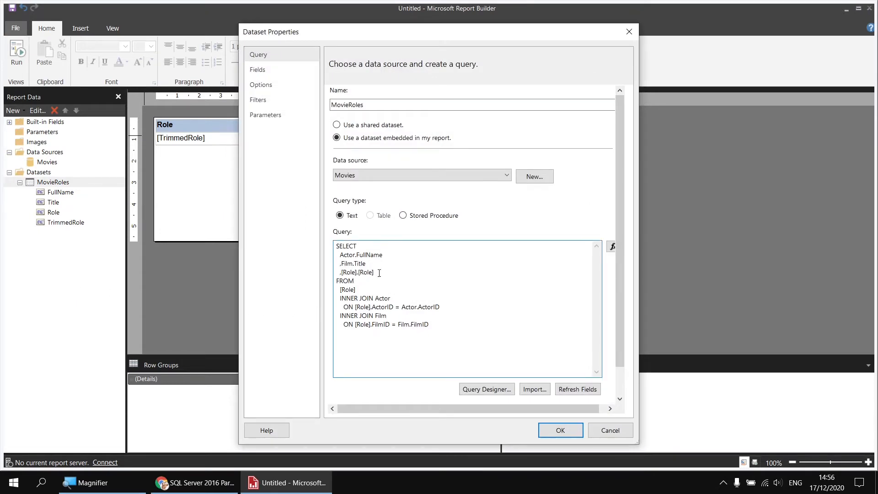
key("Return")
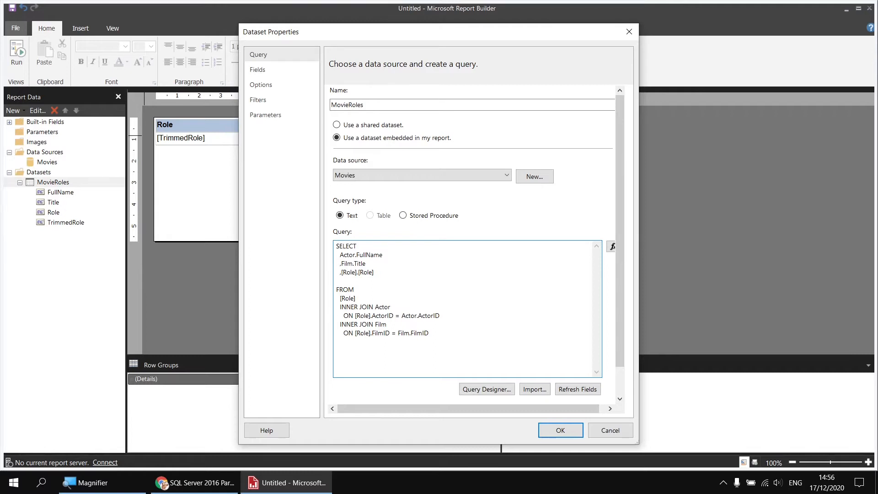
type(",L")
type("TRIM")
type("L")
type("RTRIM(")
Complete the query column as ,LTRIM(RTRIM([Role].[Role])) AS TrimmedRole2 and save the dataset properties
left_click_drag(374, 272, 342, 273)
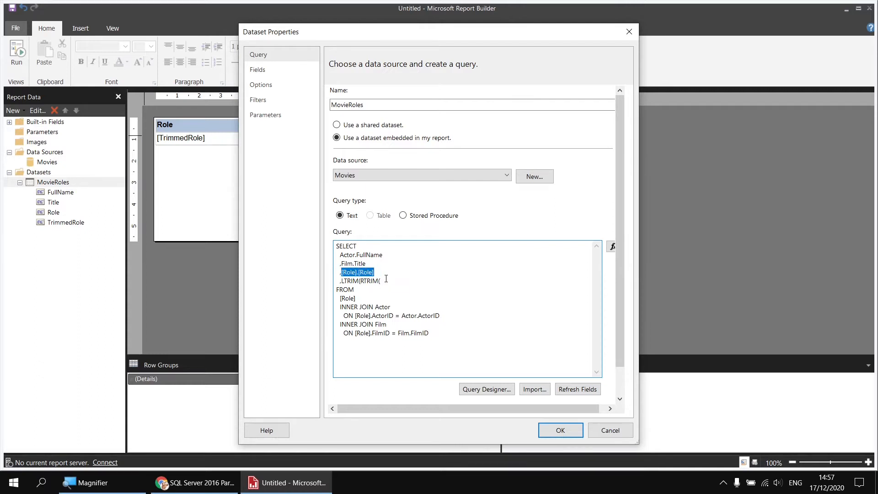
key("ctrl+c")
left_click(386, 280)
key("ctrl+v")
type(") AS TrimmedR")
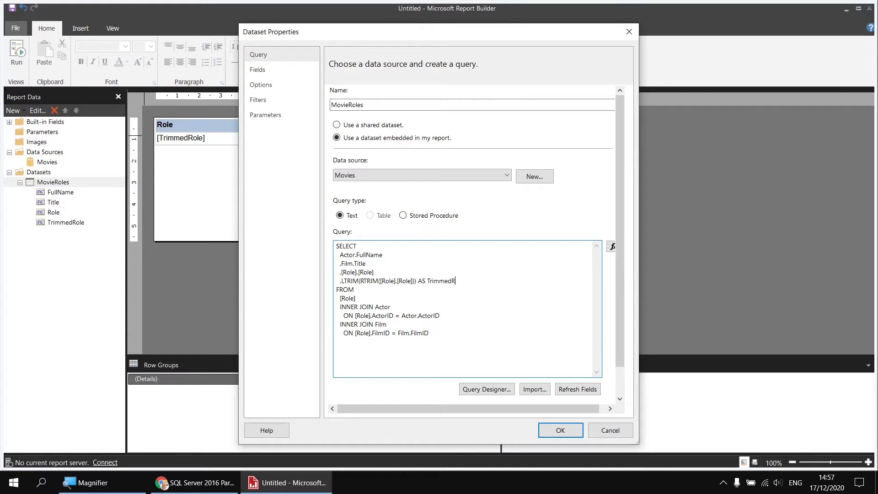
type("ole2")
key("super+plus")
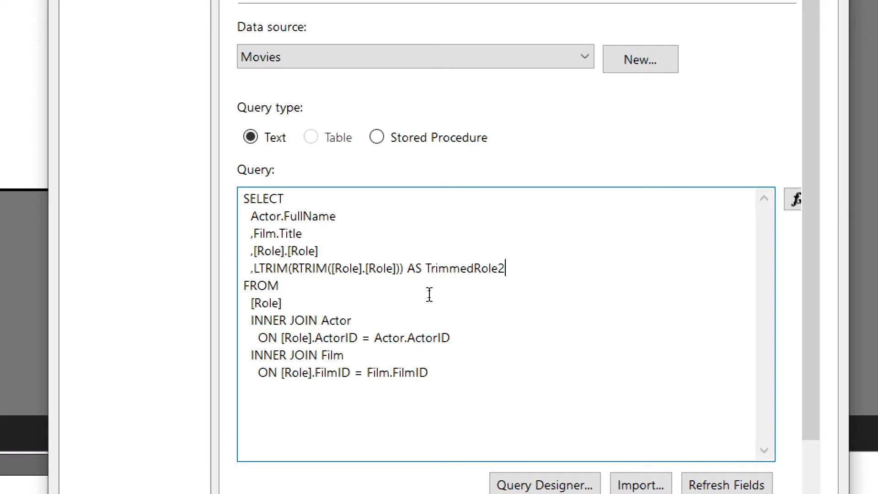
key("super+minus")
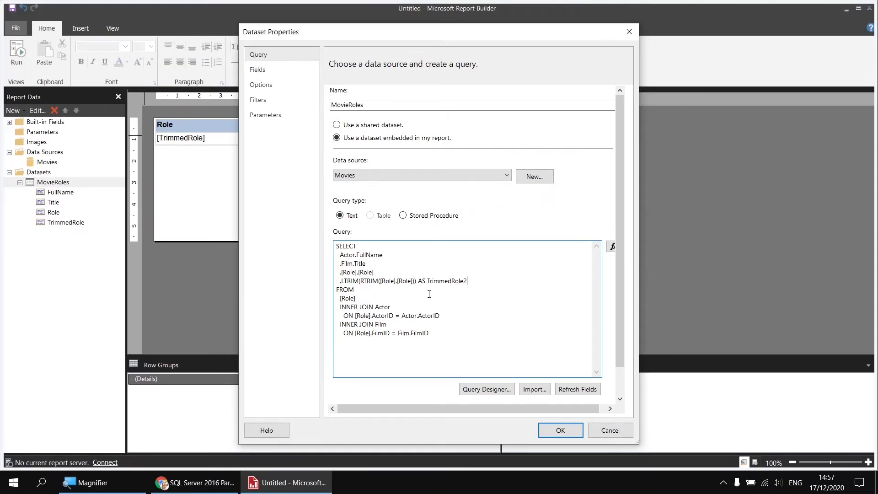
left_click(552, 430)
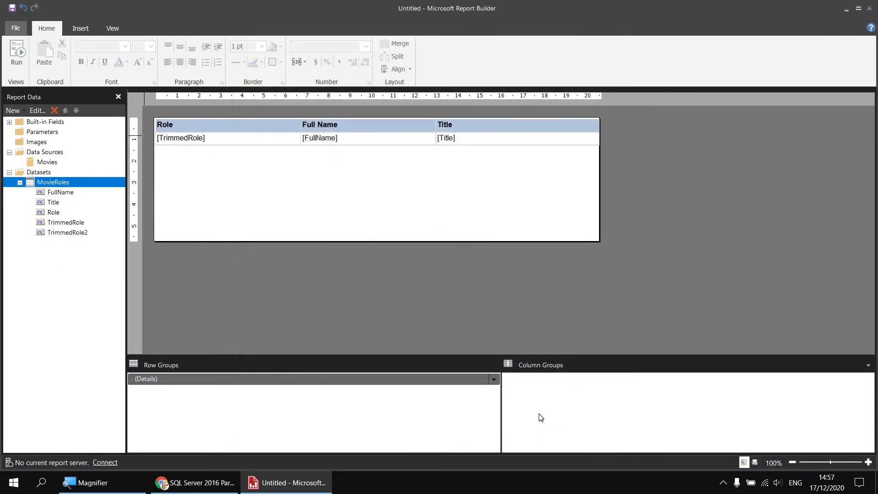
Set the table's sorting to use the TrimmedRole2 field and save the tablix properties
left_click(215, 127)
right_click(151, 113)
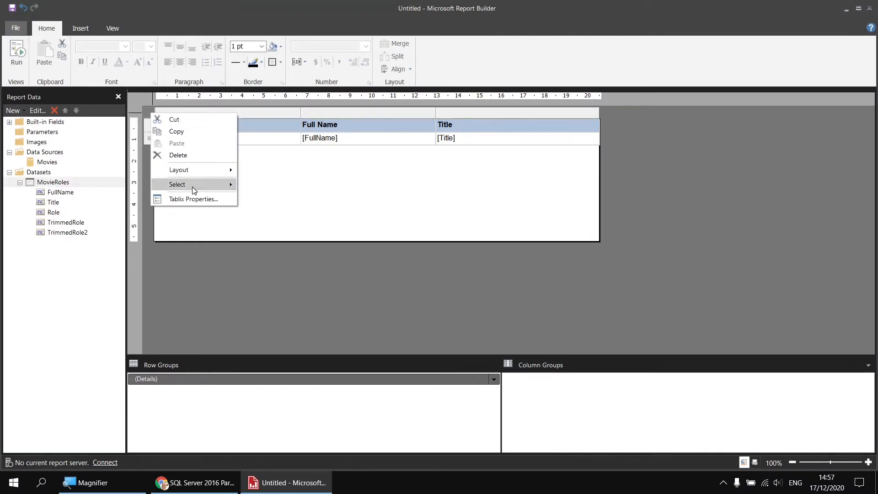
left_click(193, 200)
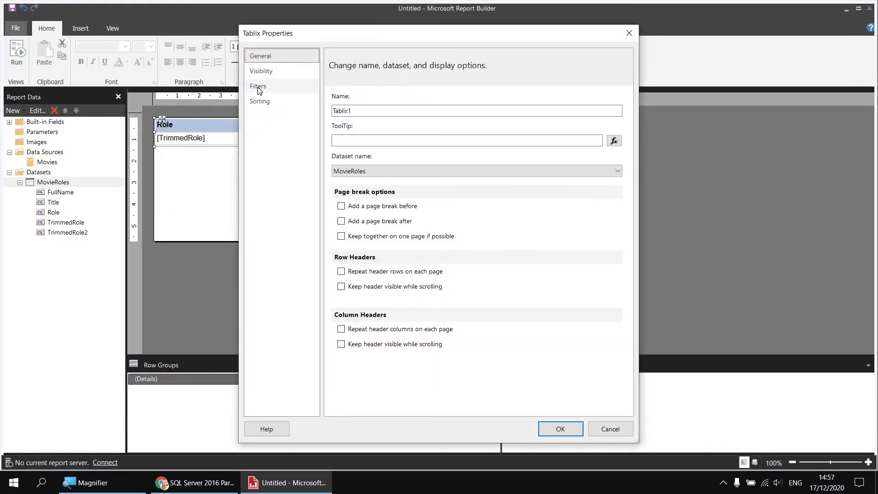
left_click(266, 105)
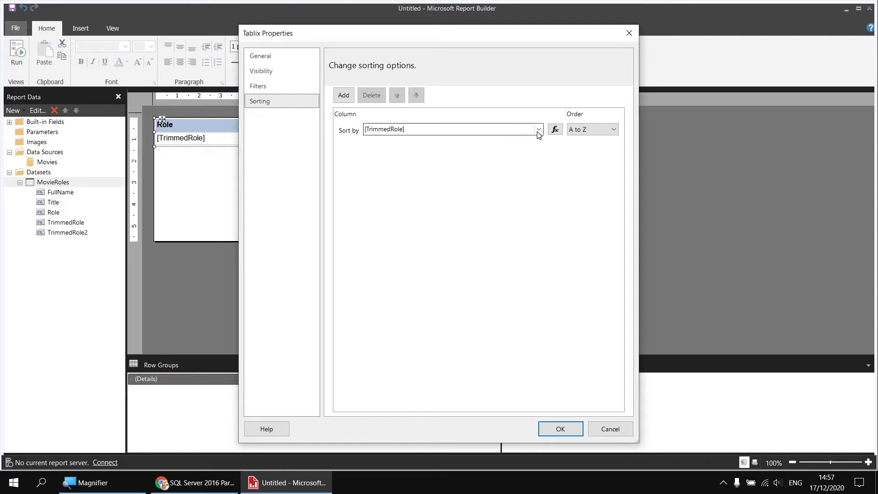
left_click(538, 129)
left_click(407, 174)
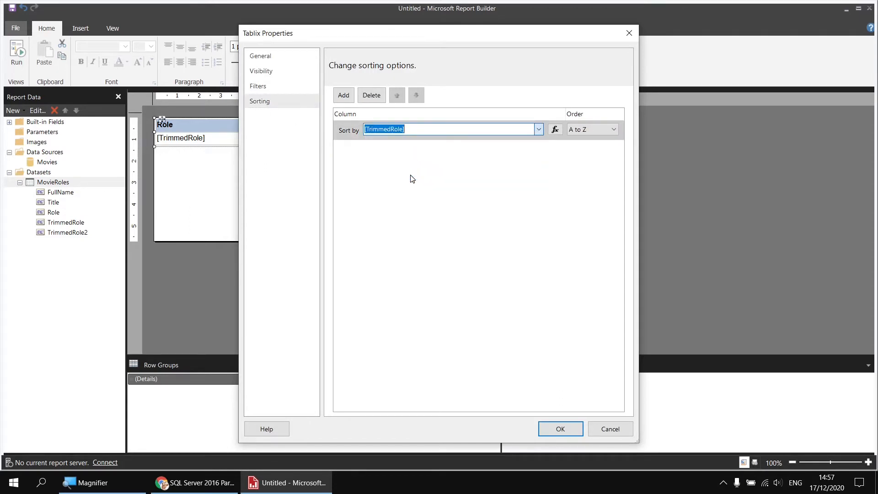
left_click(560, 428)
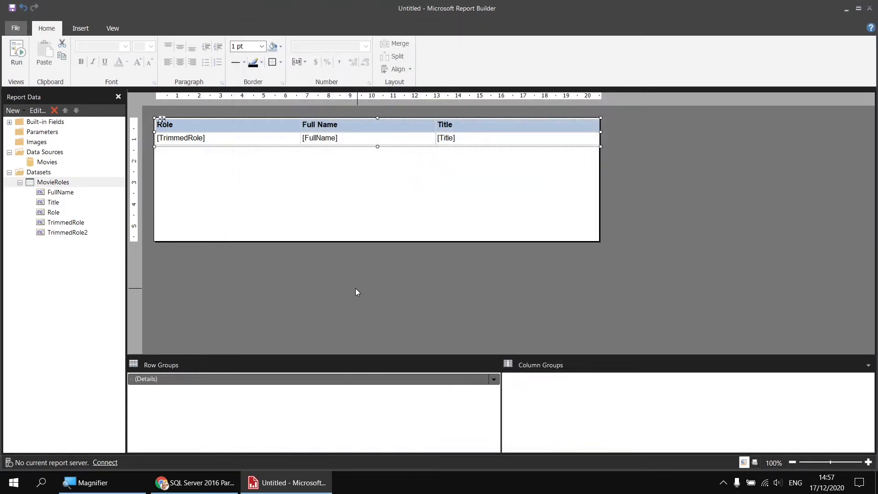
Run the report twice, examine the order of roles starting with quotation marks, digits and letters, and return to the design
left_click(20, 52)
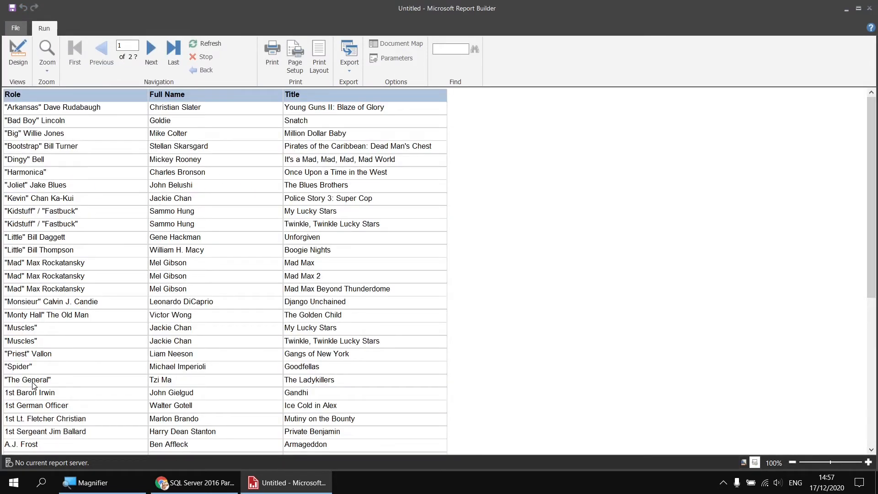
left_click(18, 53)
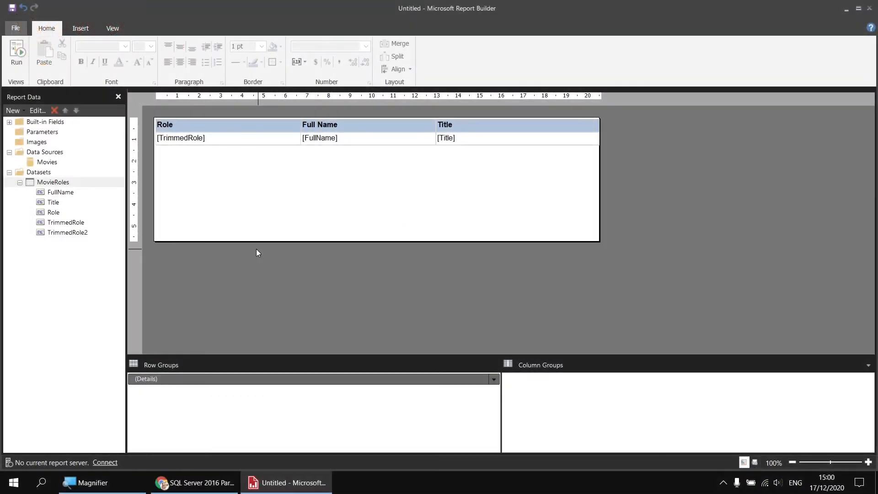
left_click(15, 51)
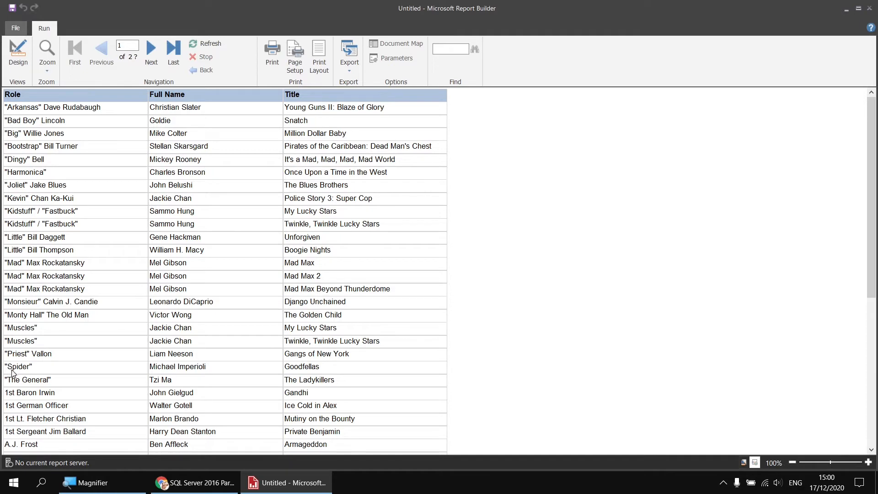
scroll(7, 376, "down", 3)
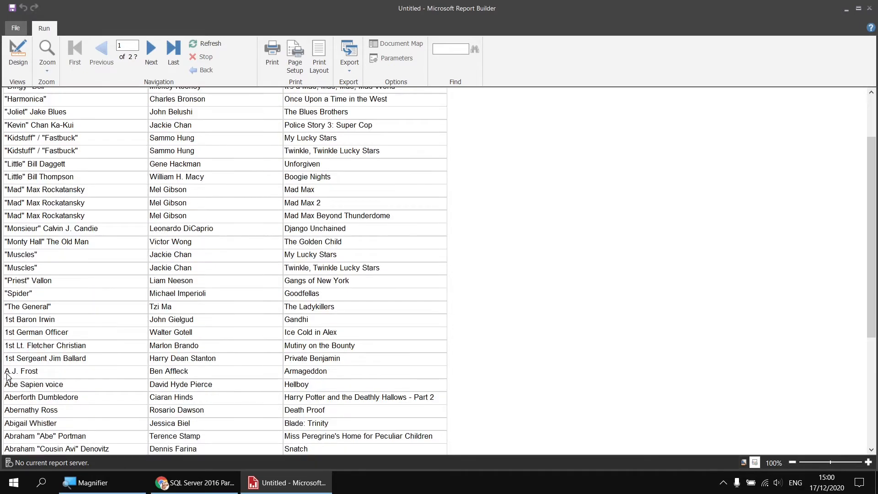
scroll(9, 346, "down", 3)
scroll(7, 299, "down", 3)
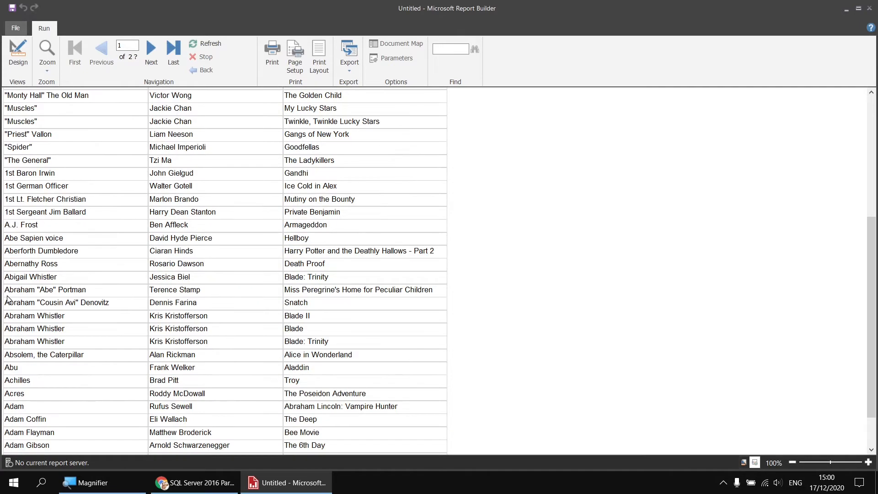
scroll(7, 300, "up", 9)
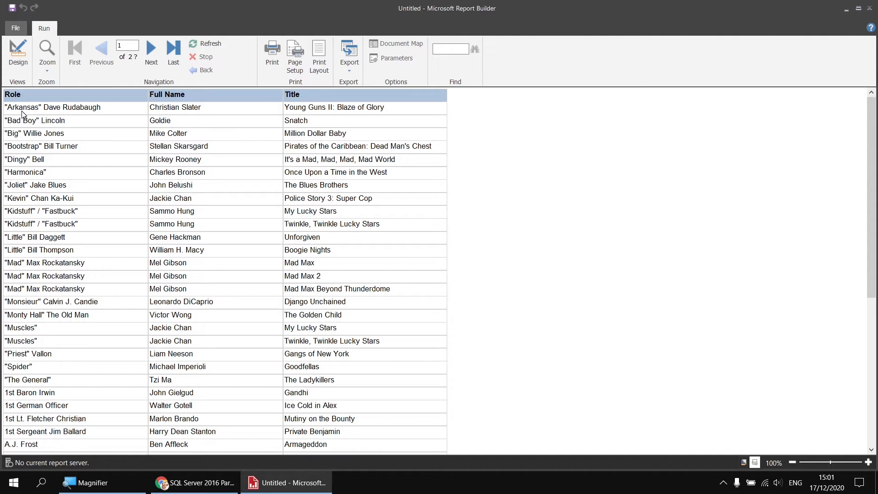
left_click(18, 57)
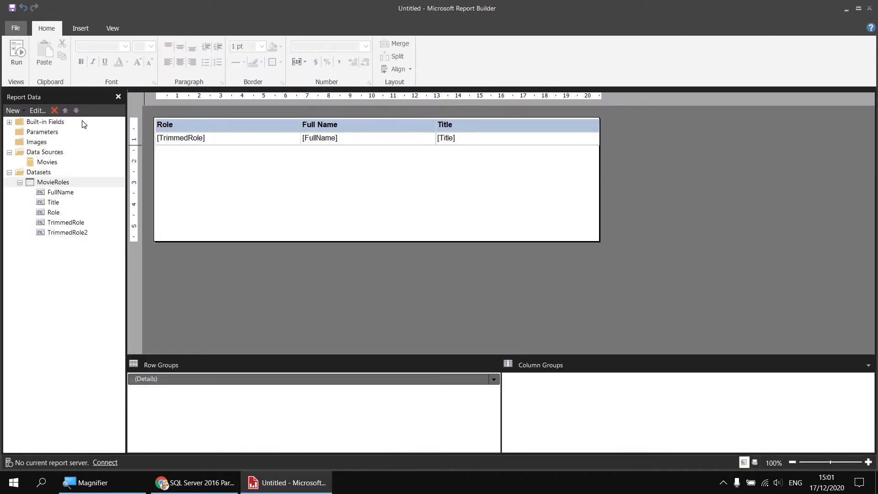
Add a calculated field named ReplaceA to the MovieRoles dataset
right_click(58, 182)
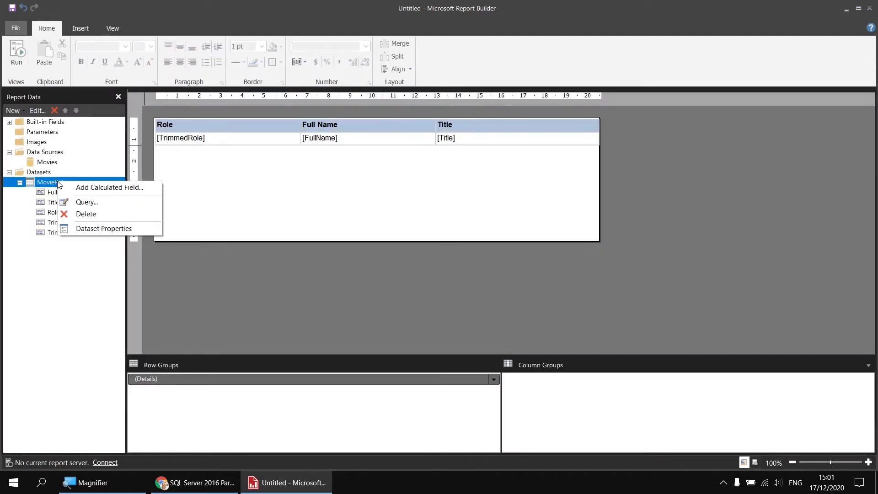
left_click(82, 188)
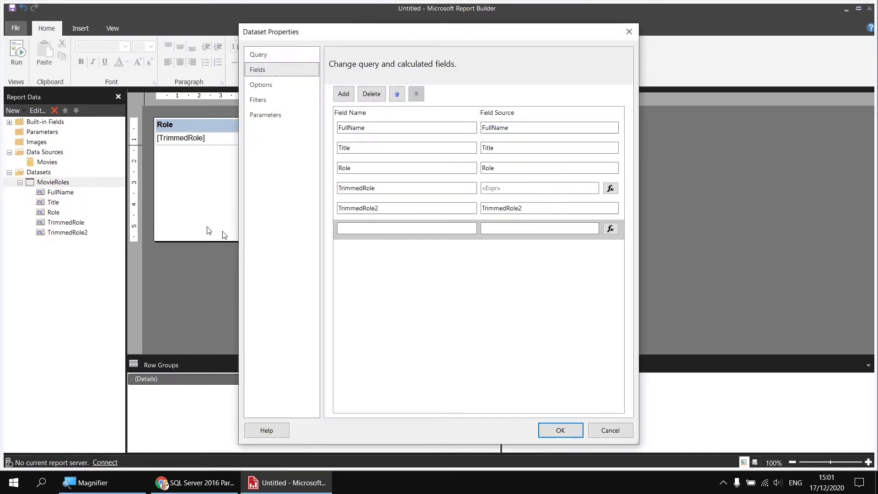
left_click(356, 224)
type("ReplaceA")
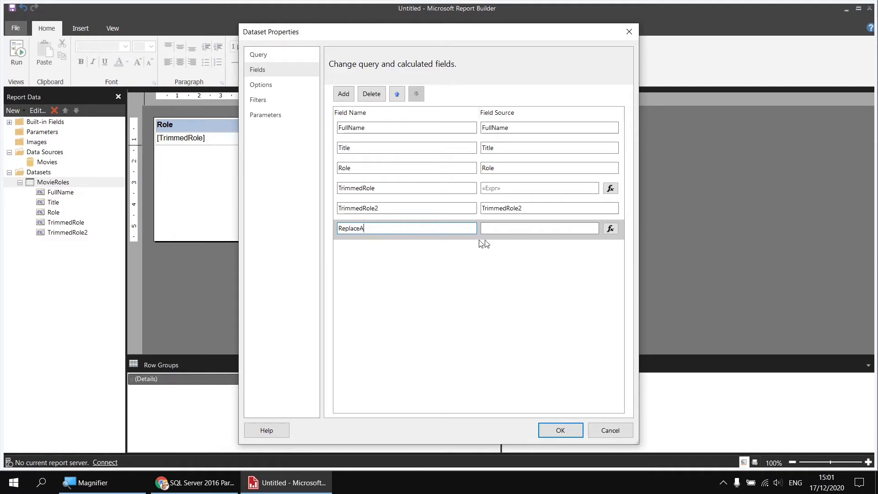
Open ReplaceA's expression and insert the Replace function from the text functions
left_click(610, 228)
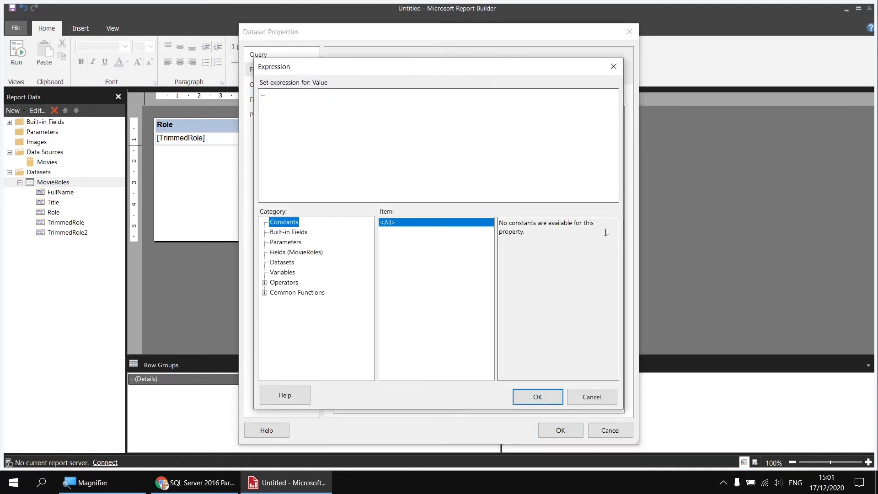
left_click(264, 292)
left_click(283, 292)
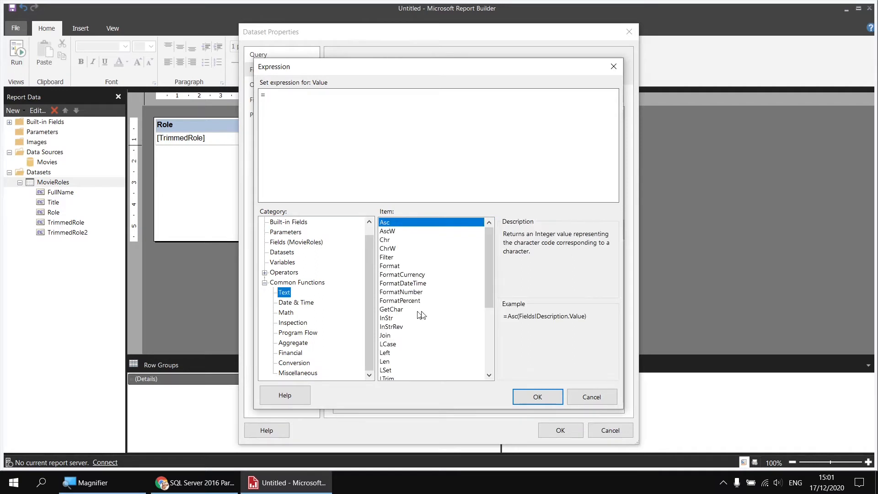
scroll(445, 301, "down", 3)
scroll(445, 302, "down", 2)
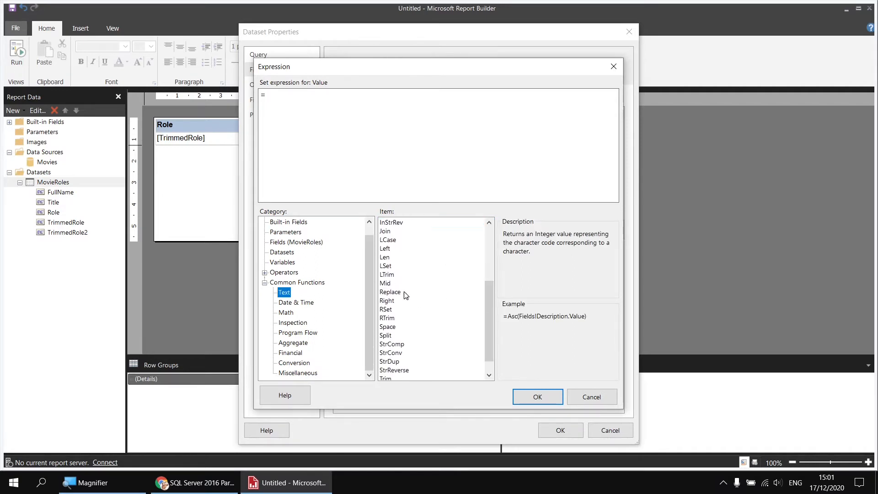
left_click(401, 292)
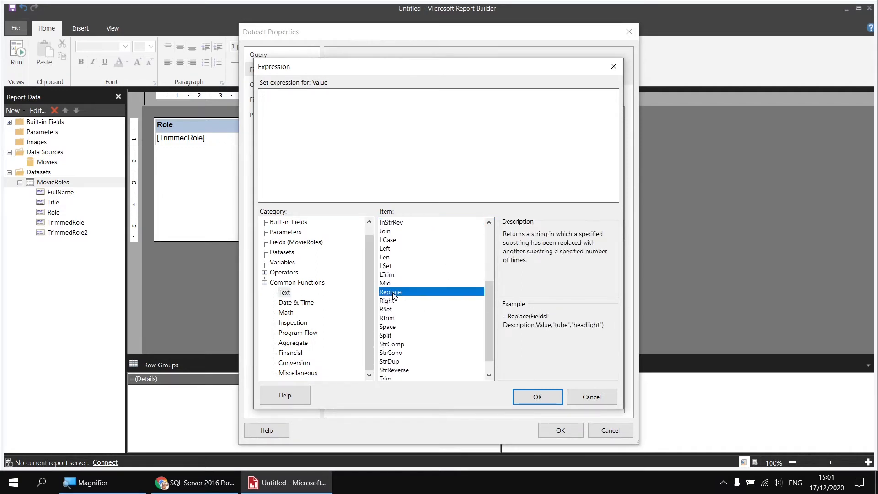
double_click(400, 293)
Complete the ReplaceA expression as =Replace(Fields!Role.Value,"a","") and save the dataset properties
left_click(315, 243)
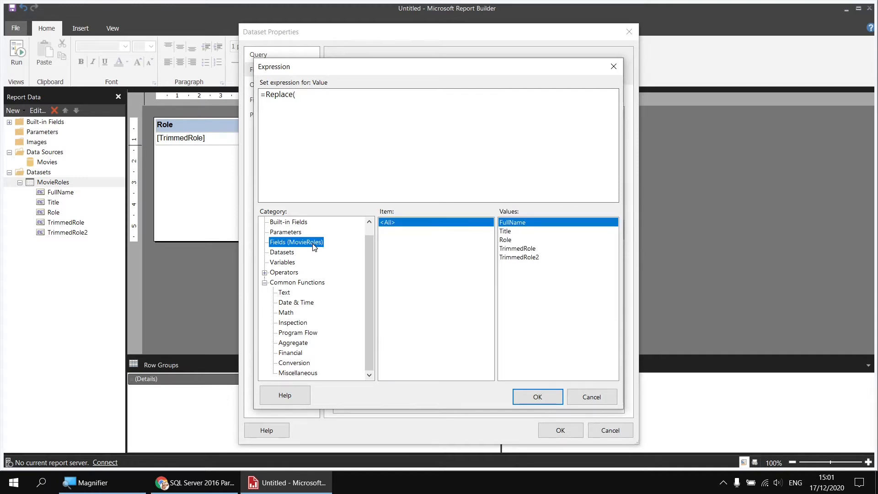
double_click(506, 240)
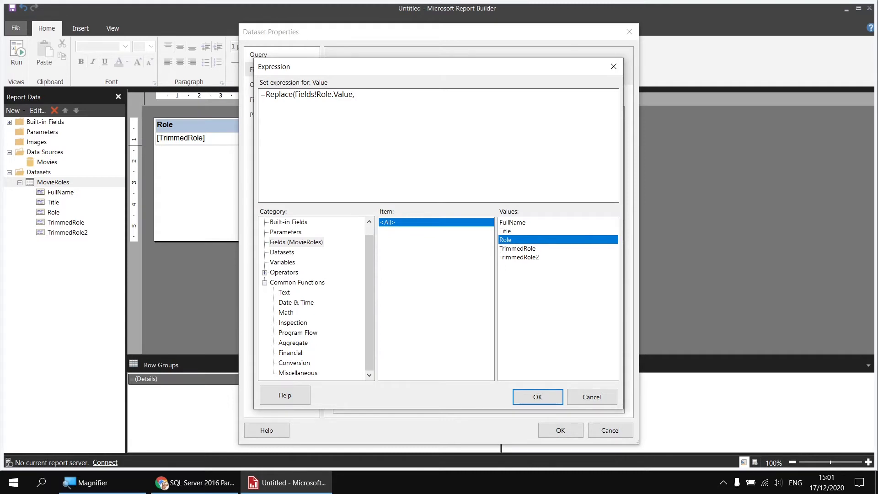
type("\"a\",")
double_click(360, 94)
left_click(370, 95)
type("\"\")")
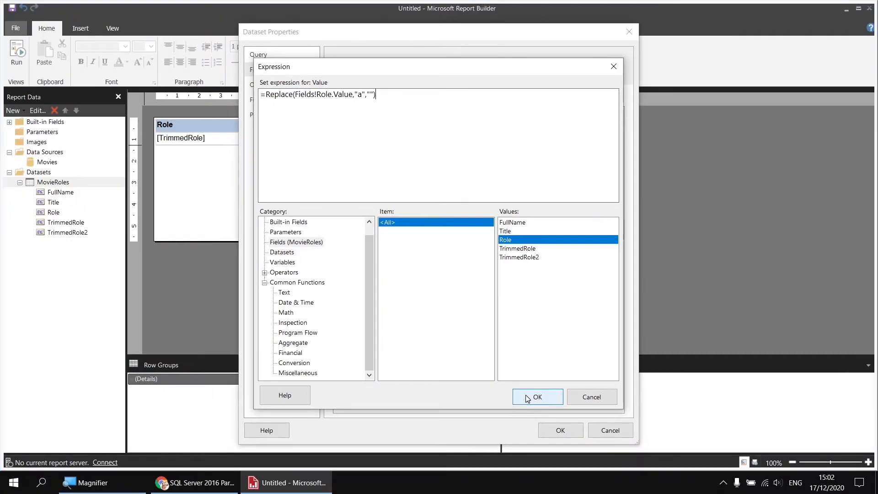
left_click(532, 341)
left_click(564, 432)
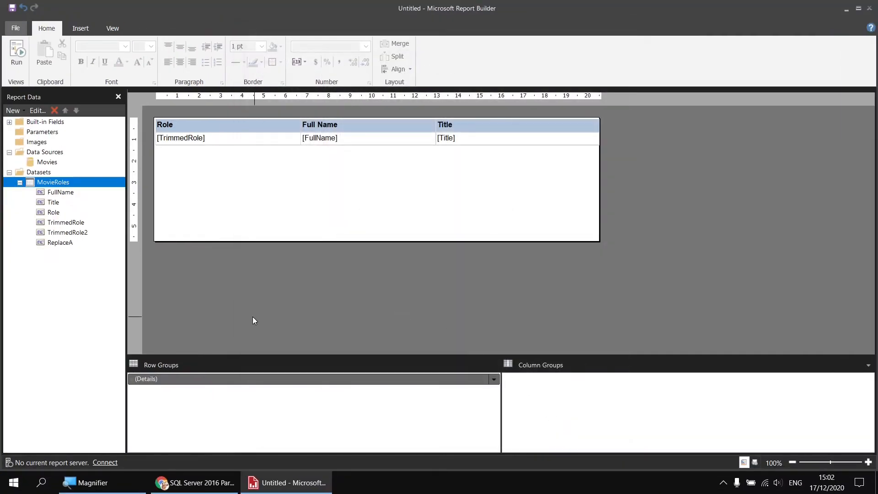
Add ReplaceA as a table column about 7 cm wide between Role and Full Name, and preview the report
left_click(55, 243)
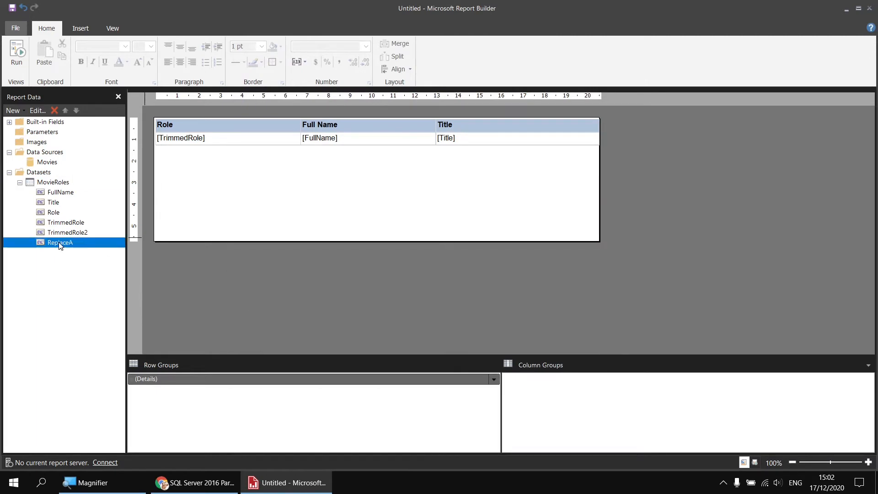
left_click_drag(55, 243, 297, 132)
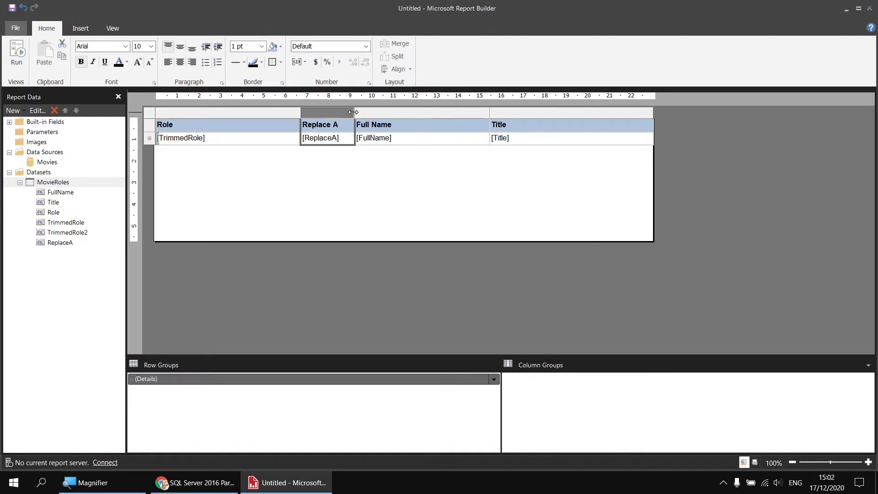
left_click_drag(373, 111, 451, 111)
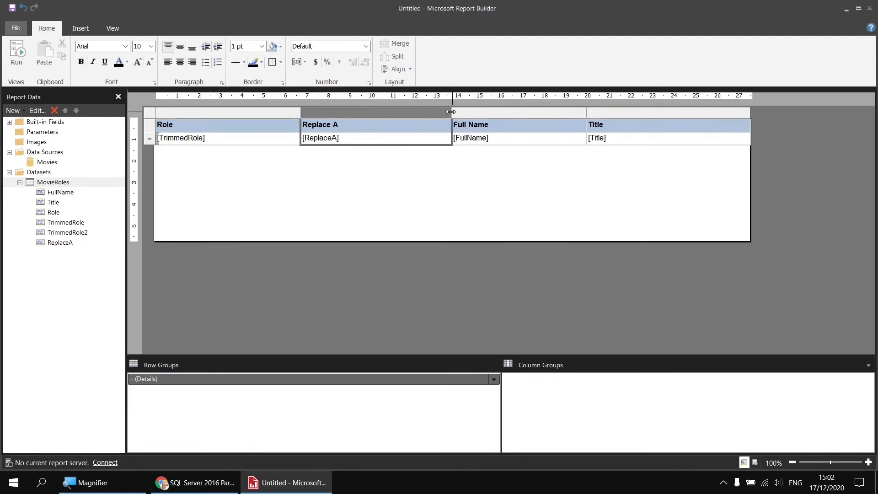
left_click(18, 57)
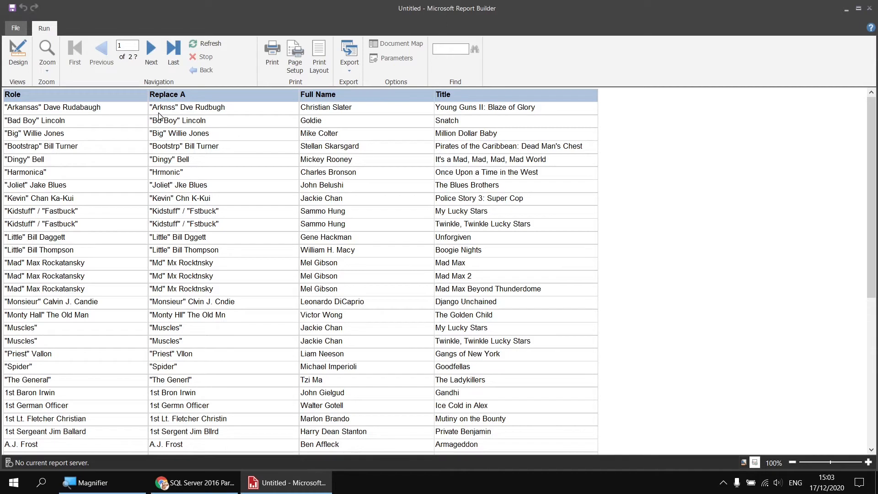
left_click(19, 54)
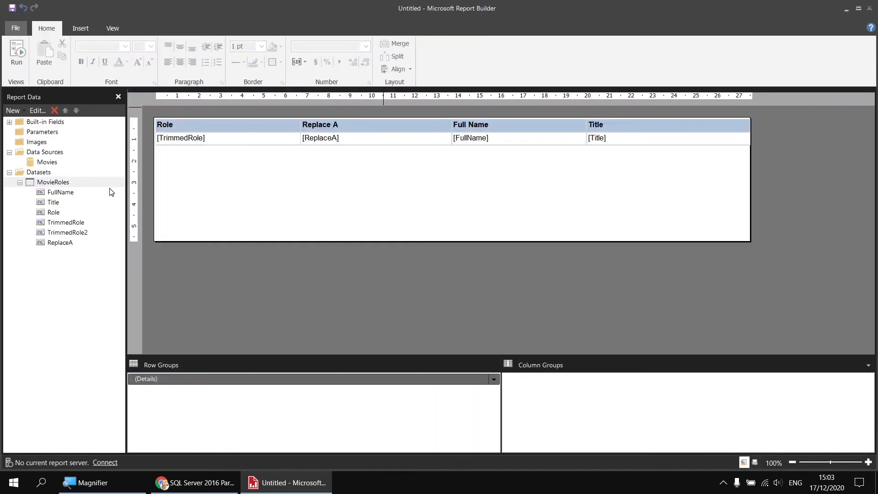
Open the ReplaceA field's expression and read the Replace function's description and example
right_click(64, 242)
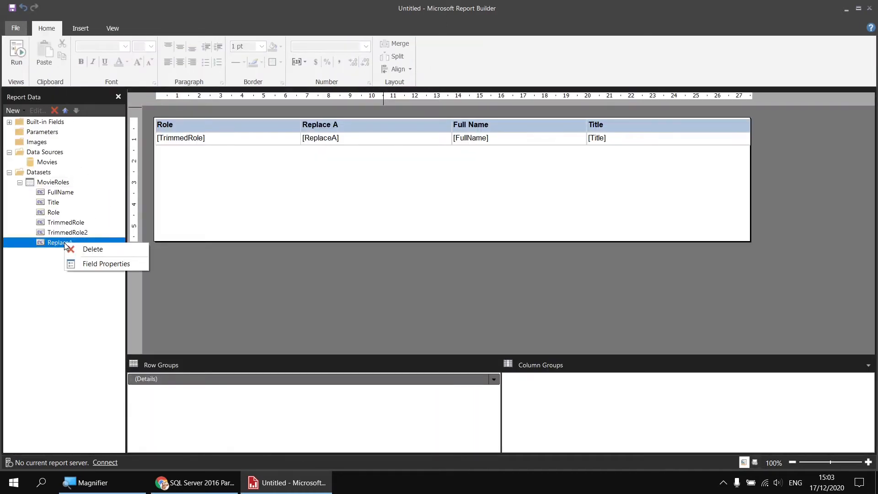
left_click(103, 265)
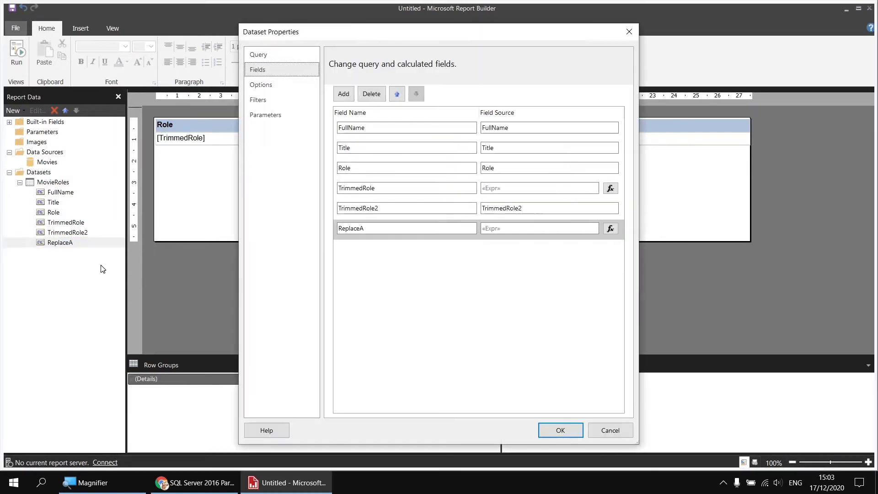
left_click(610, 228)
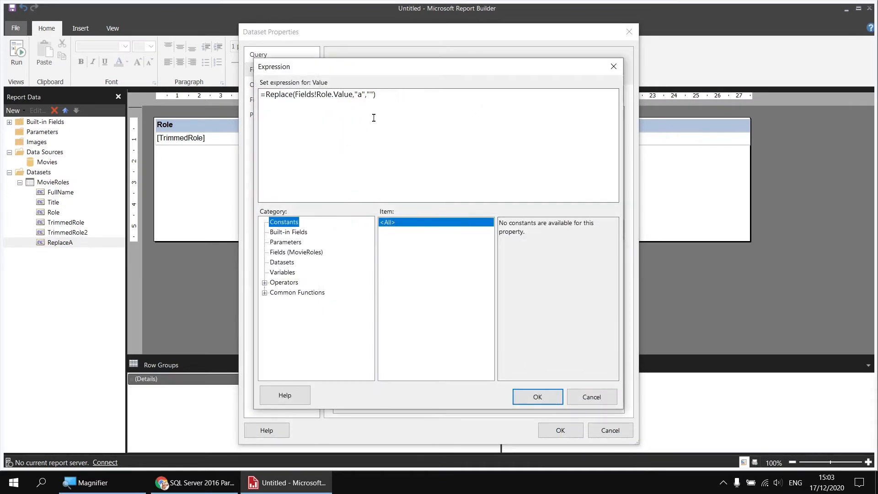
left_click(373, 98)
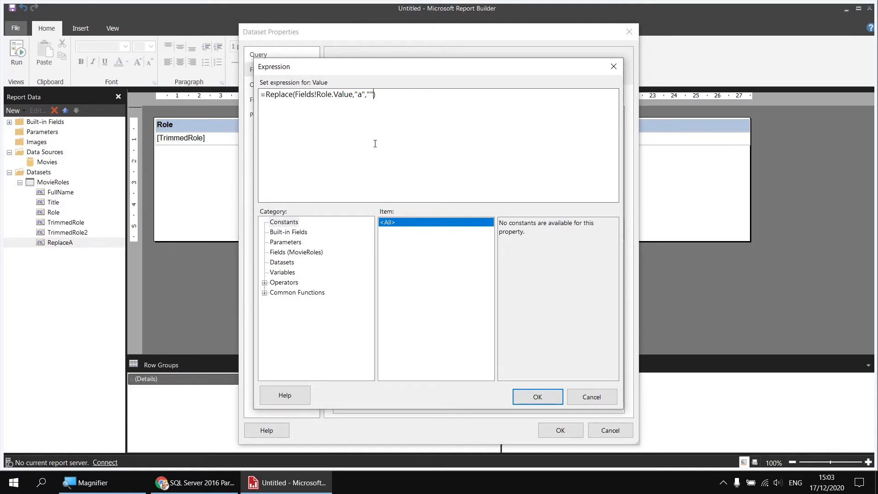
left_click(264, 293)
left_click(282, 294)
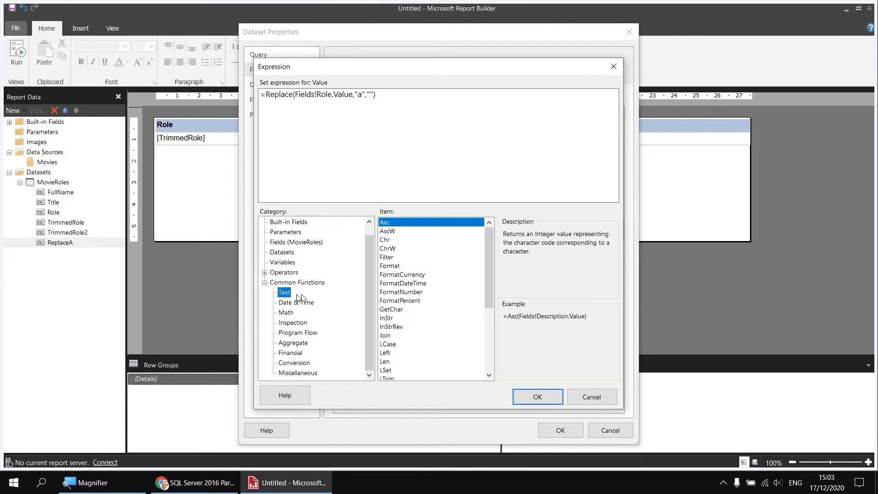
left_click_drag(488, 259, 488, 313)
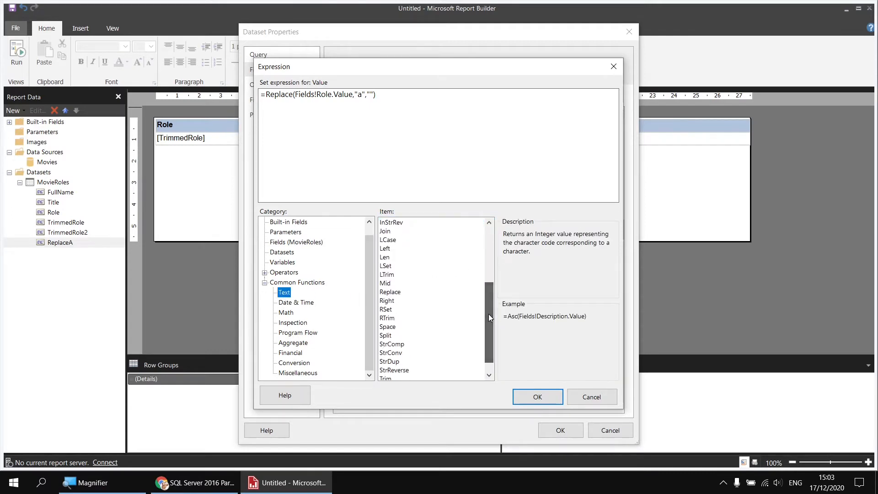
left_click(391, 291)
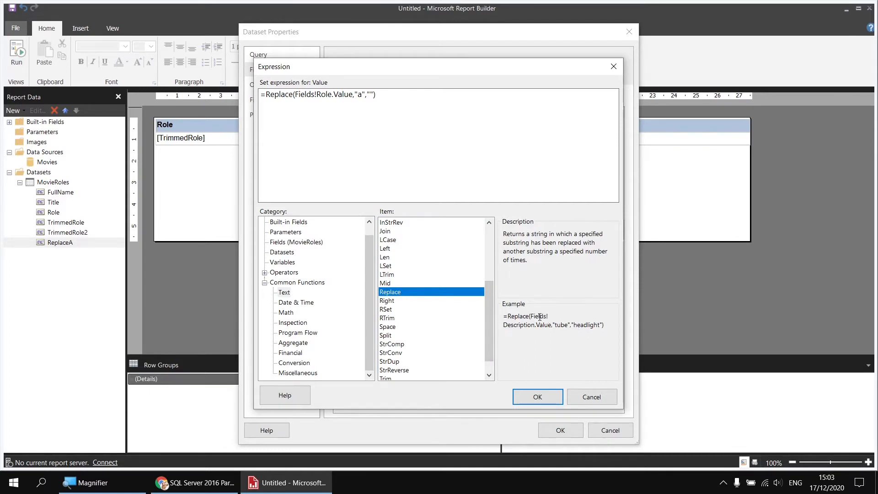
left_click_drag(556, 328, 600, 325)
Extend the Replace function in the ReplaceA expression with the arguments 1,-1,vbBinaryCompare
left_click(387, 106)
type(",")
type("1")
type(",")
type("1")
key("BackSpace")
type("-1")
type(",")
type("vbBinaryCompare")
Change the comparison argument to vbTextCompare, save the ReplaceA field and preview the report
left_click_drag(421, 94, 401, 94)
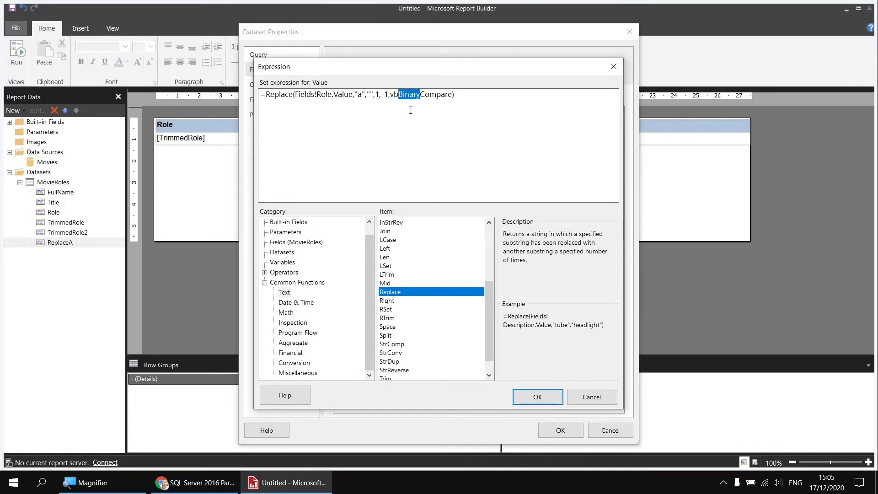
type("Text")
left_click(452, 94)
left_click(538, 396)
left_click(559, 430)
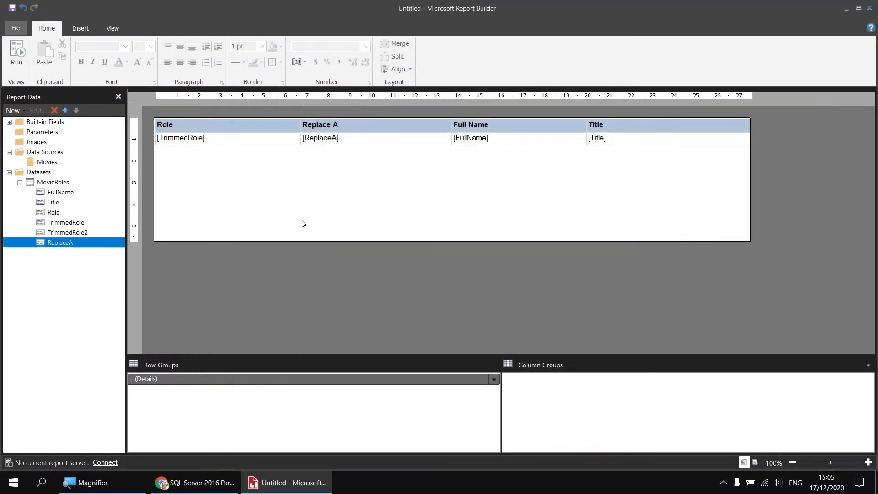
left_click(21, 58)
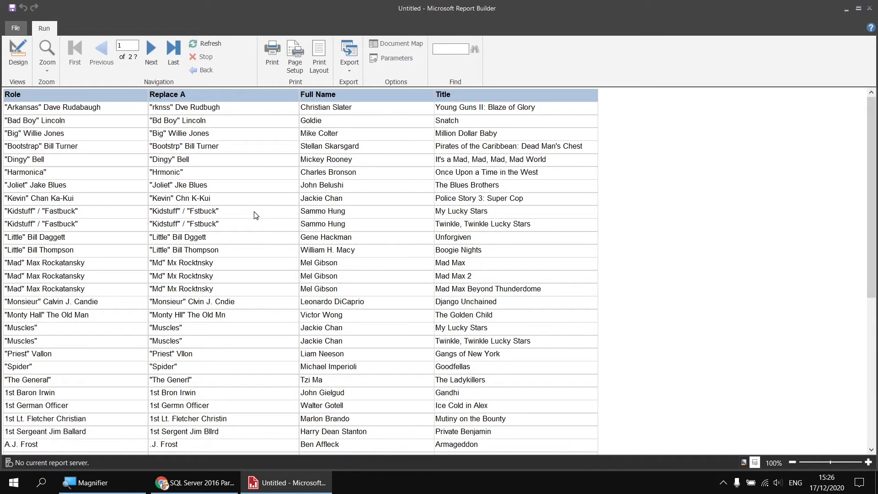
left_click(20, 61)
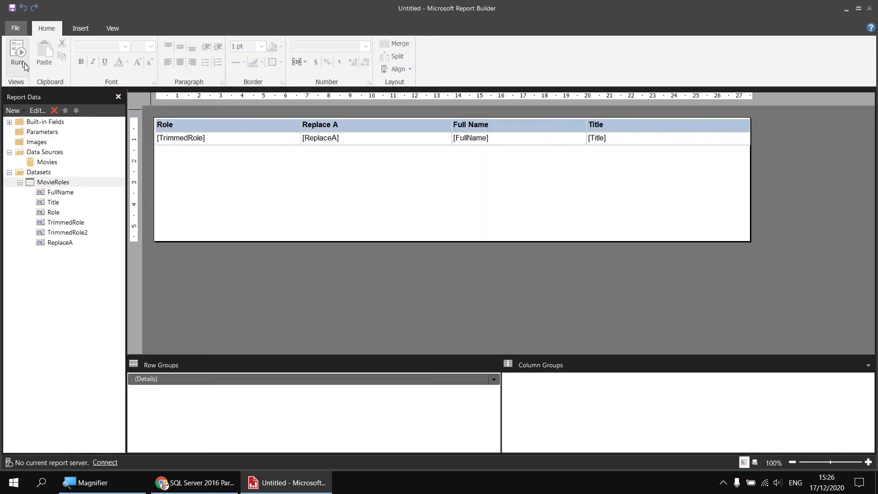
Open the MovieRoles dataset's query and start a column below TrimmedRole2 in the SELECT list with ,REPLACE(
right_click(70, 182)
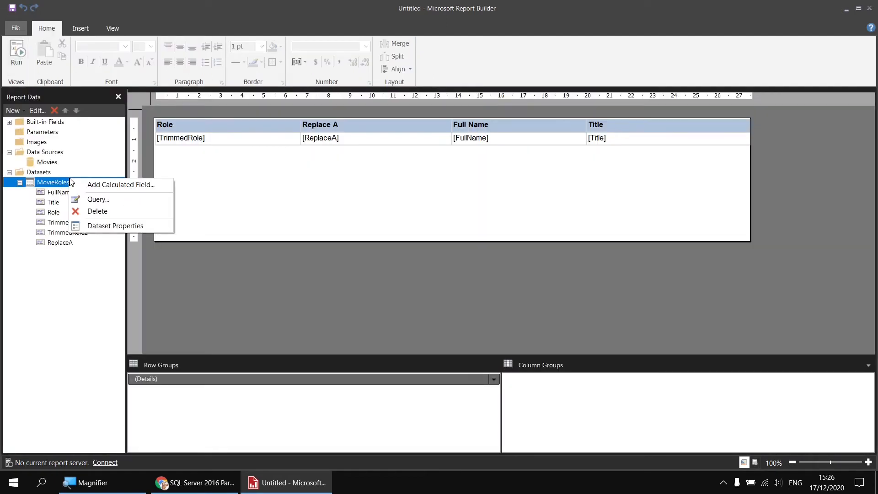
left_click(110, 226)
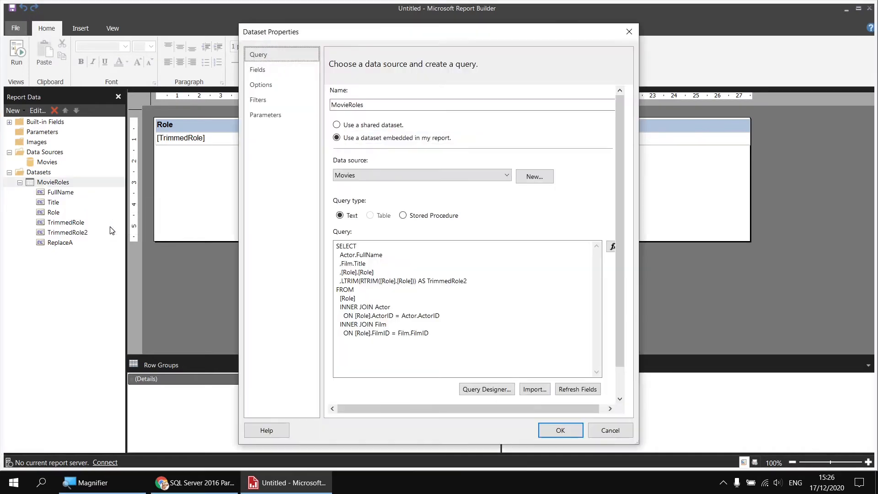
left_click(480, 282)
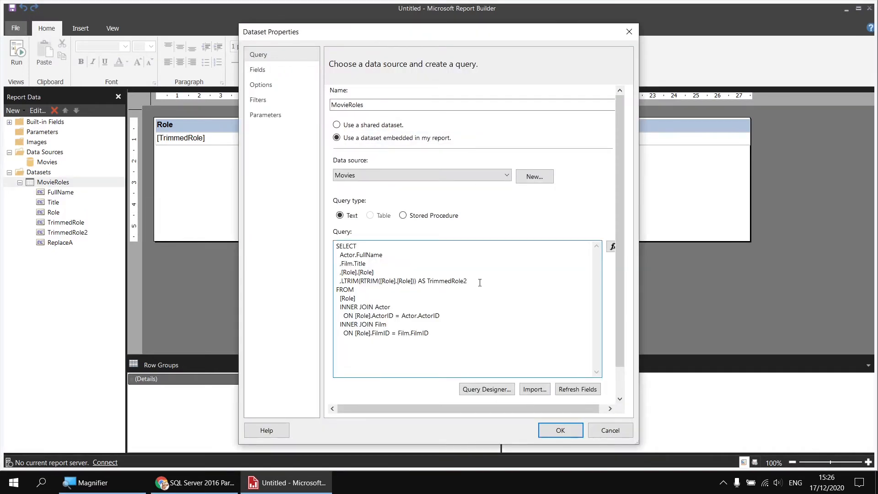
key("Return")
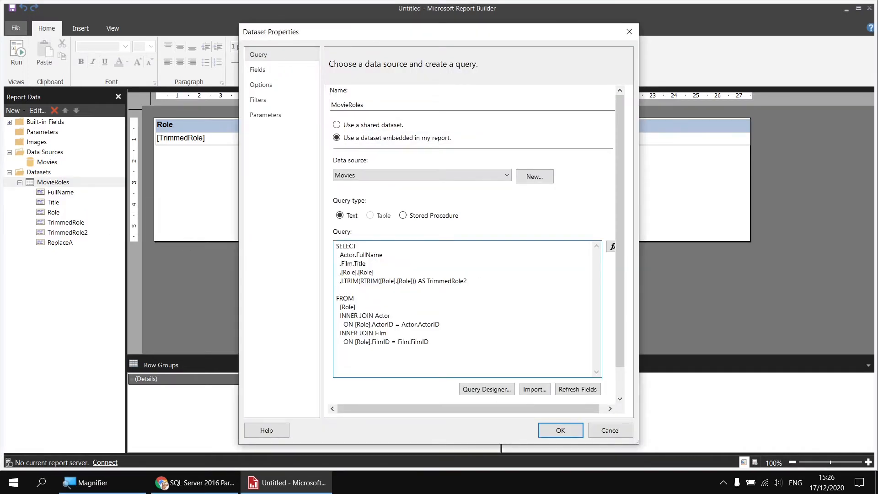
type(",REPLACE(")
Complete the query column as ,REPLACE([Role].[Role], 'a', '') AS ReplaceA2 and save the dataset properties
left_click_drag(375, 273, 342, 273)
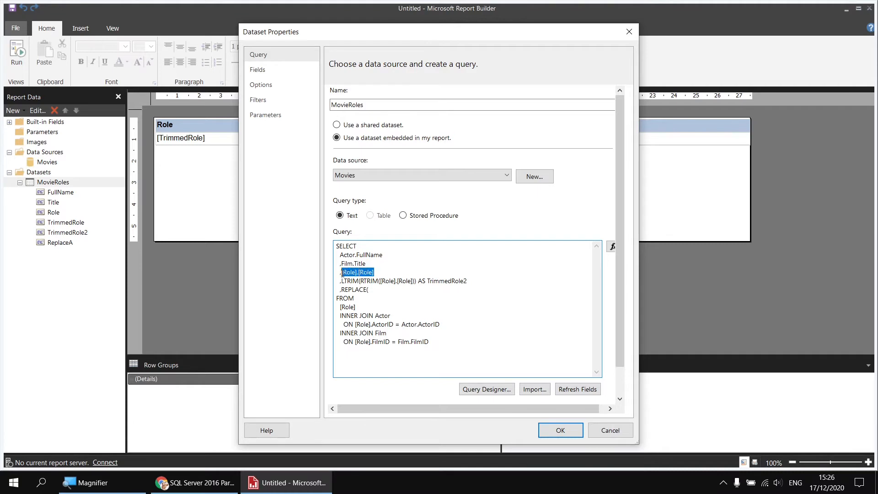
key("ctrl+c")
left_click(388, 290)
key("ctrl+v")
type(", ")
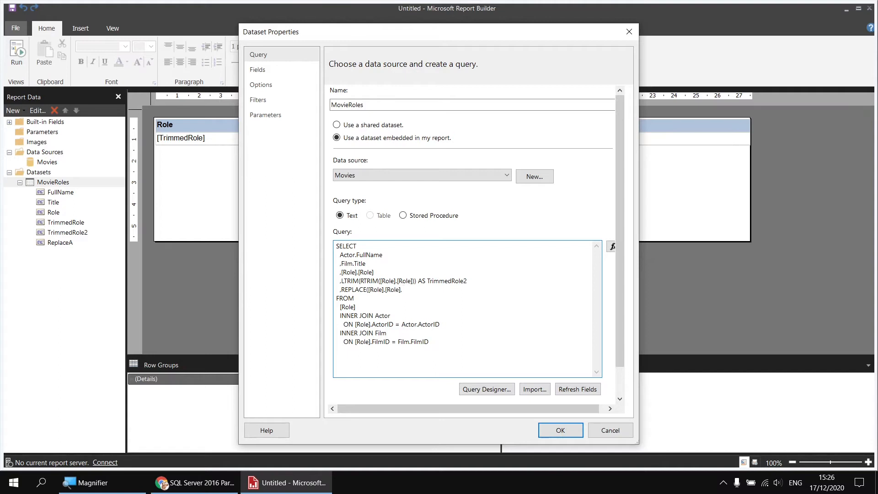
type("'a'")
type(", ''")
type(") AS ReplaceA2")
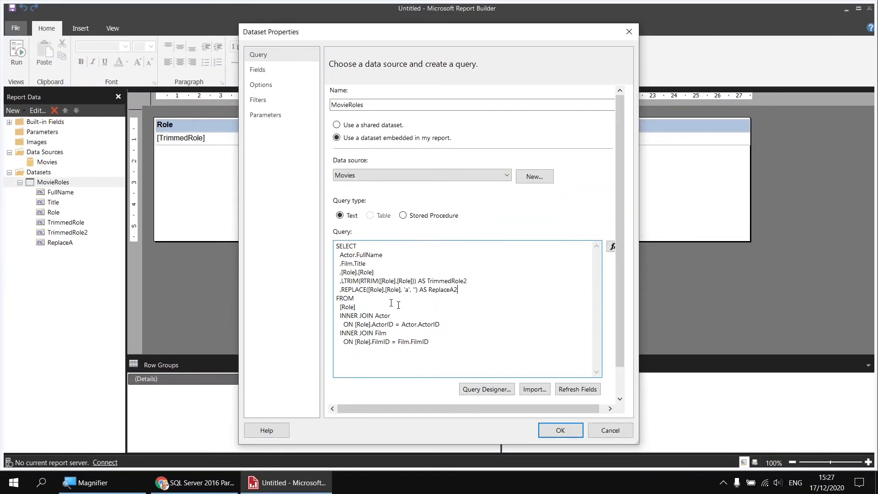
left_click(560, 430)
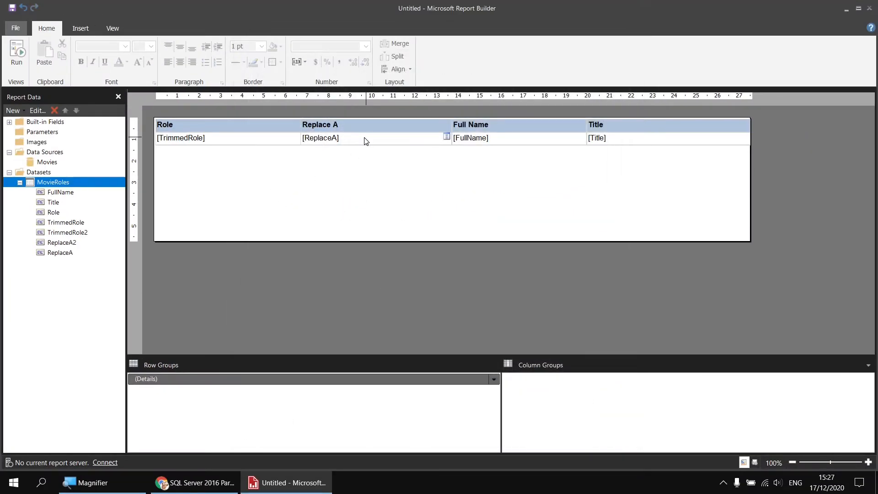
Show the ReplaceA2 field in the detail cell of the Replace A column, preview the report and return to the design
left_click(363, 139)
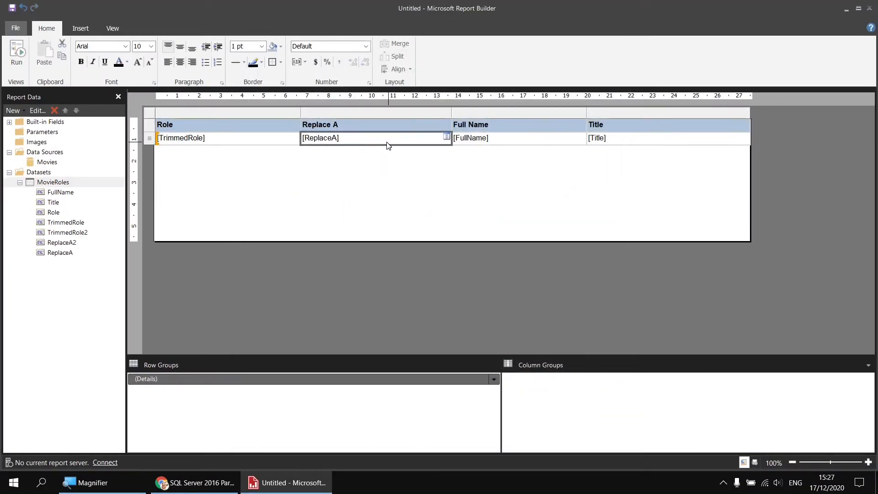
left_click(446, 137)
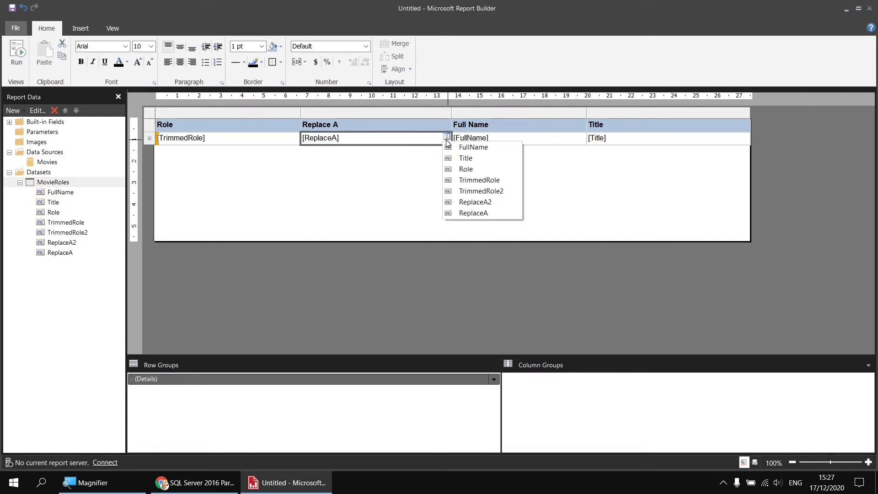
left_click(478, 202)
left_click(28, 49)
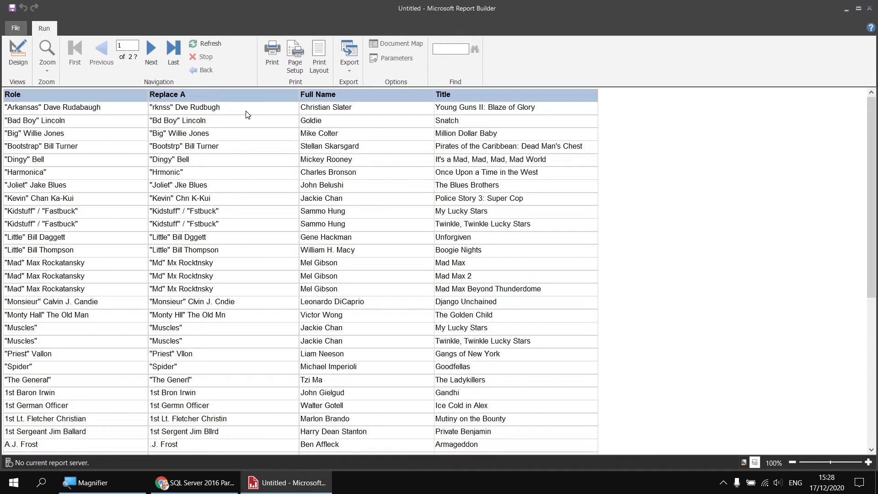
left_click(18, 54)
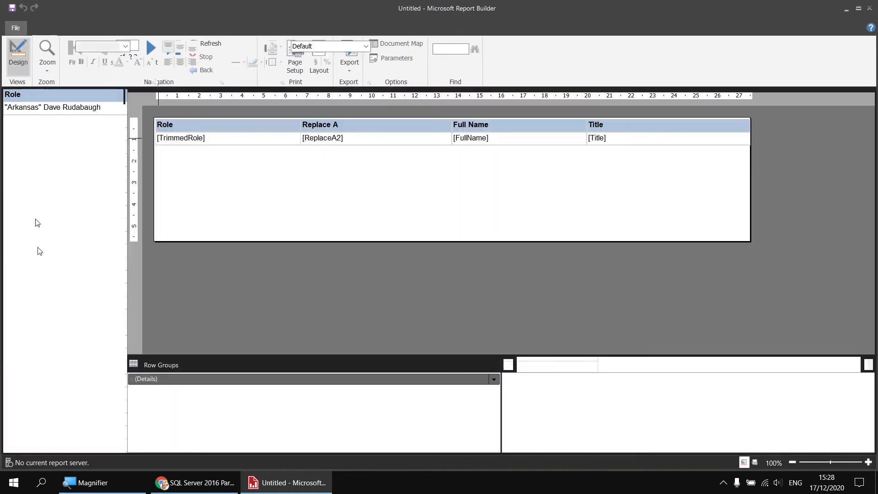
Switch to Chrome and examine the collation options and suffix examples in the Collation and Unicode support article, especially _CS_AI and _CS_AS
left_click(206, 489)
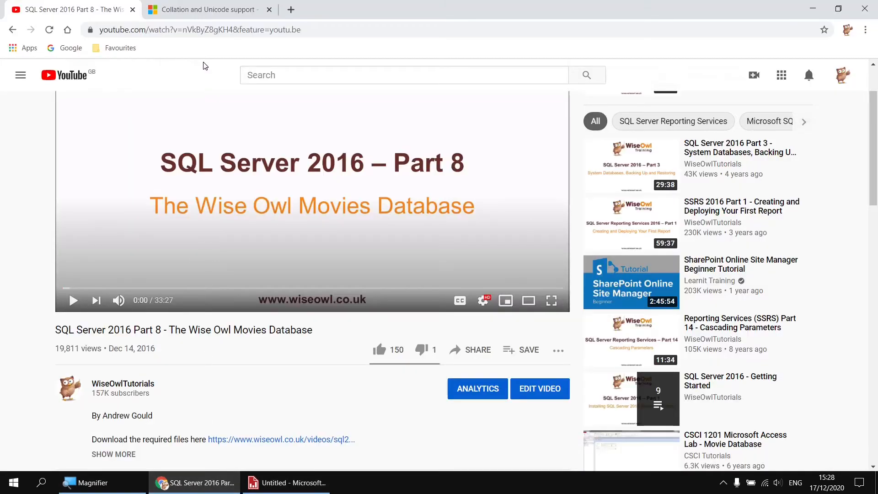
left_click(219, 11)
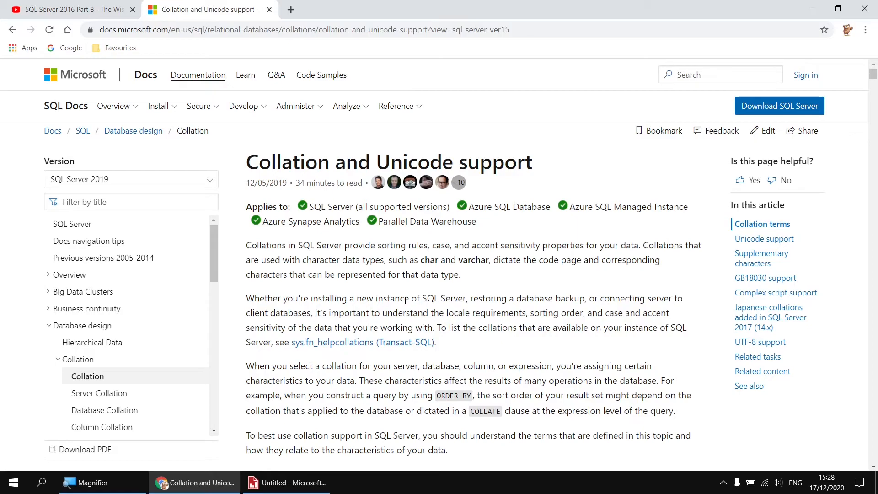
scroll(489, 332, "down", 20)
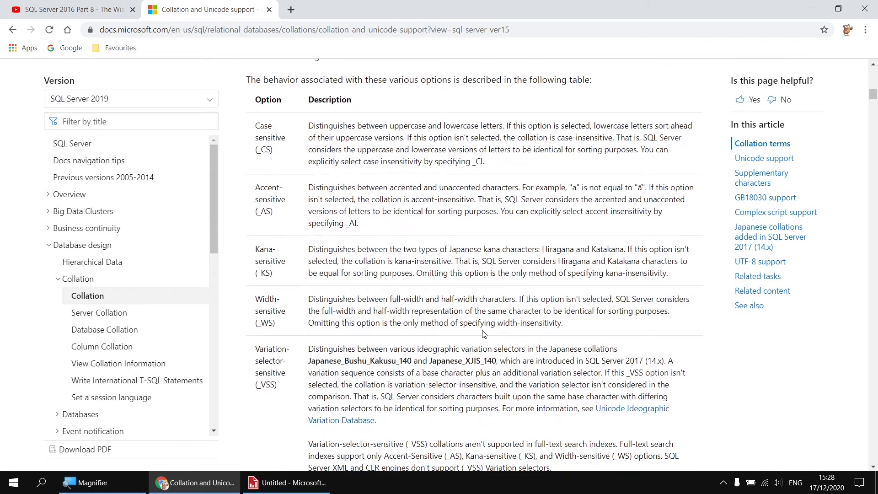
scroll(484, 334, "down", 9)
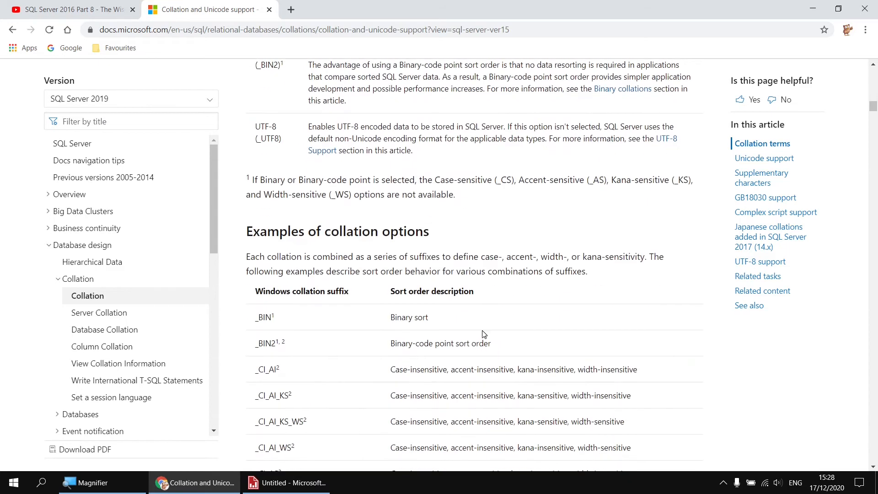
scroll(484, 333, "down", 9)
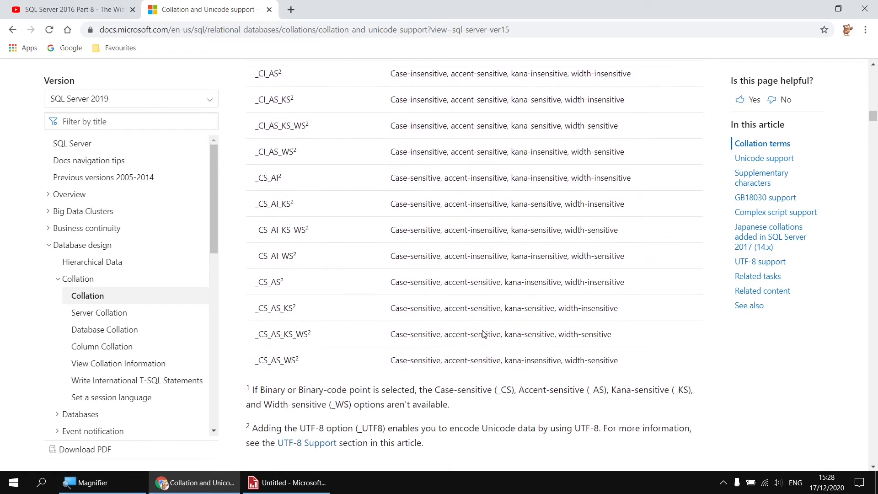
scroll(483, 330, "up", 4)
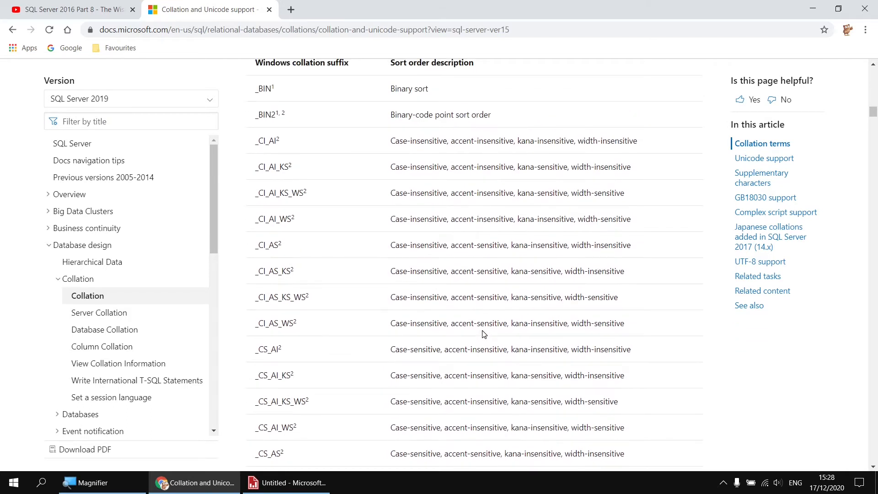
scroll(484, 334, "down", 3)
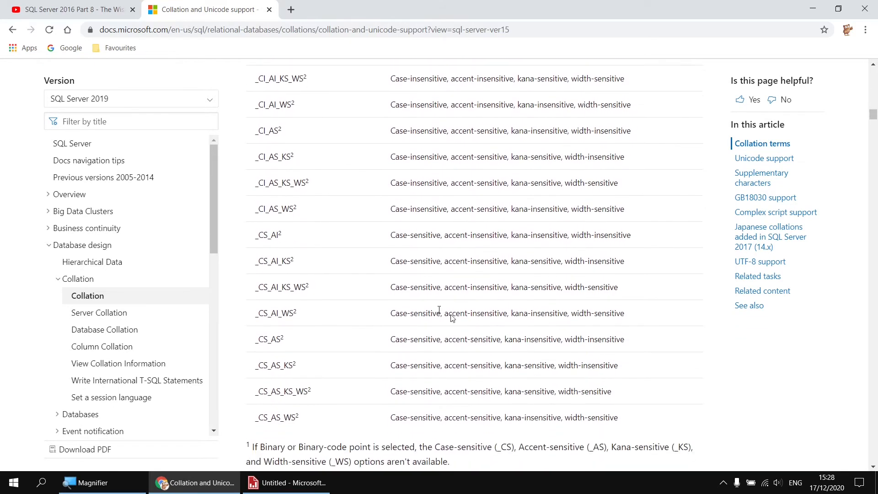
left_click_drag(260, 235, 265, 209)
left_click_drag(259, 235, 268, 235)
left_click_drag(259, 339, 281, 337)
left_click_drag(258, 338, 281, 339)
Review the article's sections on binary collations, collation levels and default collations by Windows locale
scroll(329, 343, "down", 3)
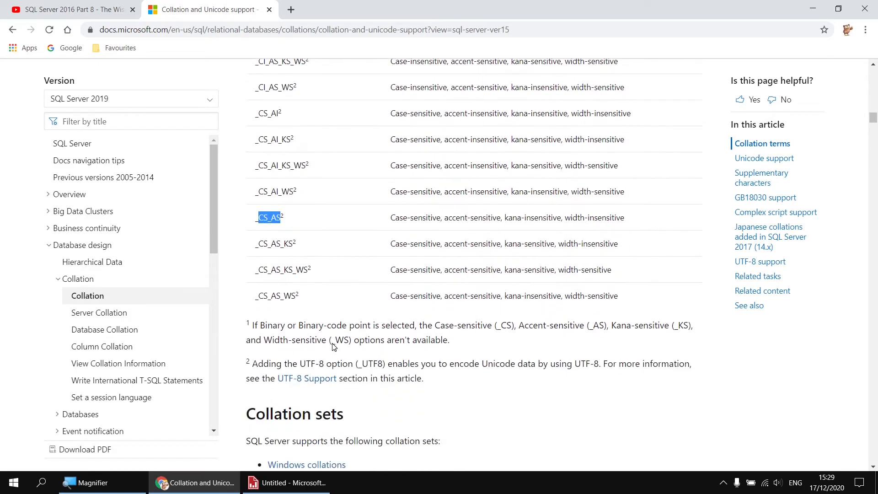
scroll(333, 346, "down", 12)
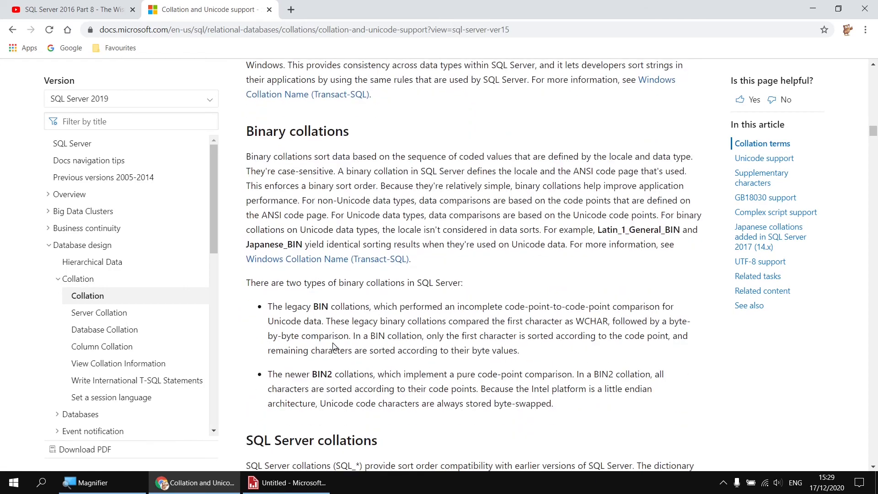
scroll(332, 346, "down", 12)
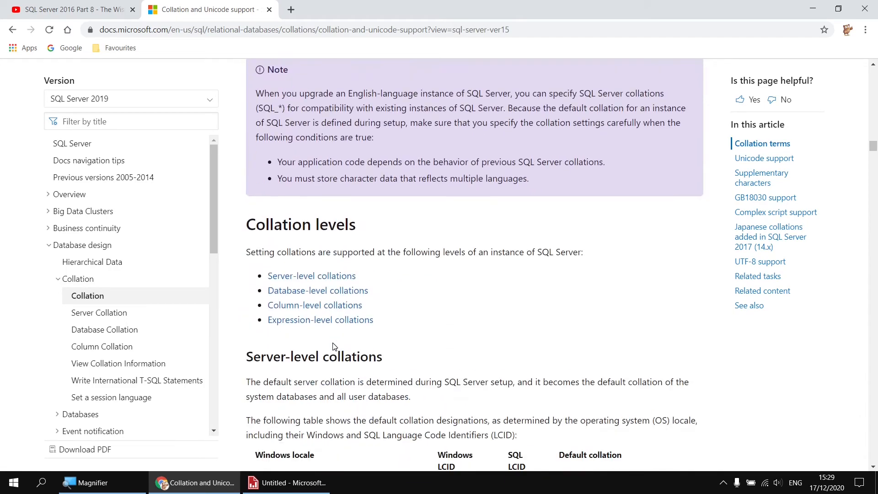
scroll(333, 346, "down", 7)
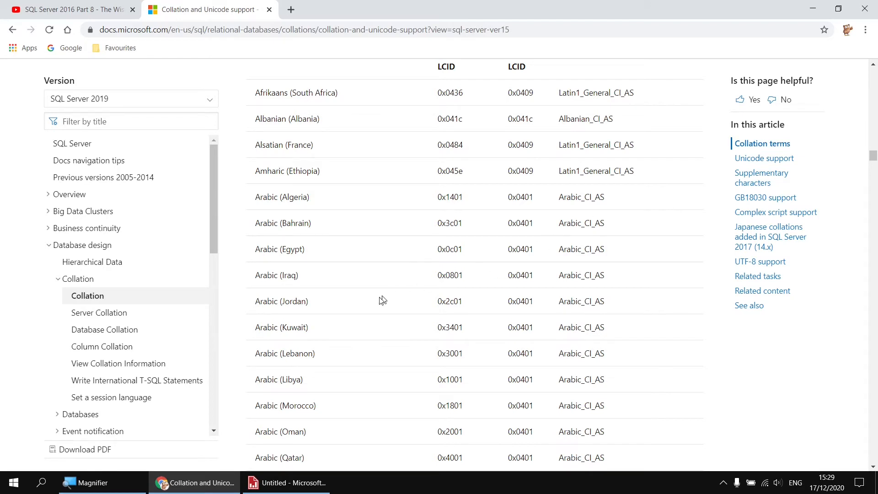
Switch to Report Builder, add COLLATE Latin1_General_CS_AS after [Role].[Role] in the MovieRoles query's REPLACE function, save the dataset and preview the report
left_click(285, 484)
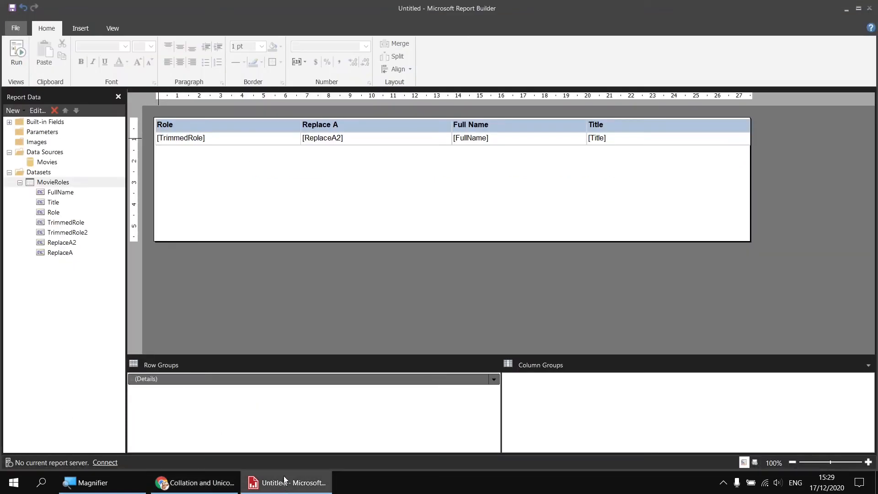
right_click(73, 182)
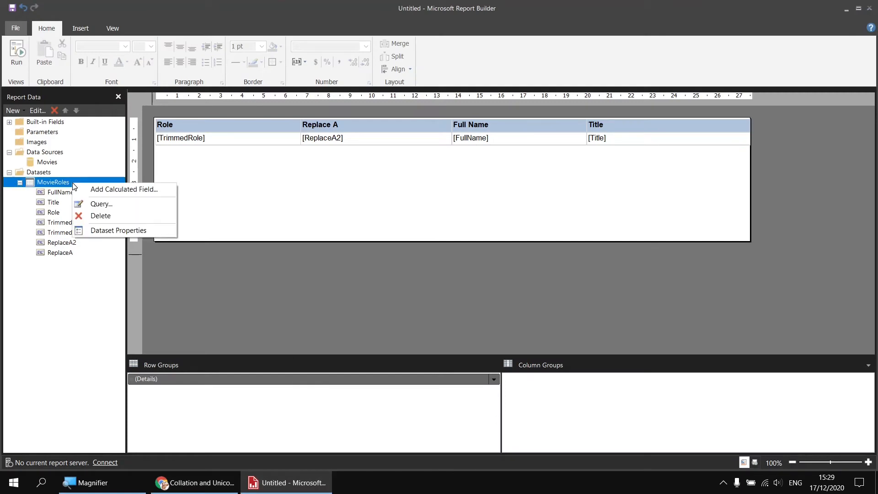
left_click(108, 230)
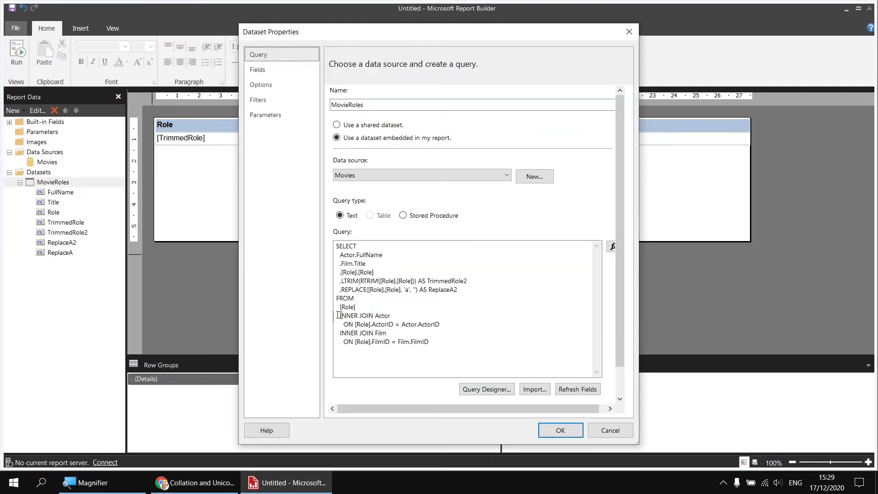
left_click(401, 291)
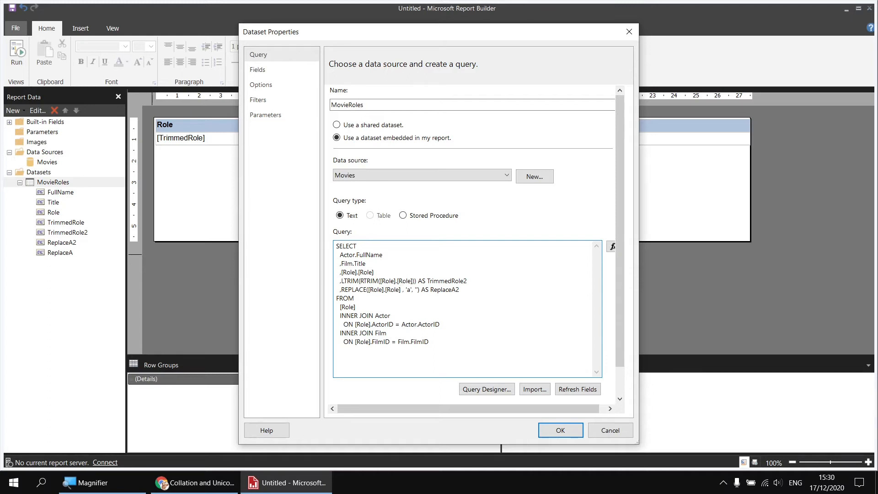
type("COLLATE Latin1_General")
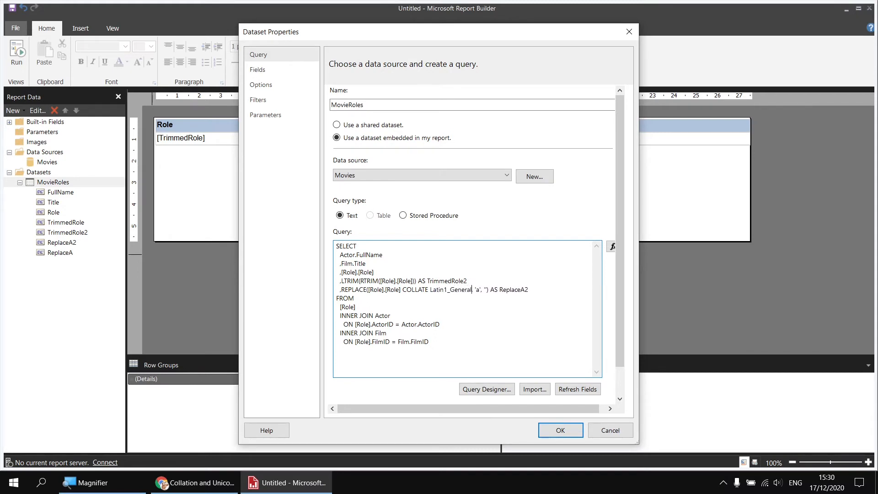
type("_CS_AS")
left_click(560, 429)
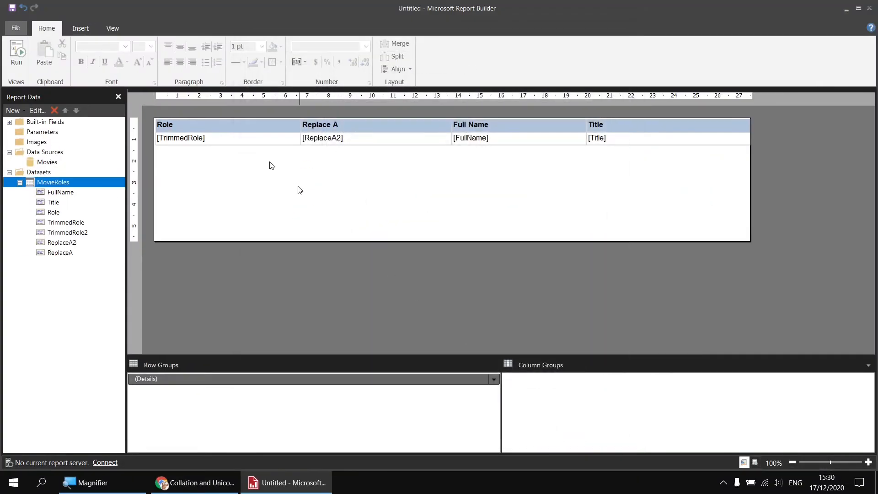
left_click(22, 58)
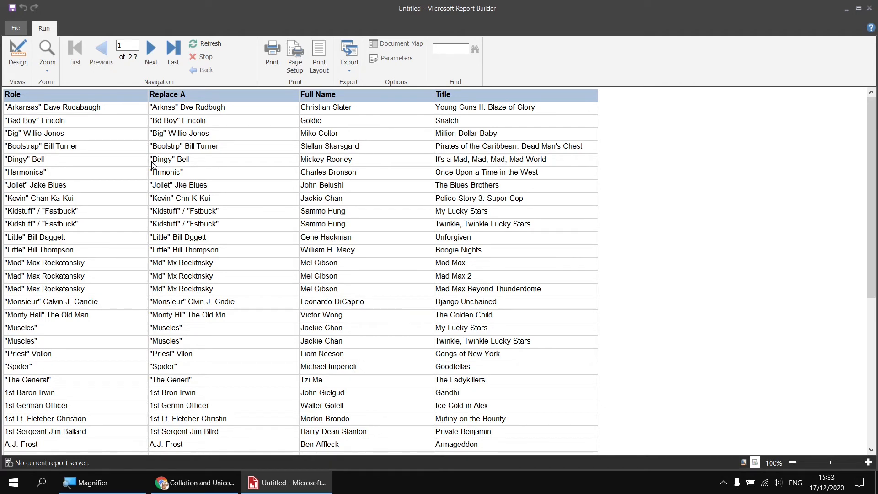
left_click(19, 66)
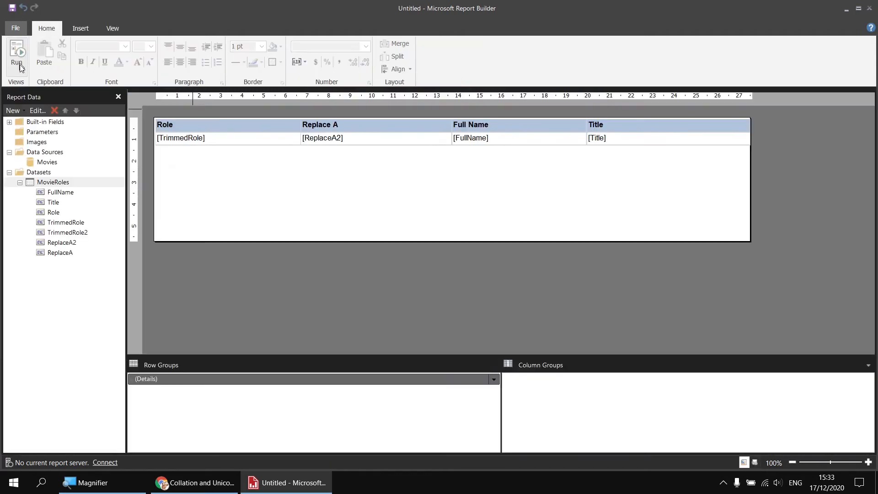
Add a calculated field named ReplaceQuote to the MovieRoles dataset
right_click(73, 184)
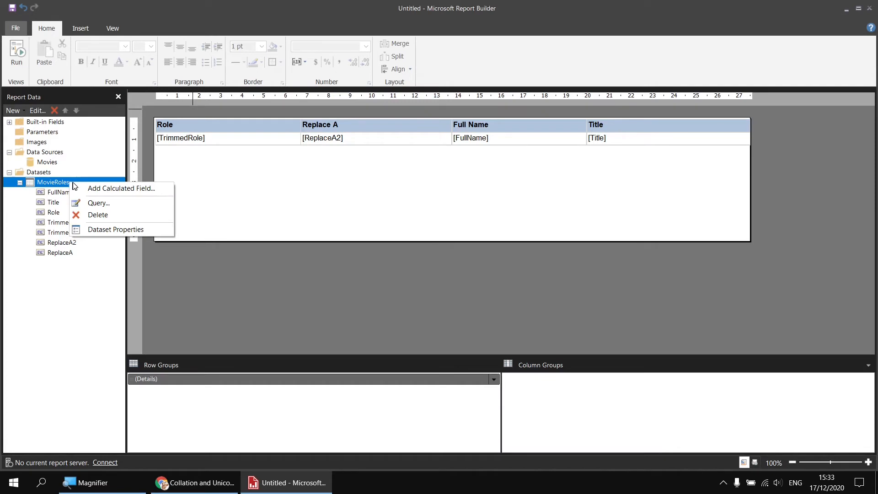
left_click(88, 188)
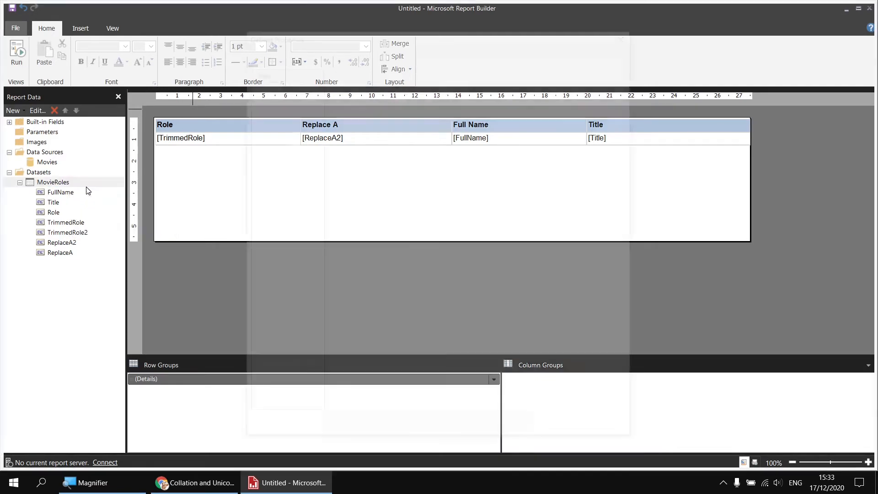
left_click(356, 268)
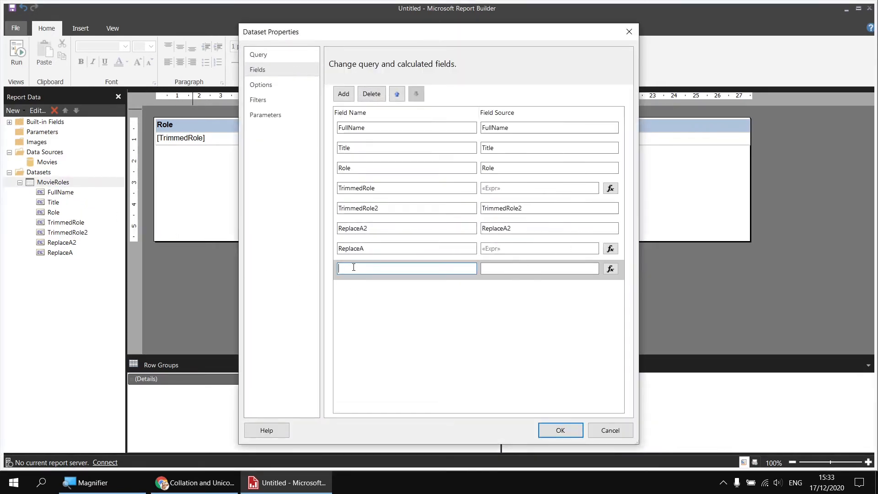
type("ReplaceQuote")
Start the ReplaceQuote field's expression with the Replace function and the Role field as its first argument: =Replace(Fields!Role.Value,
left_click(609, 269)
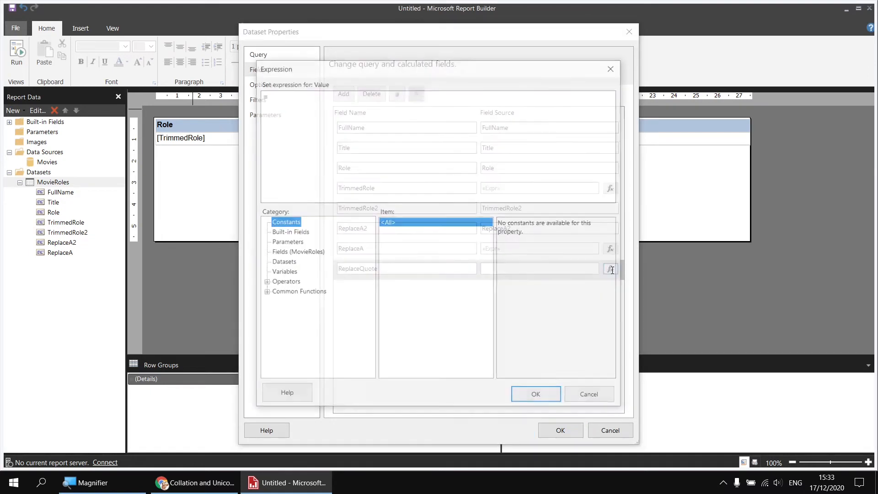
left_click(264, 292)
left_click(285, 293)
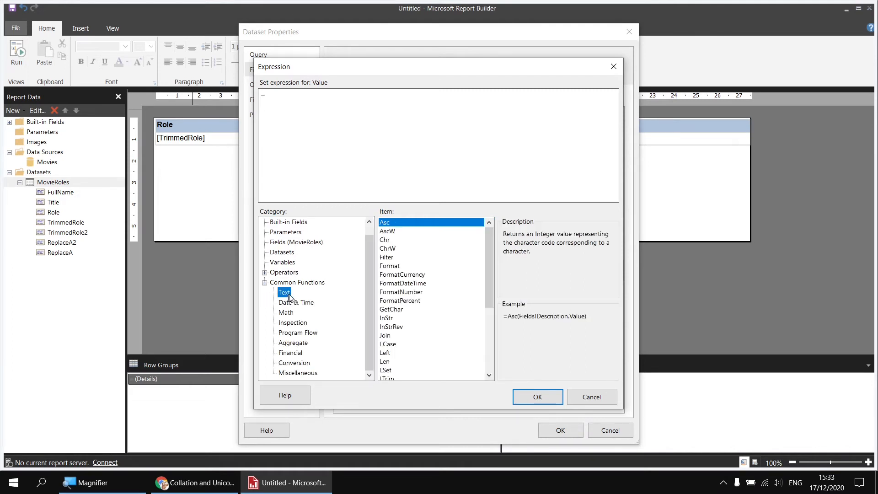
scroll(452, 313, "down", 2)
scroll(452, 314, "down", 3)
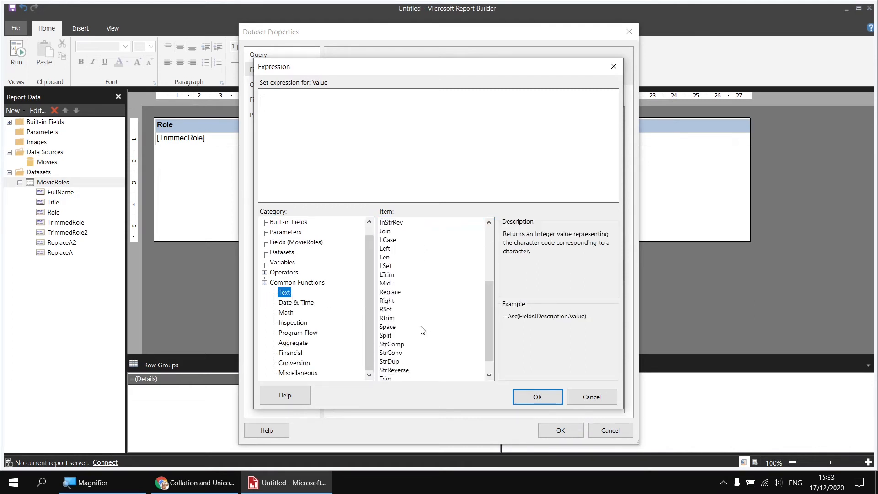
double_click(400, 293)
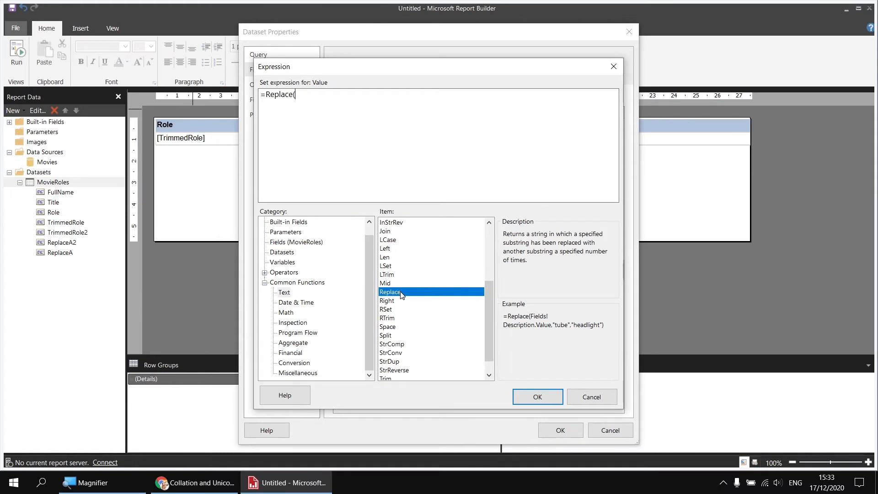
left_click_drag(369, 278, 369, 270)
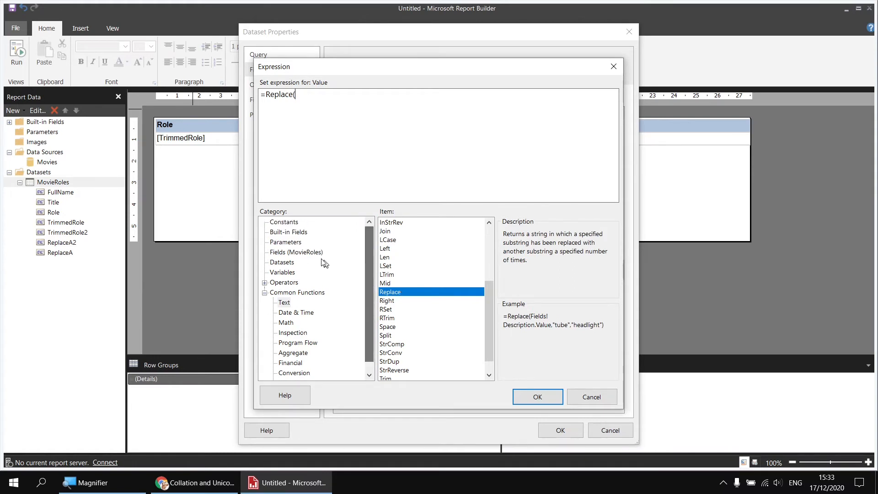
left_click(299, 252)
double_click(507, 239)
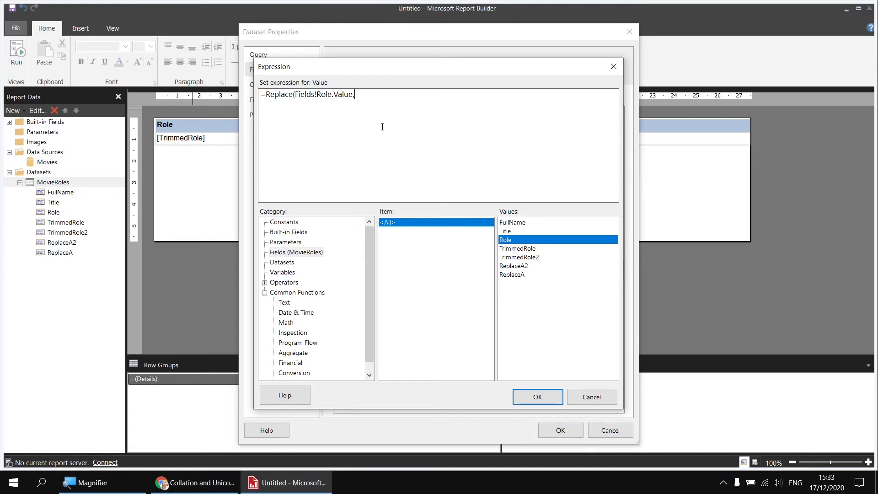
Complete the expression as =Replace(Fields!Role.Value,""",""), with a double quote as the text to find and an empty string as replacement
type("\"a\"")
double_click(360, 95)
key("BackSpace")
type("\"\")")
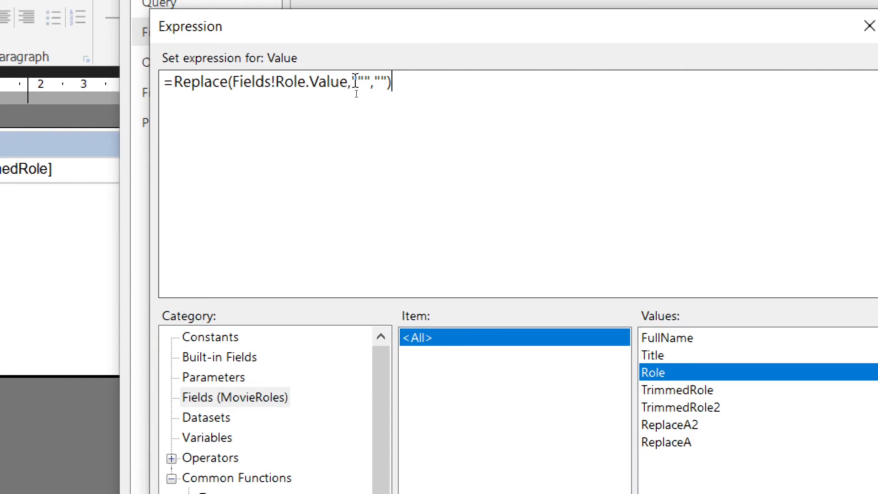
left_click(355, 82)
left_click_drag(355, 83, 364, 83)
left_click(359, 84)
left_click_drag(354, 83, 389, 79)
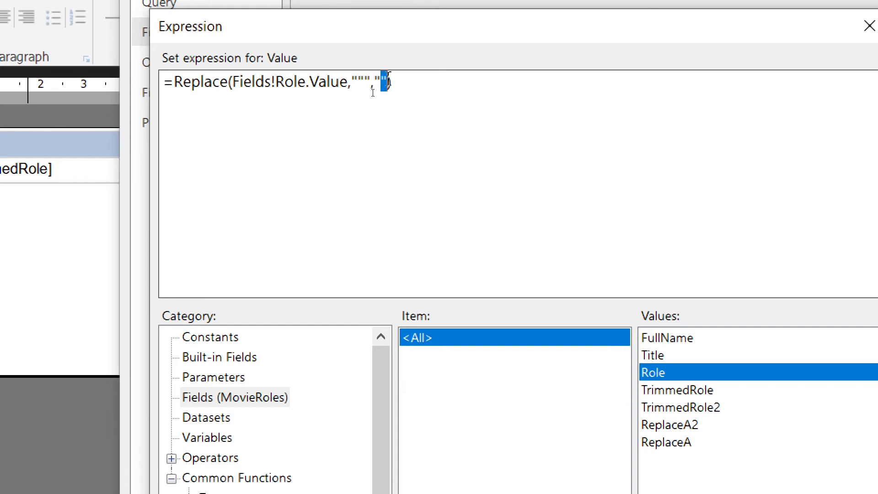
left_click(399, 87)
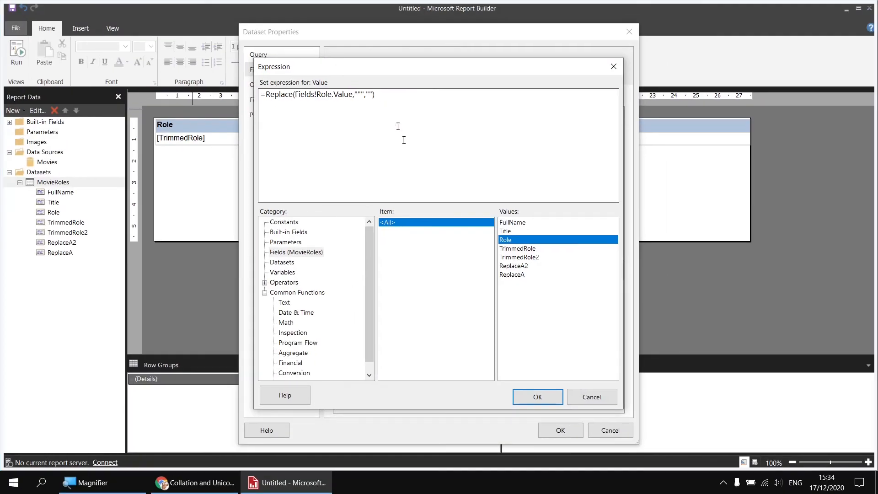
Save the ReplaceQuote field with its expression and insert it in the report table as a column between Role and Replace A
left_click(538, 396)
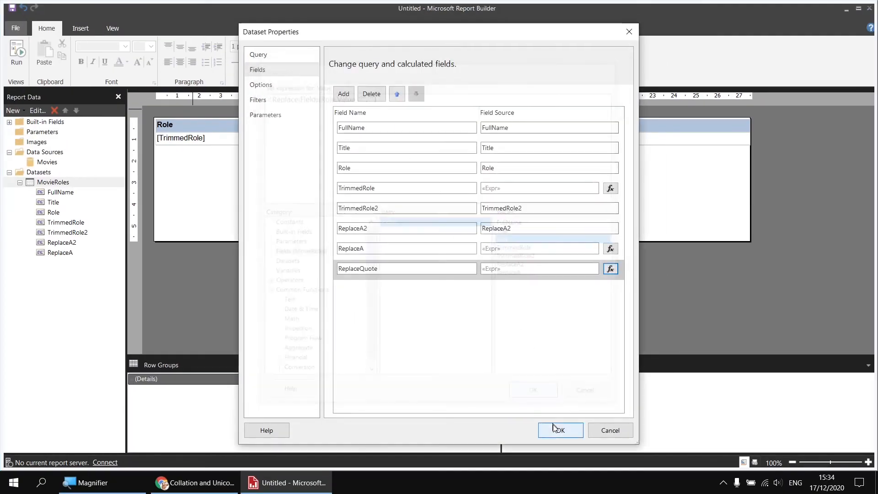
left_click(560, 430)
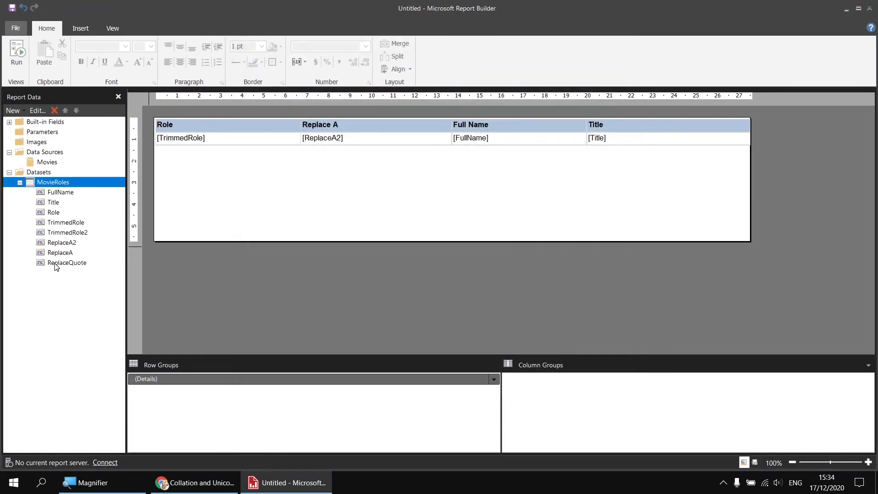
left_click_drag(55, 266, 302, 141)
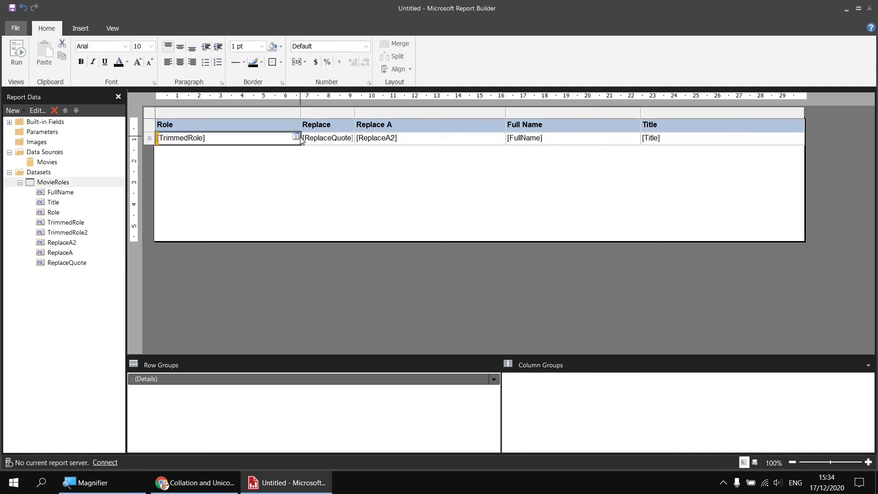
Delete the Replace A column from the table and widen the Replace Quote column so its heading fits on one line
left_click_drag(408, 113, 409, 114)
right_click(408, 114)
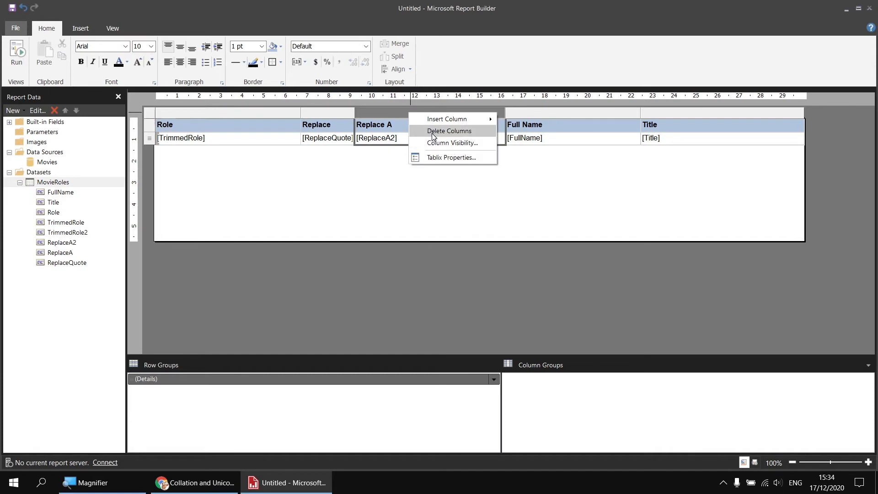
left_click(432, 132)
left_click_drag(355, 112, 476, 113)
Preview the report and read the details of the report processing error
left_click(16, 53)
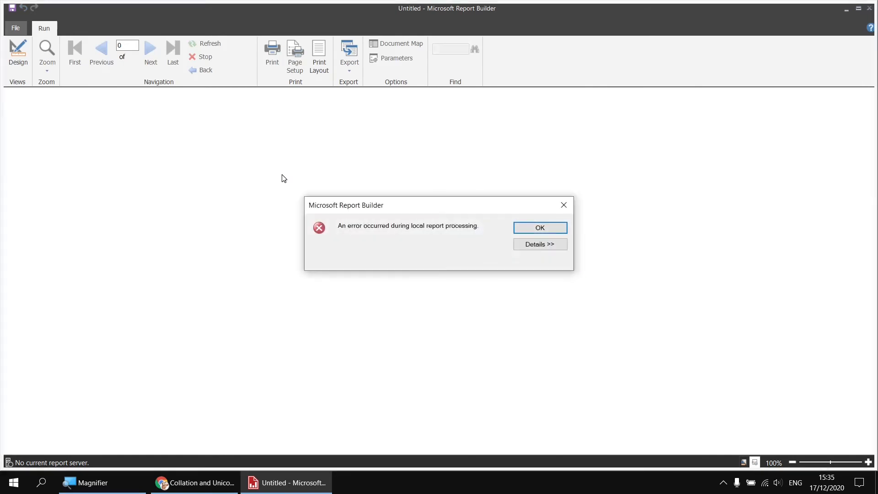
left_click(533, 249)
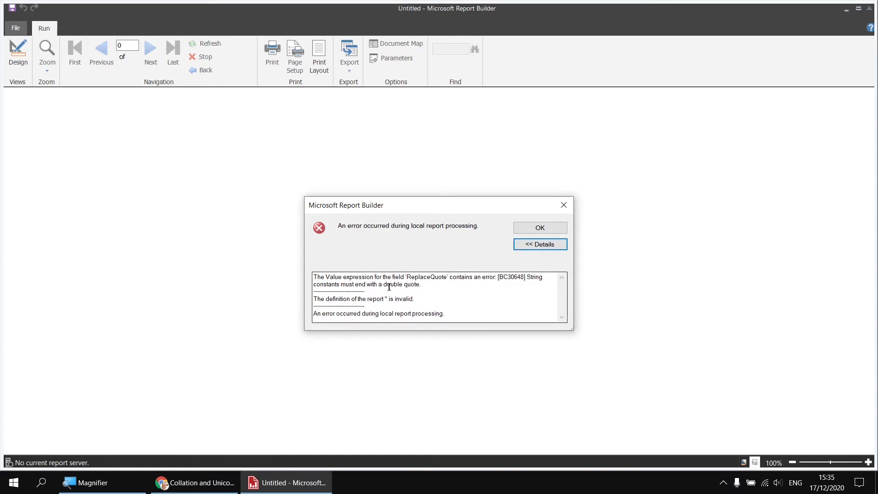
left_click_drag(384, 284, 449, 283)
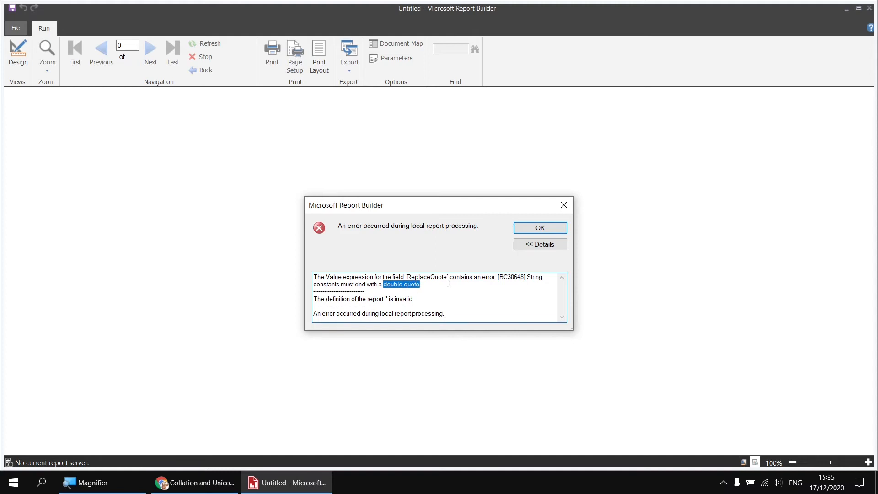
left_click(540, 228)
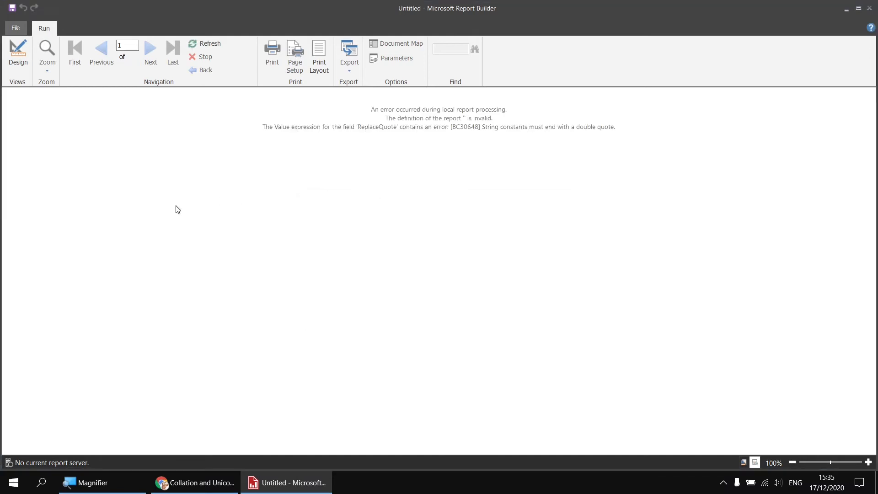
Escape the double quote in the ReplaceQuote expression as =Replace(Fields!Role.Value,"""",""), save the dataset and preview the report
left_click(18, 54)
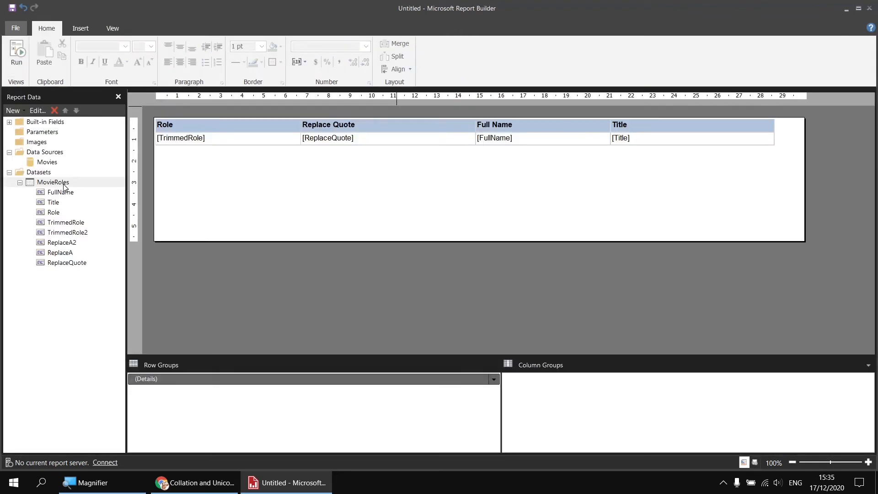
right_click(71, 263)
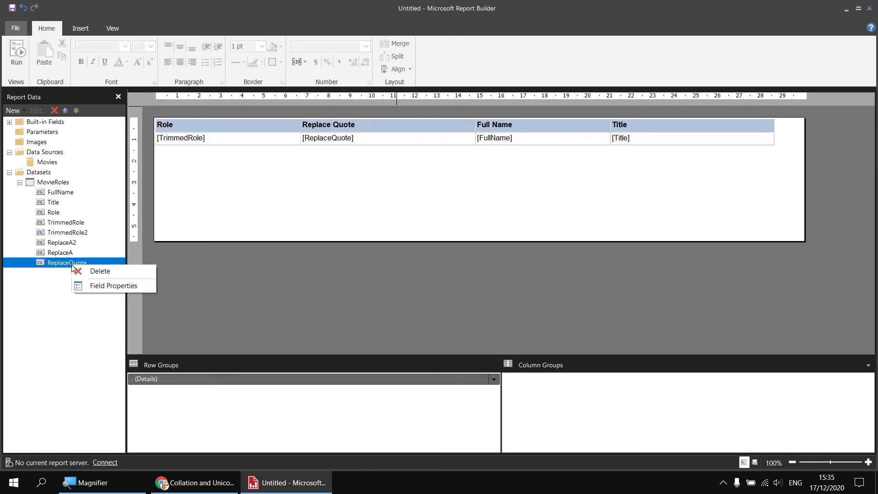
left_click(112, 287)
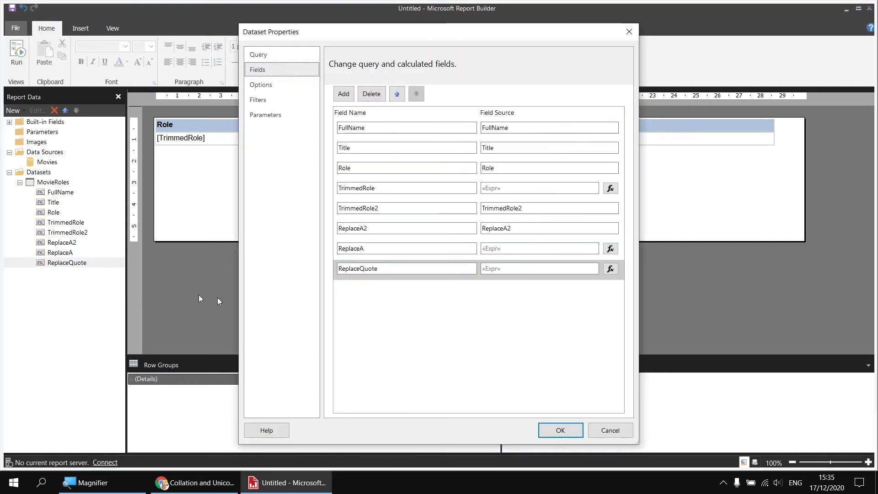
left_click(610, 269)
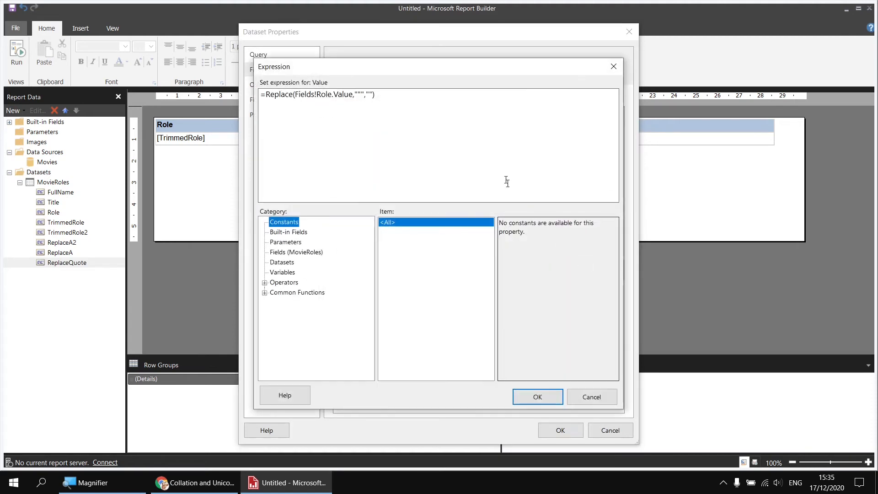
left_click(358, 94)
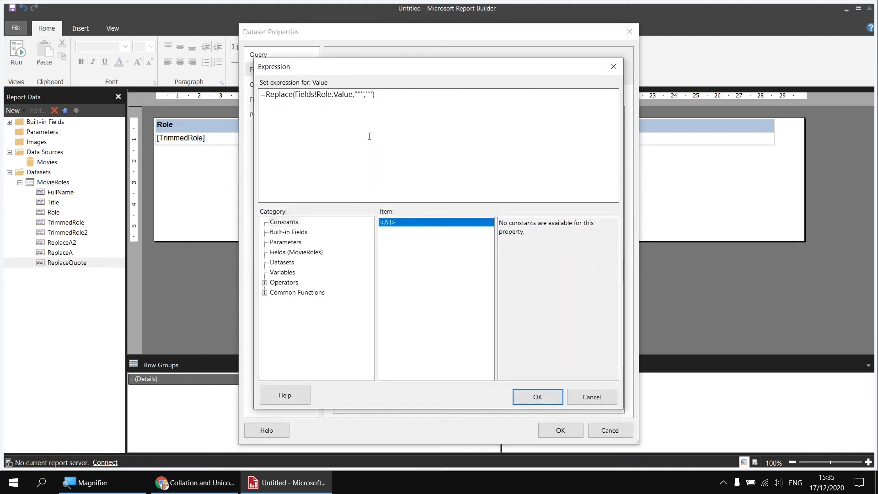
type("\"")
left_click(526, 397)
left_click(553, 430)
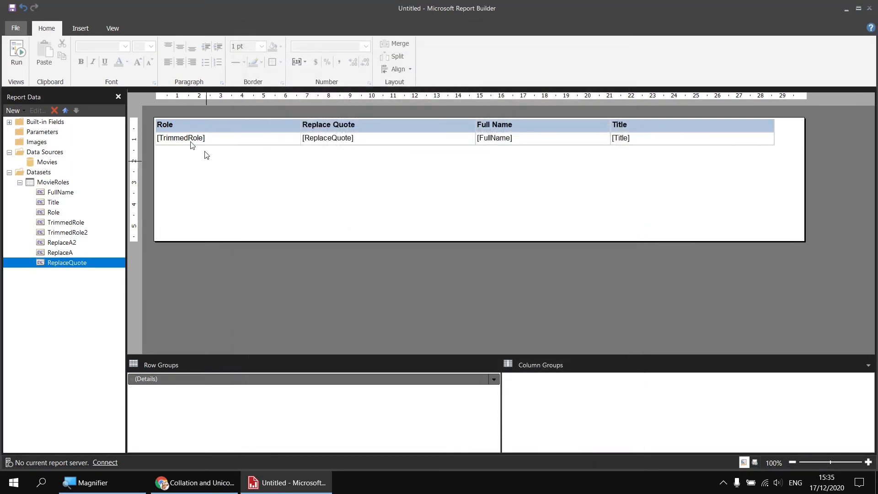
left_click(18, 52)
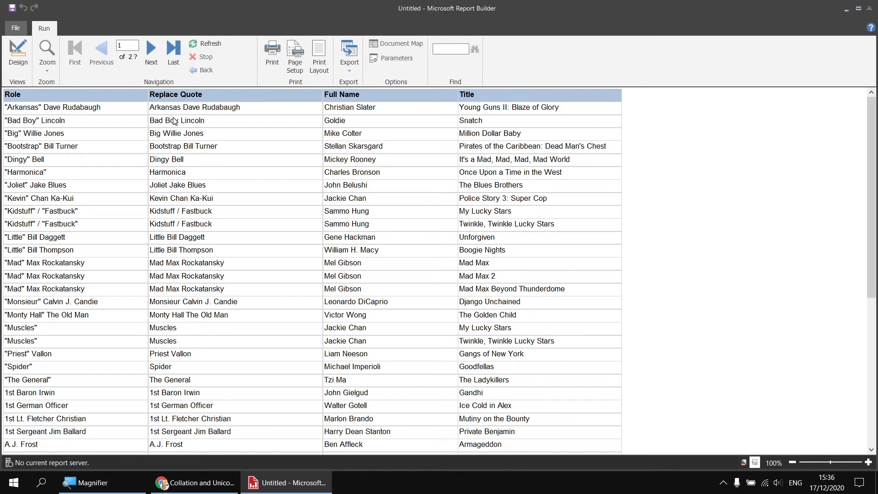
left_click(19, 55)
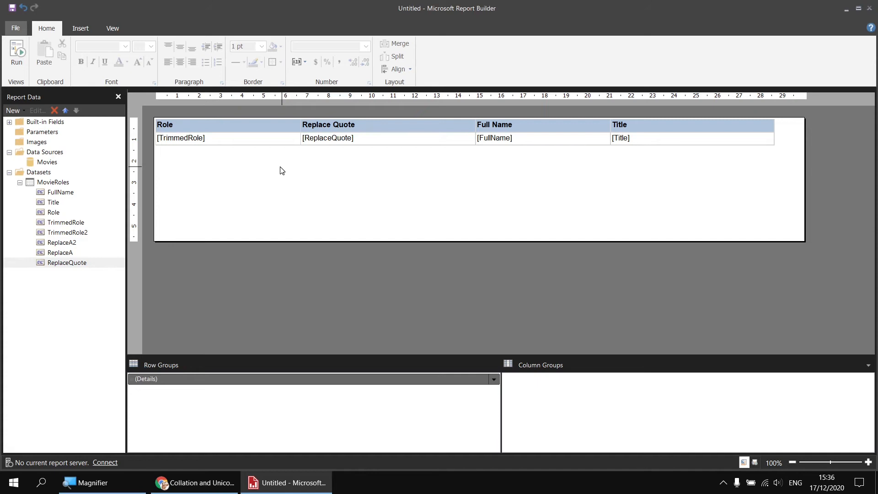
Switch to Chrome and look up the double quote's decimal code in the printable characters table of Wikipedia's ASCII article
left_click(195, 487)
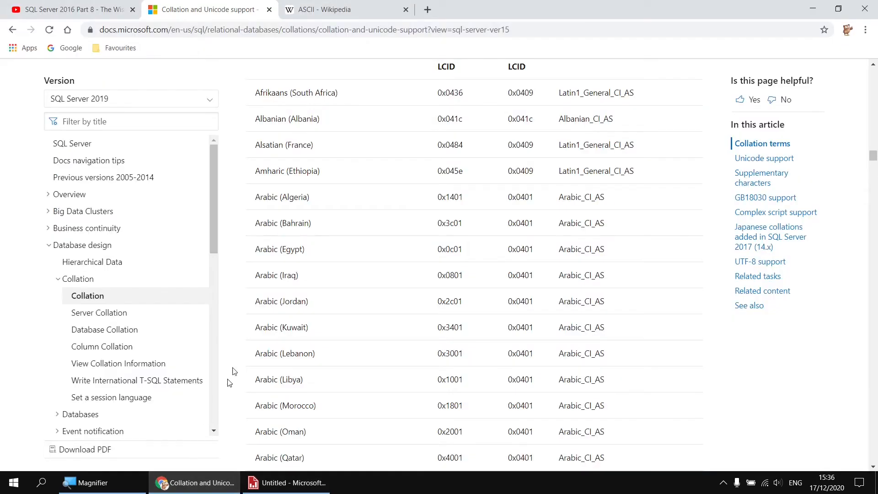
left_click(340, 10)
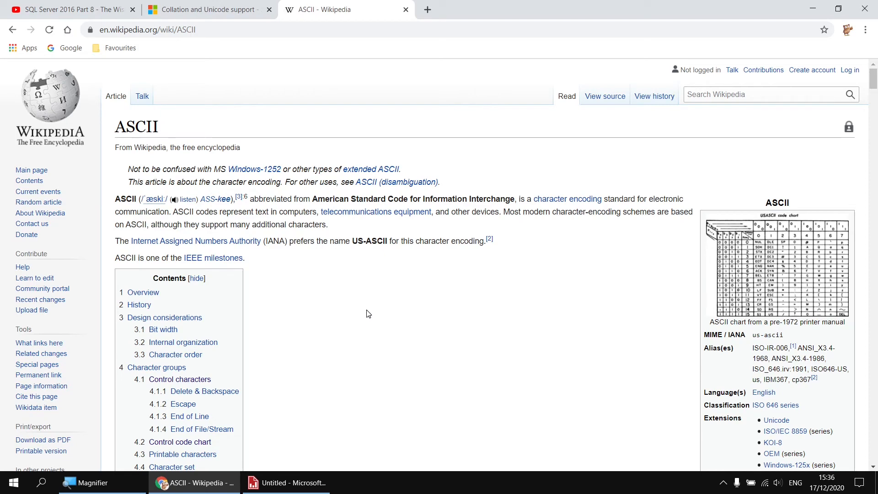
left_click(192, 455)
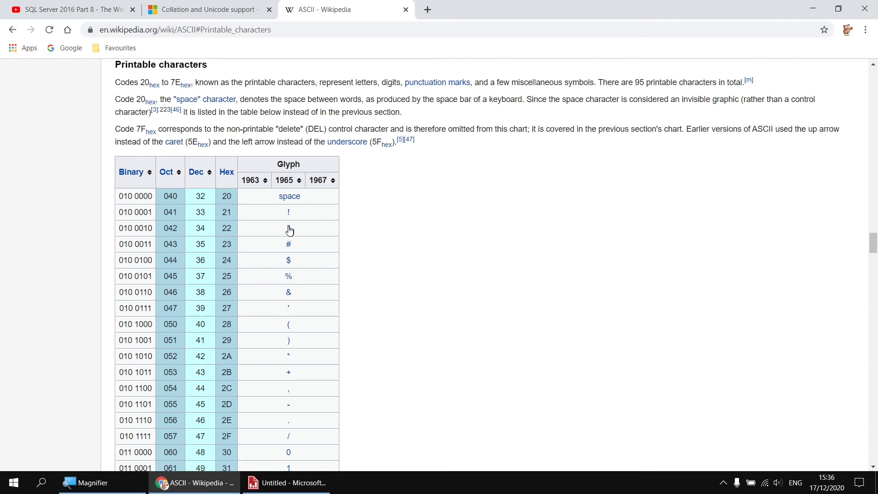
mouse_move(290, 232)
Switch to Report Builder, open the ReplaceQuote field's expression and remove the quoted text to find from the Replace function
left_click(284, 484)
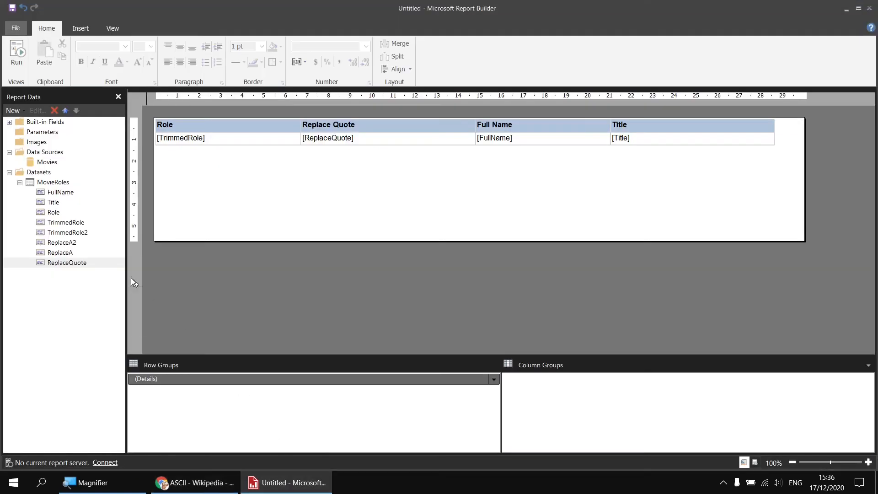
right_click(69, 265)
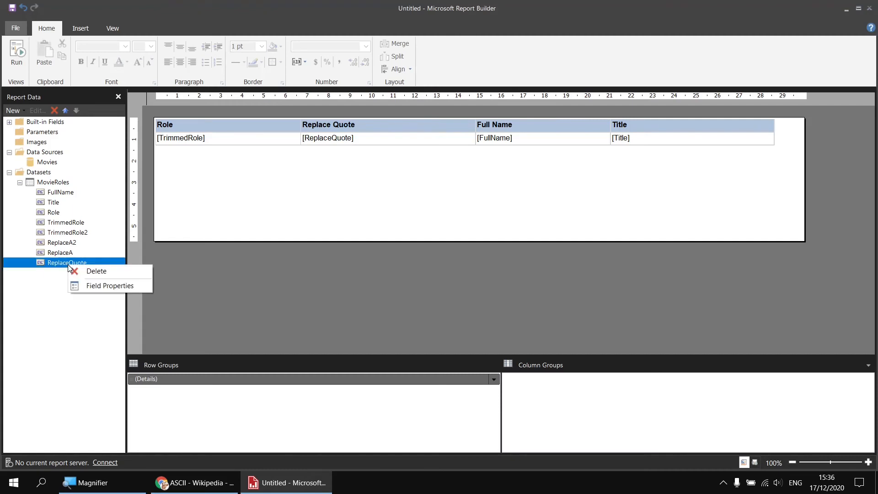
left_click(107, 286)
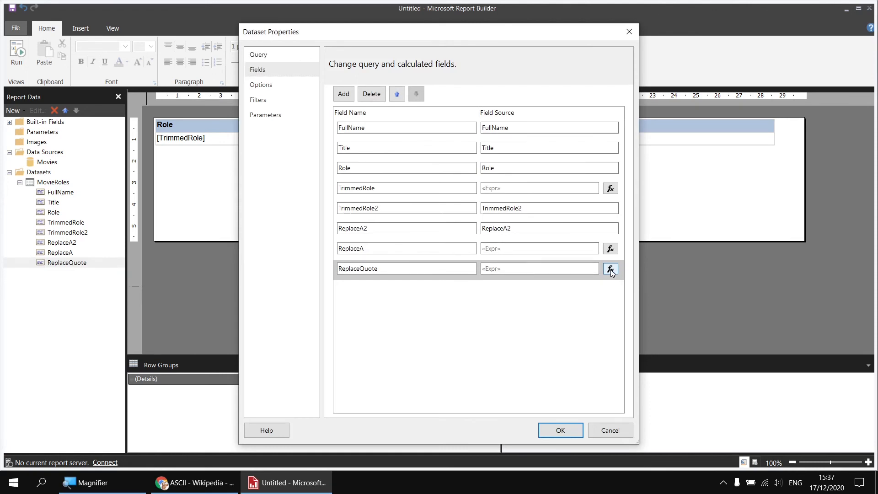
left_click(610, 269)
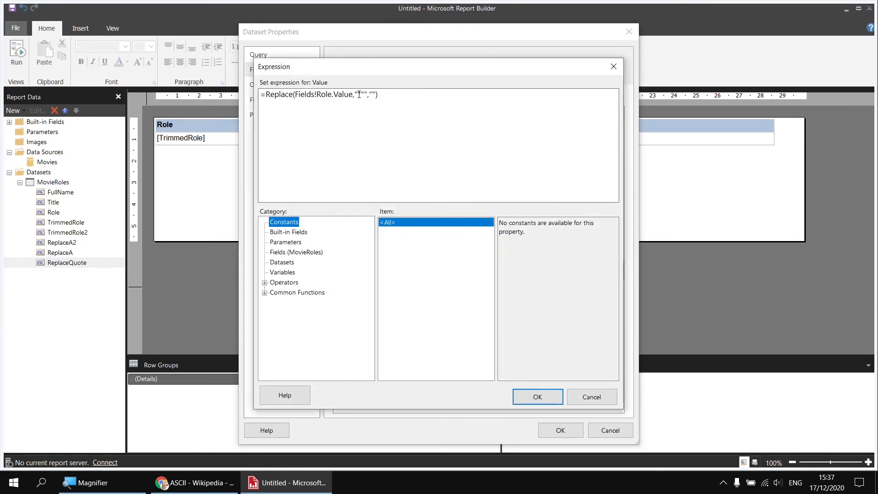
left_click_drag(355, 96, 368, 94)
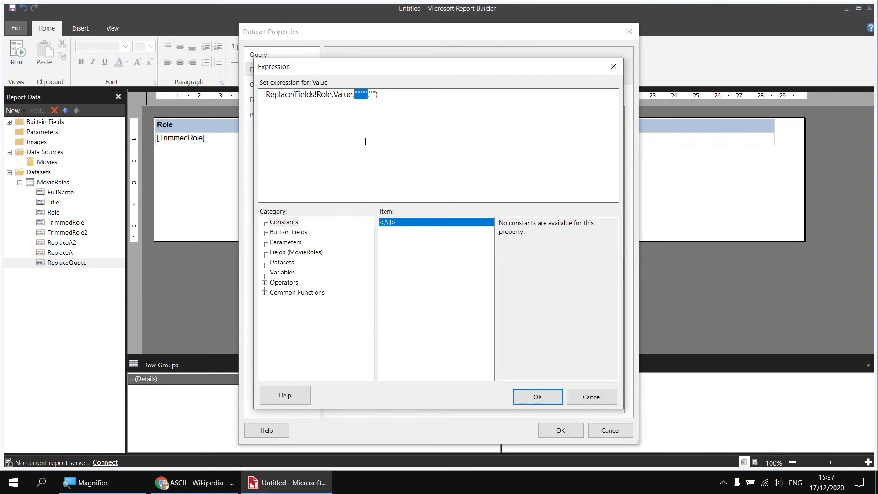
key("Delete")
Insert the Chr text function with code 34 as the Replace function's text to find: Chr(34)
left_click(265, 292)
left_click(284, 293)
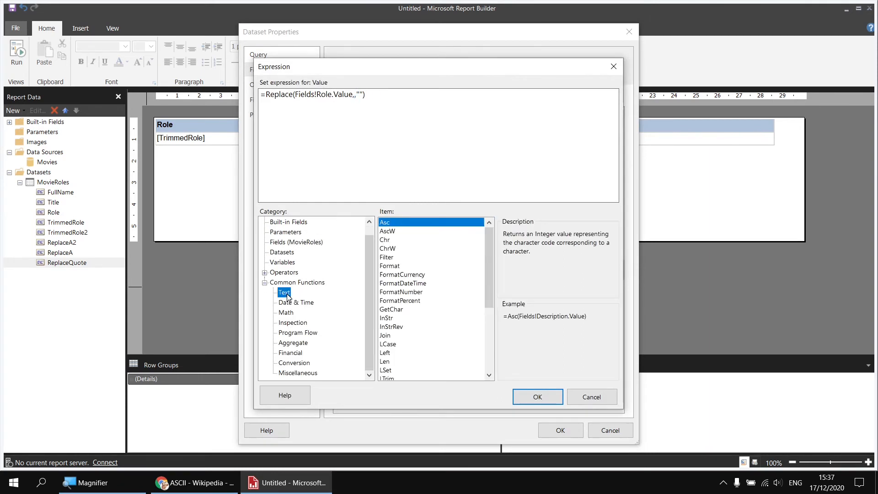
left_click(387, 241)
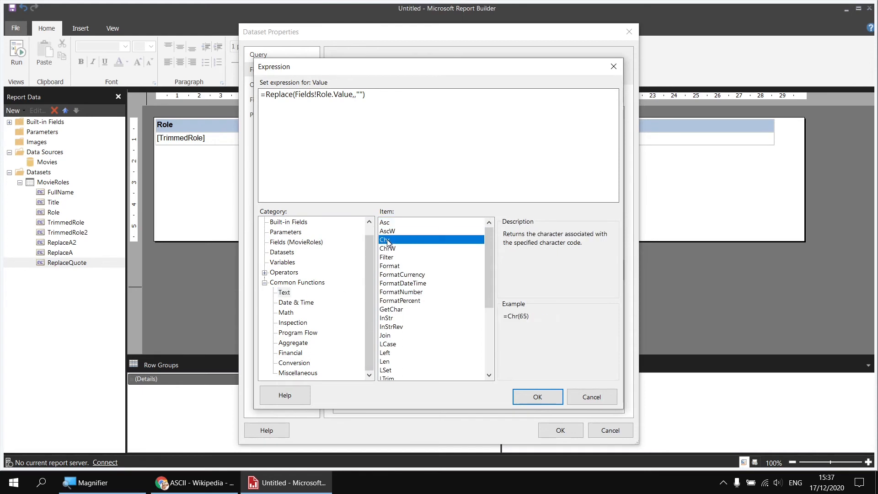
left_click(285, 293)
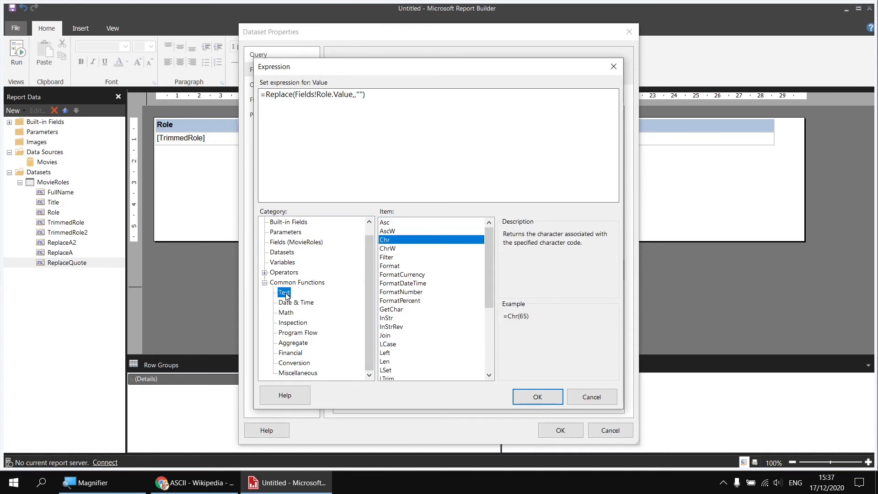
left_click(394, 241)
double_click(388, 240)
type("34)")
Save the expression and the dataset, preview the report and return to the design view
left_click(537, 397)
left_click(561, 430)
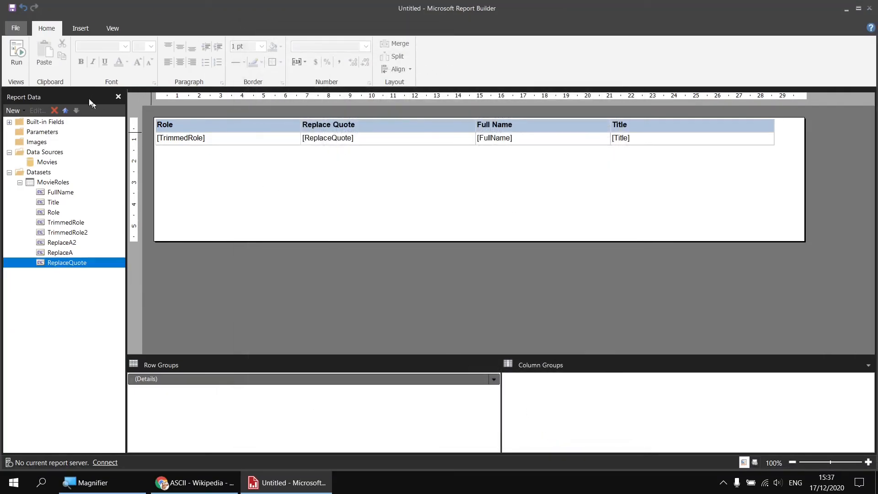
left_click(16, 54)
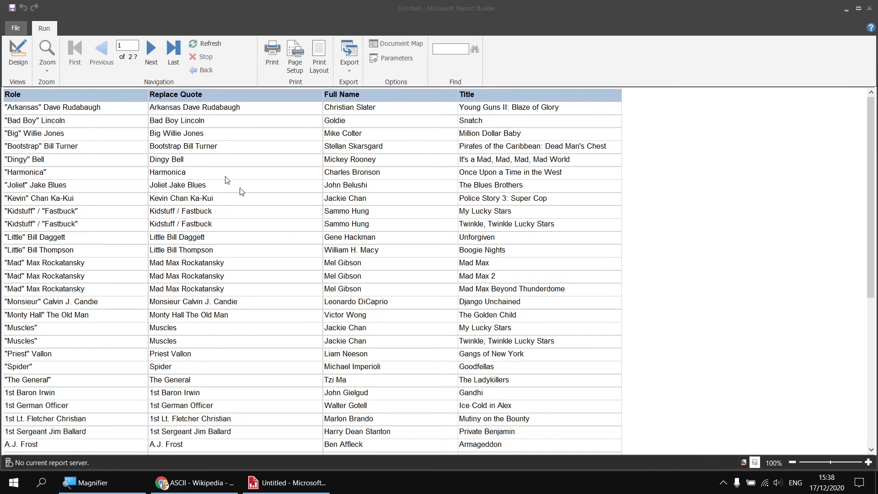
left_click(19, 59)
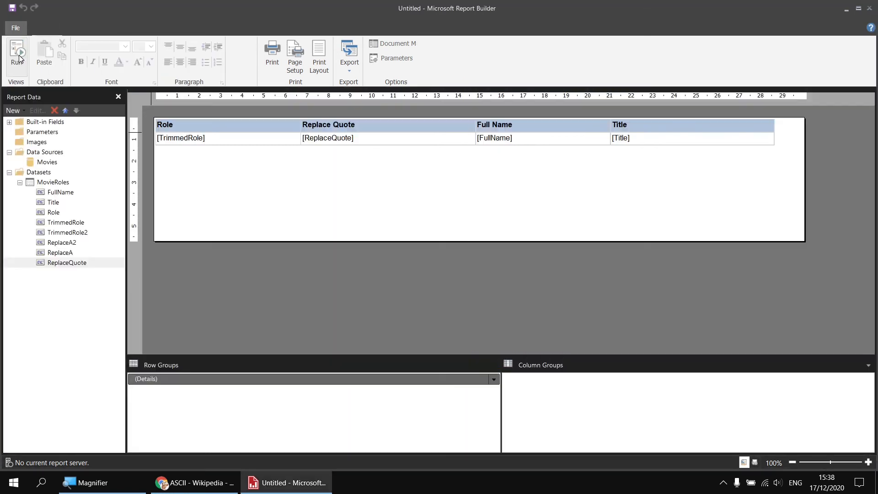
Open the MovieRoles dataset's query and start a new column line ,REPLACE( below the ReplaceA2 column
left_click(58, 182)
right_click(57, 182)
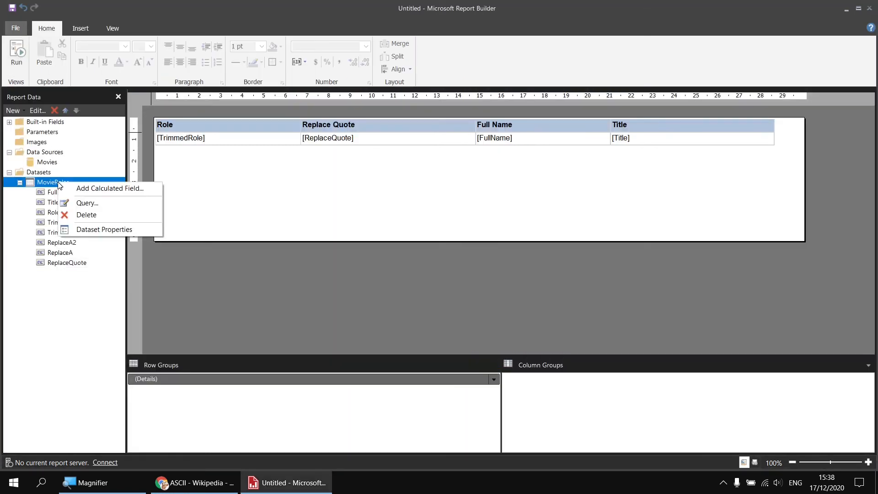
left_click(98, 229)
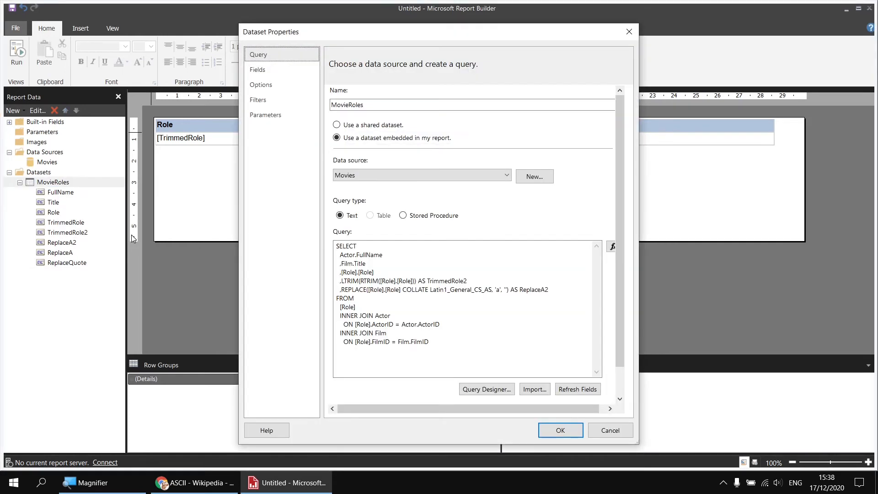
left_click(558, 289)
key("Return")
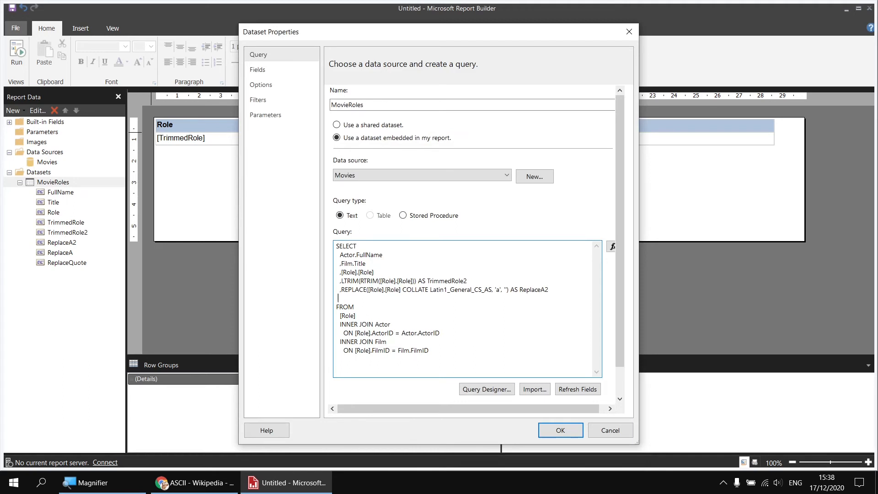
type(",REPLACE(")
Complete the new query column as ,REPLACE([Role].[Role], '"', '') AS ReplaceQuote2 and save the dataset
left_click_drag(377, 272, 341, 272)
key("ctrl+c")
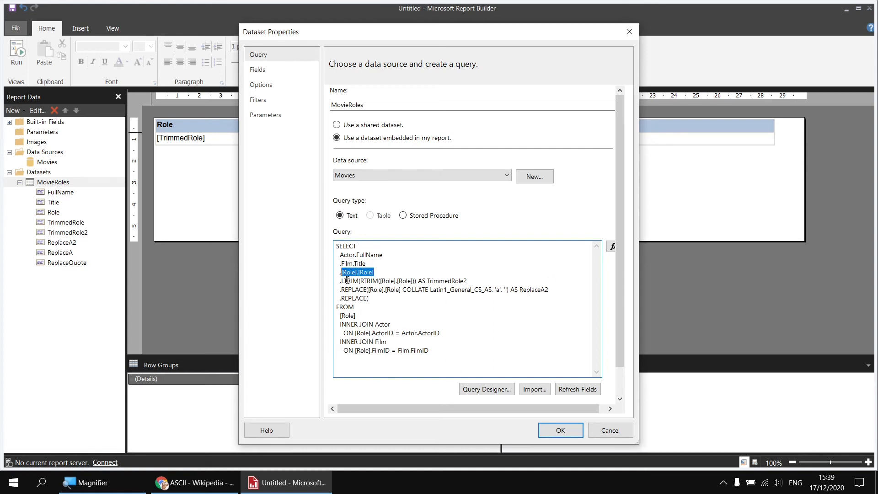
left_click(379, 300)
key("ctrl+v")
type(", ''")
type("''")
type(") AS Replace")
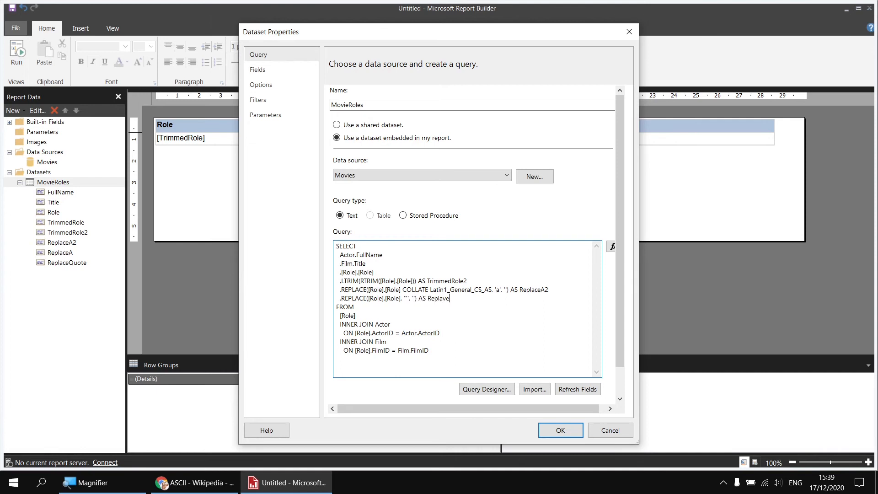
type("Quote2")
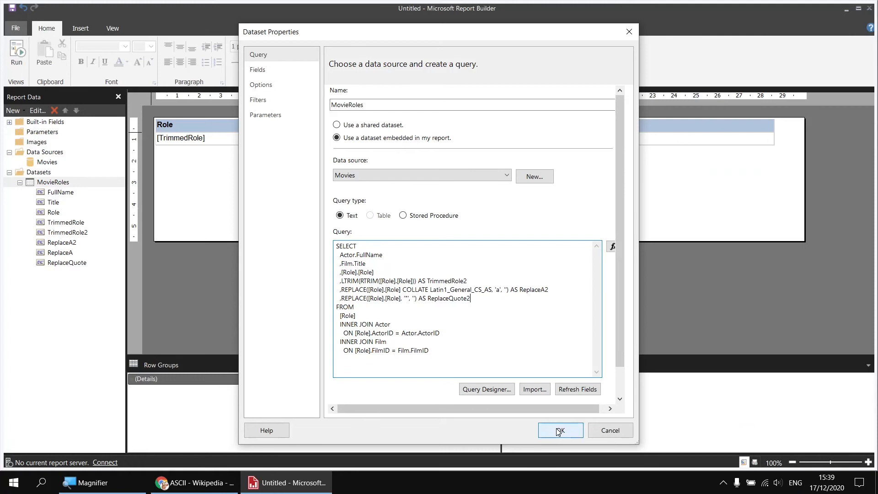
left_click(558, 431)
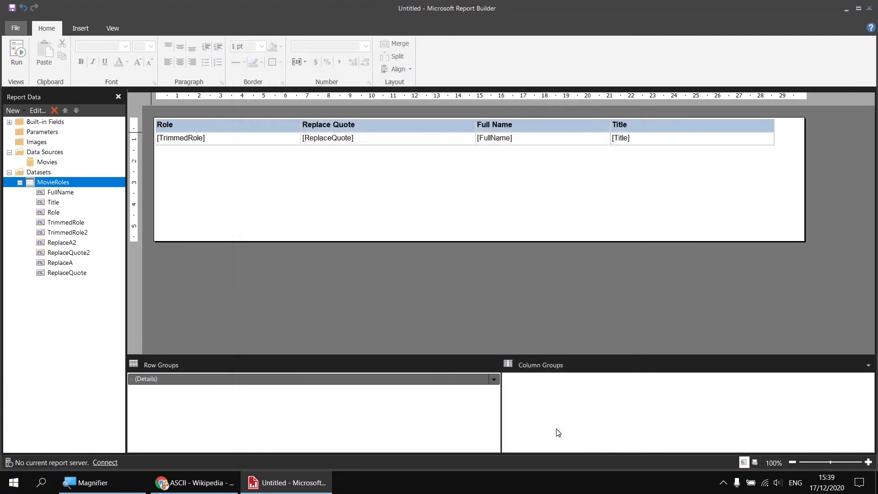
Change the detail cell under the Replace Quote heading to the ReplaceQuote2 field, then preview the report and return to the design view
left_click(373, 139)
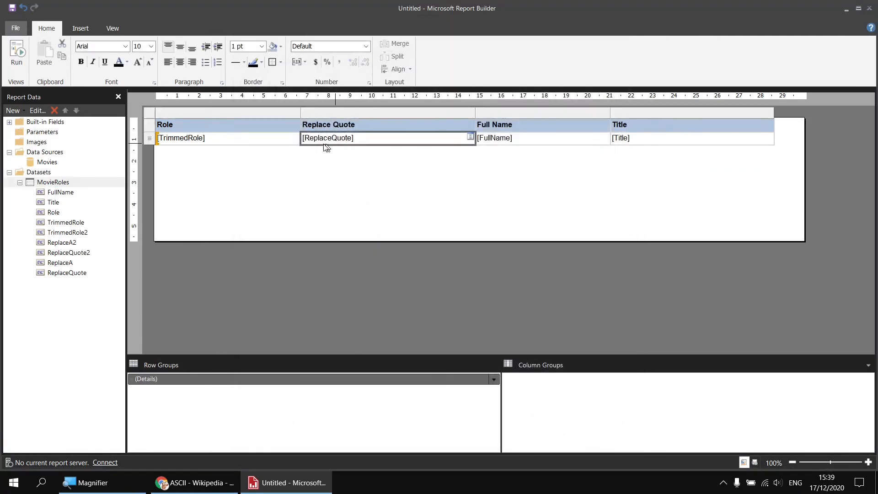
left_click(470, 137)
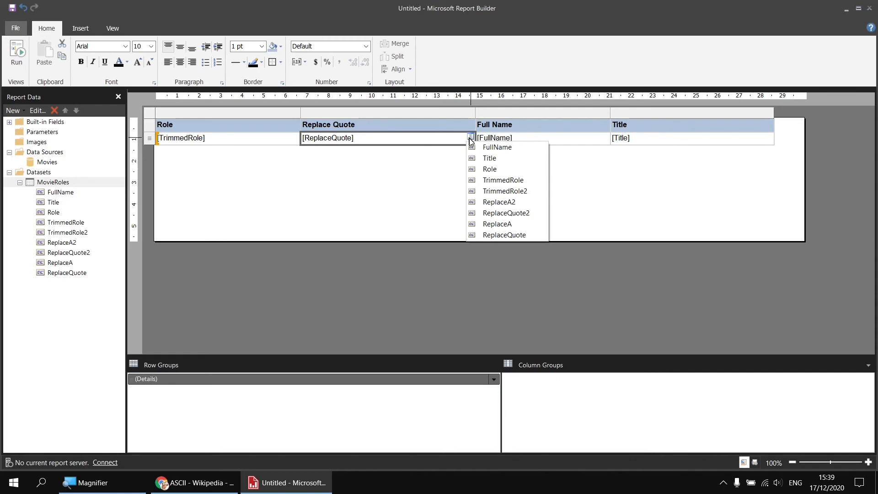
left_click(505, 213)
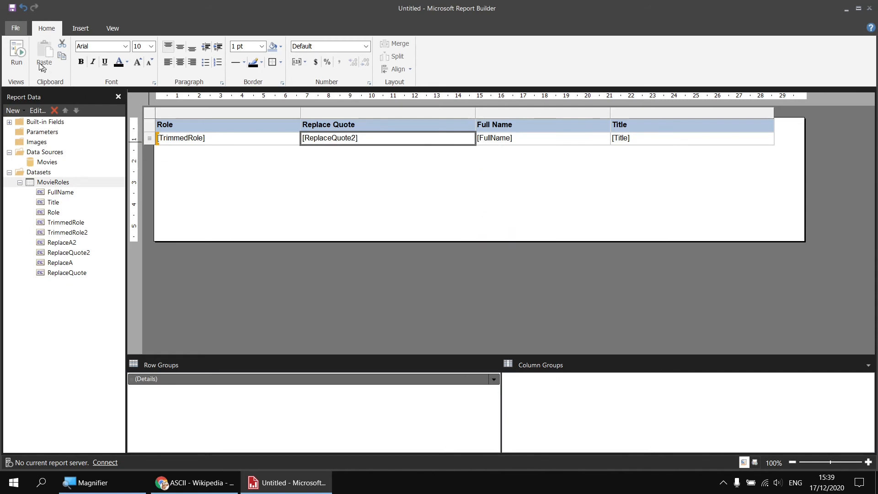
left_click(17, 52)
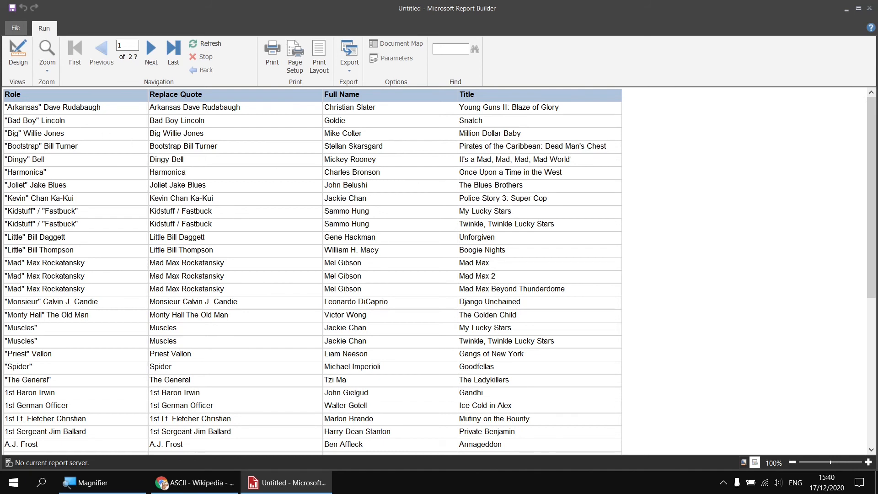
left_click(19, 55)
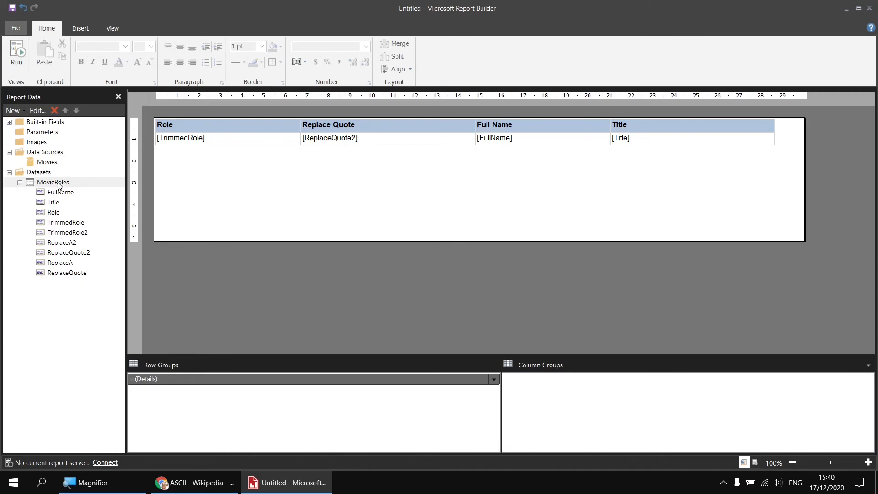
Open the MovieRoles dataset's query and start a new column line ,REPLACE( below the ReplaceQuote2 column
right_click(60, 183)
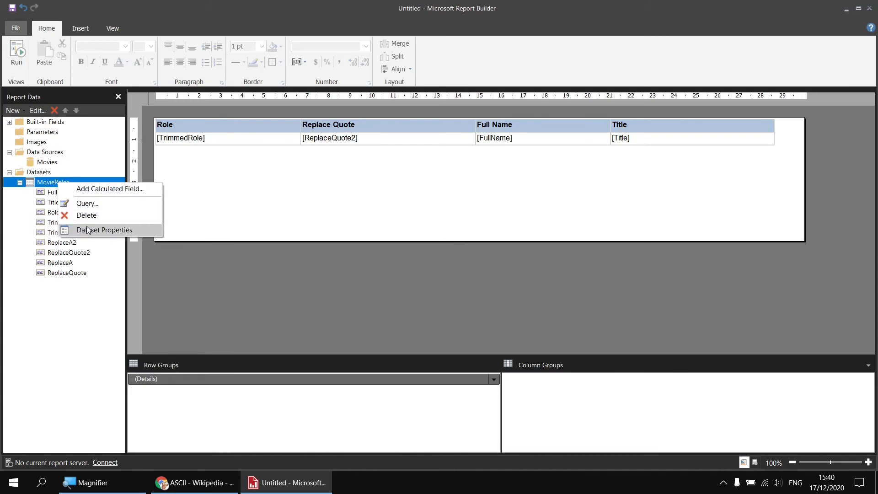
left_click(113, 232)
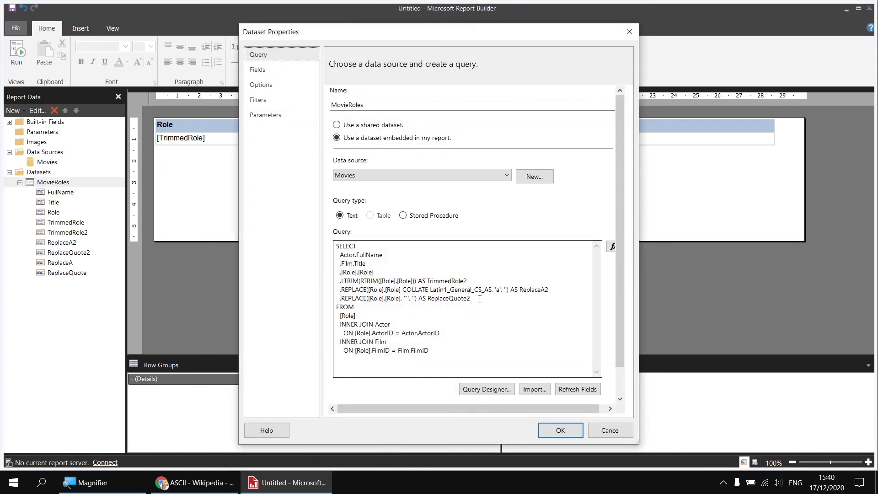
left_click(480, 299)
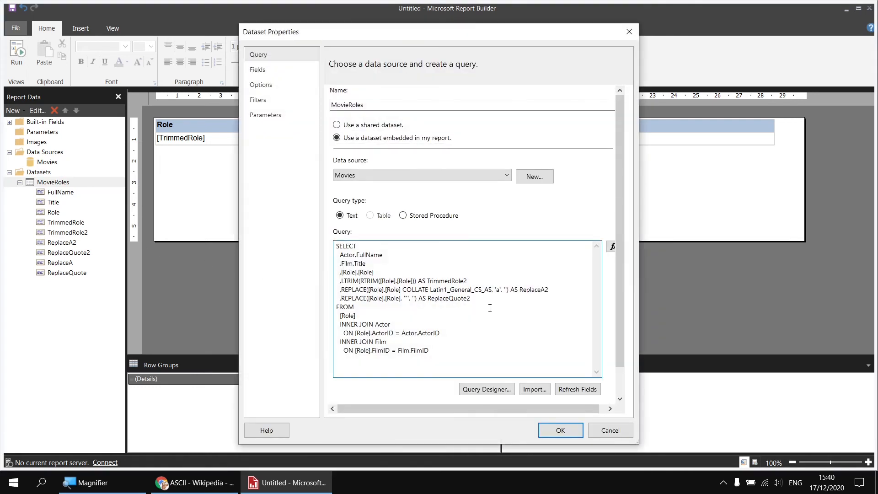
key("Return")
type(",")
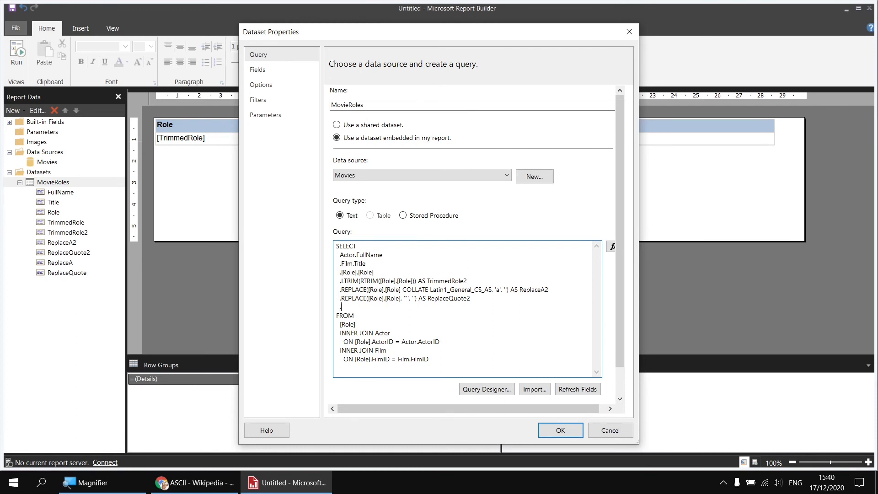
type("REPLACE(")
Complete the new query column as ,REPLACE(Film.Title, '''', '') AS ReplaceTitleQuote and save the dataset
left_click_drag(366, 263, 341, 264)
key("ctrl+c")
left_click(386, 310)
key("ctrl+v")
type("AS Replace")
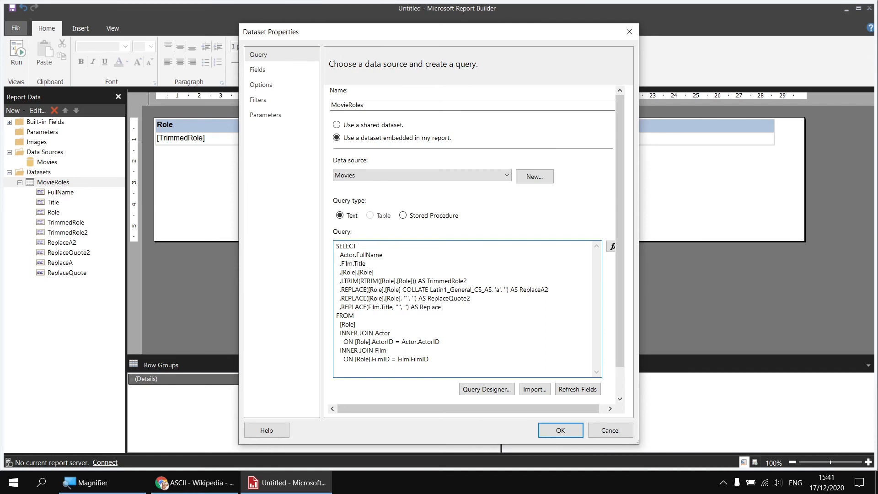
type("TitleQuote")
left_click(560, 430)
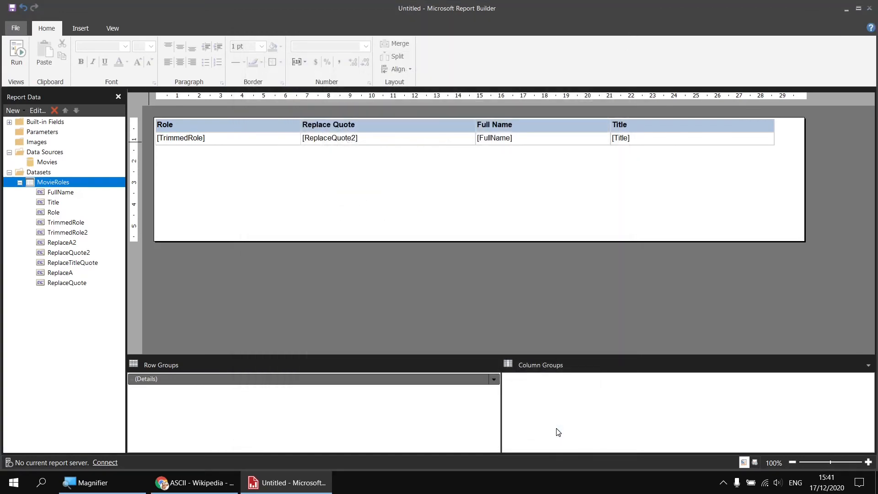
Add the ReplaceTitleQuote field as a new column after Title, preview the report and return to the design view
left_click(63, 263)
left_click(747, 142)
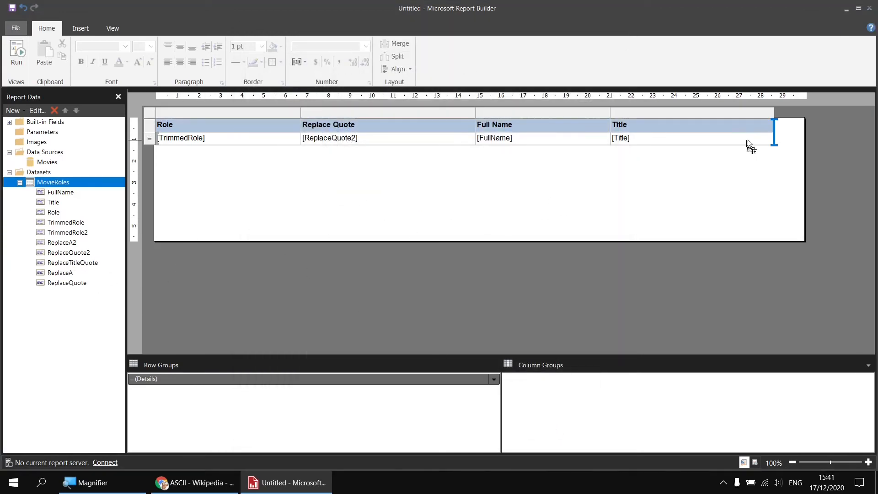
left_click_drag(758, 139, 759, 139)
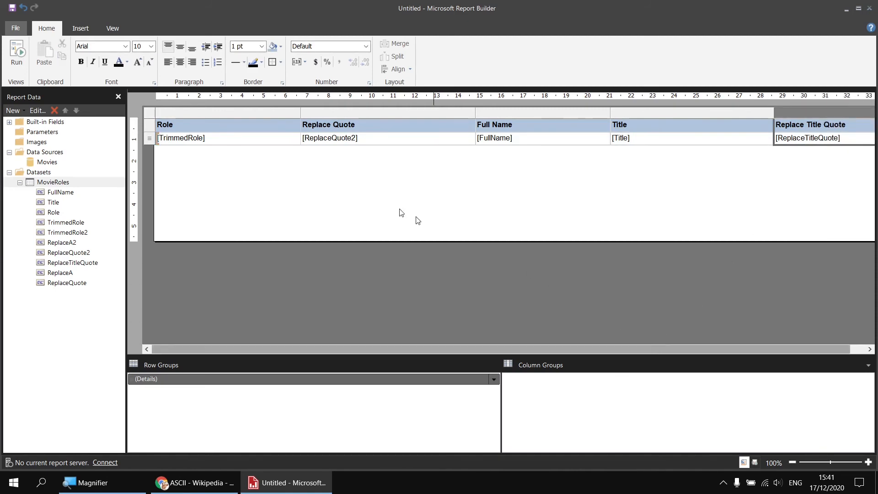
left_click(15, 57)
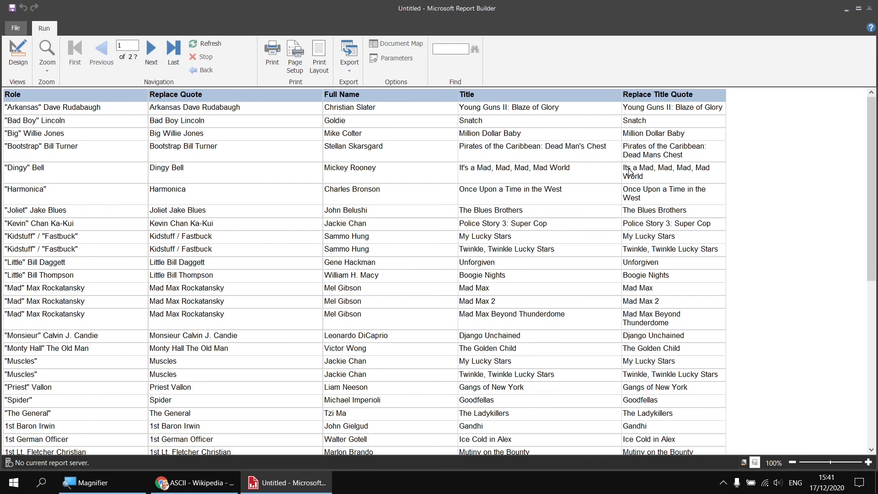
left_click(18, 53)
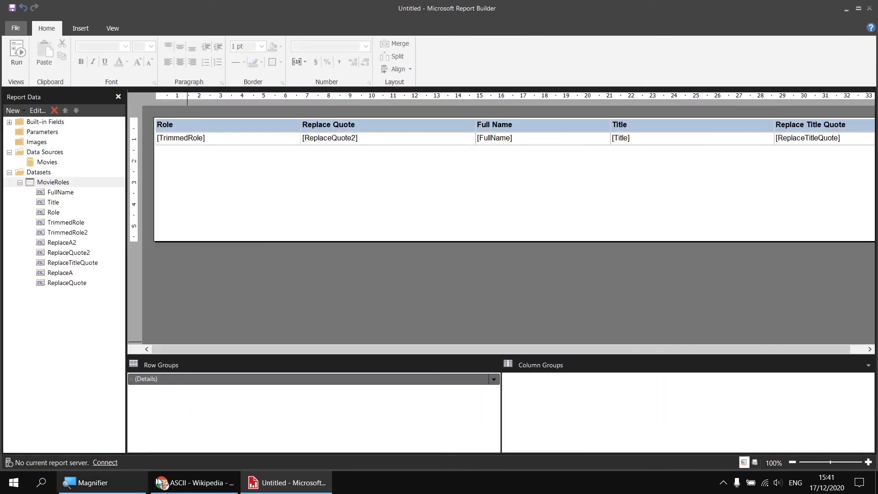
Switch to the Wikipedia ASCII page in the browser, look up the single quote's decimal code and return to Report Builder
left_click(185, 483)
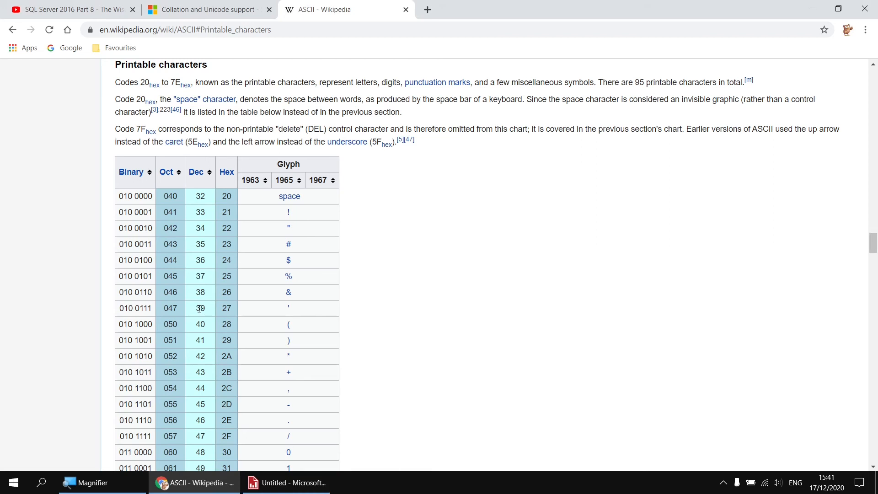
mouse_move(290, 488)
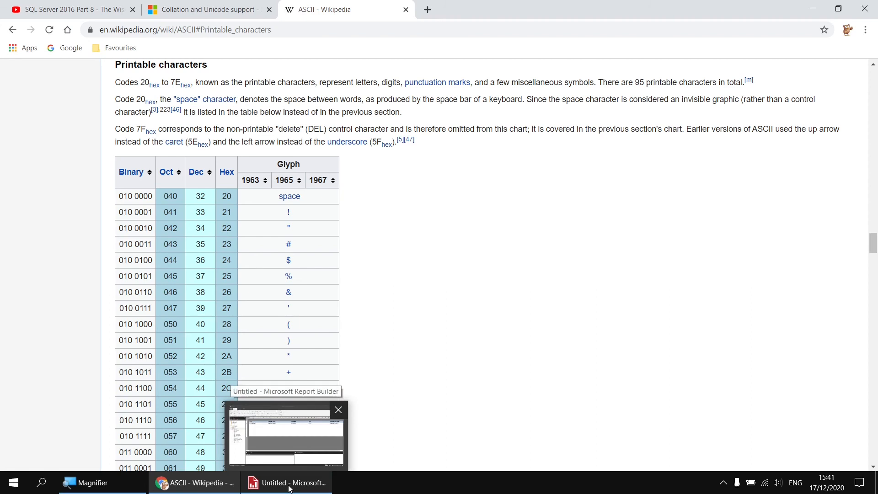
left_click(290, 487)
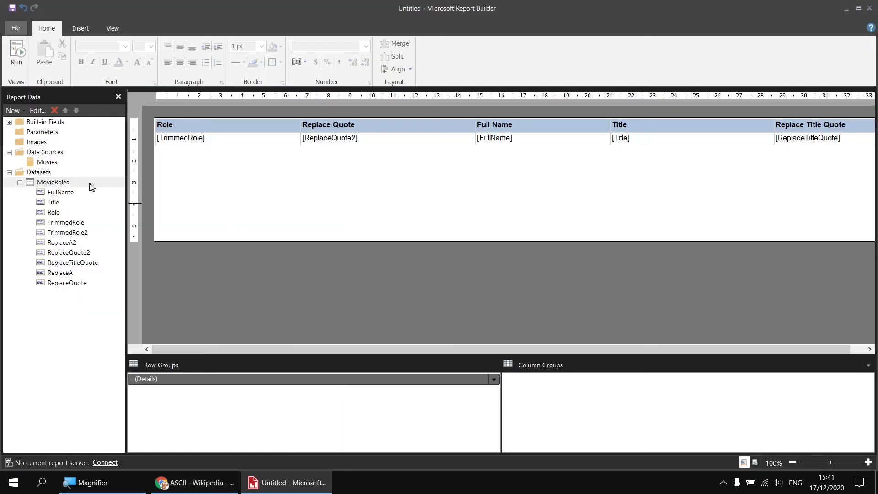
In the MovieRoles dataset's query, replace the quoted apostrophe in the ReplaceTitleQuote column's REPLACE function with CHAR(39)
right_click(64, 184)
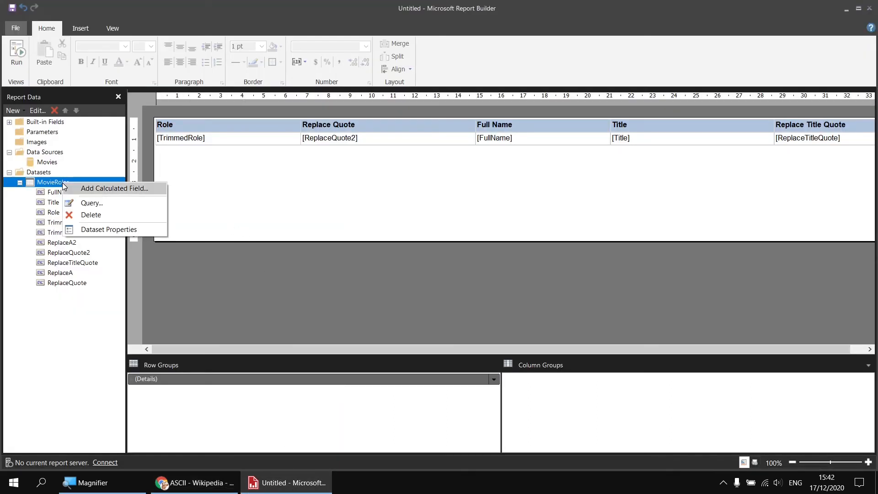
left_click(112, 230)
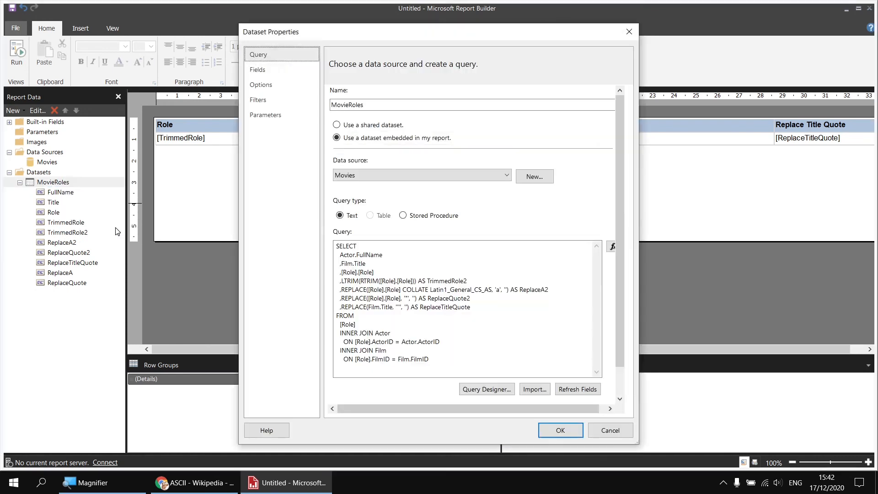
left_click(396, 307)
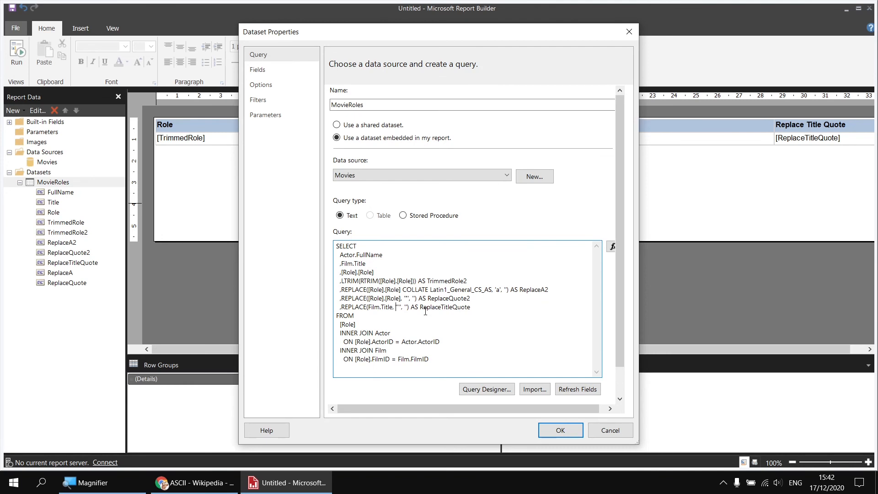
key("Delete")
key("Delete")
key("Delete")
key("Delete")
type("CHAR")
type("()")
type("39")
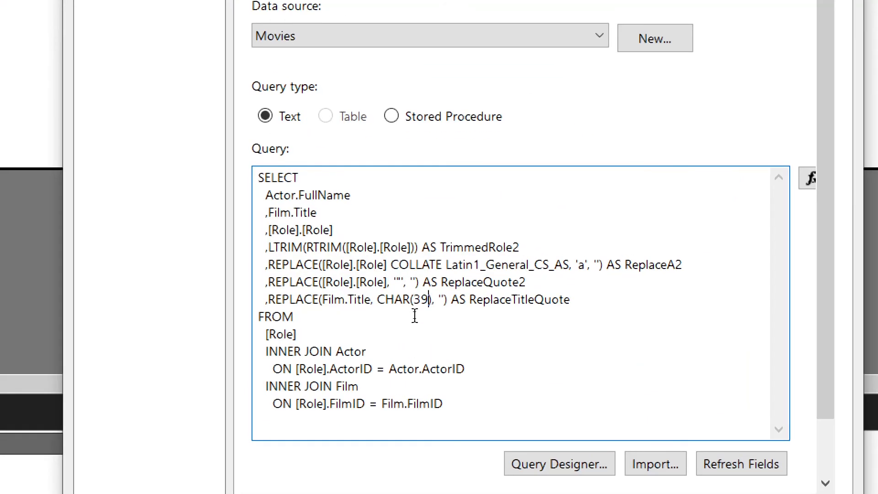
Save the dataset's changed query, preview the report and return to the design view
left_click(416, 325)
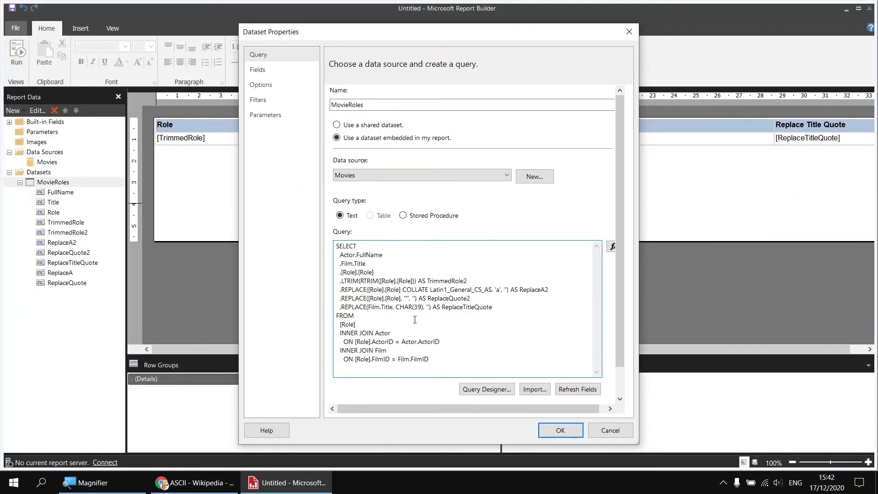
left_click(556, 421)
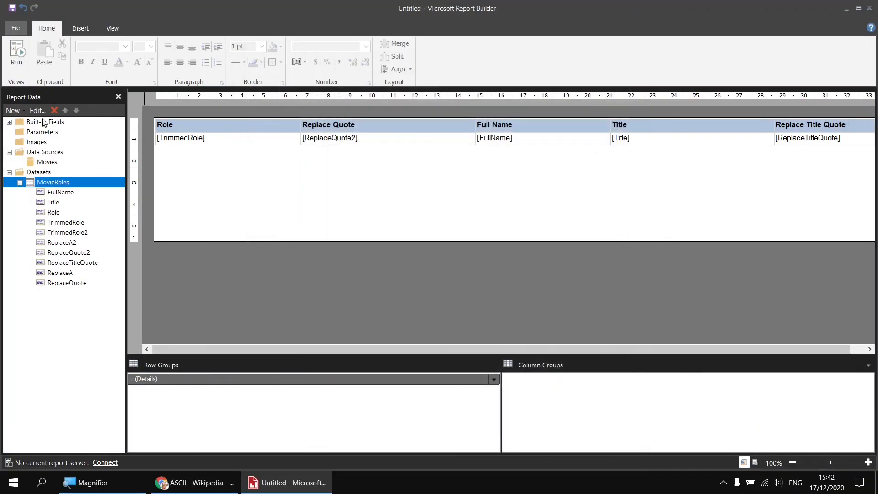
left_click(17, 53)
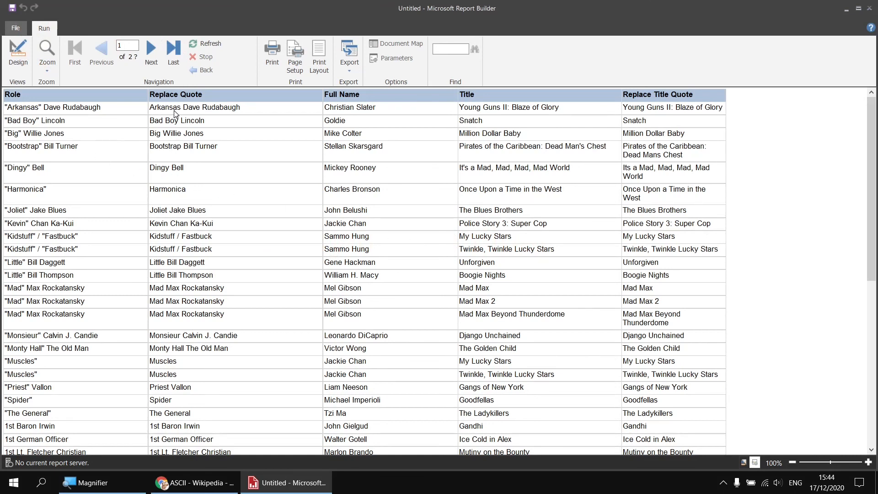
left_click(18, 59)
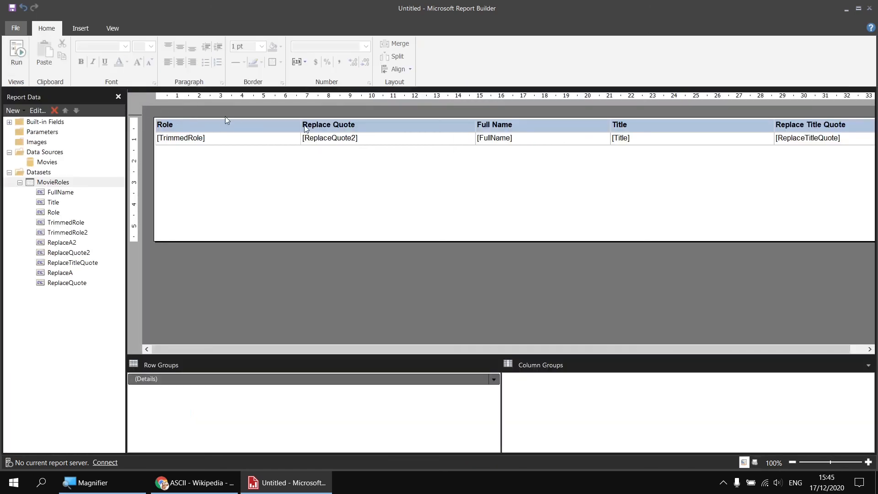
Delete the Replace Title Quote column from the report table
left_click(819, 130)
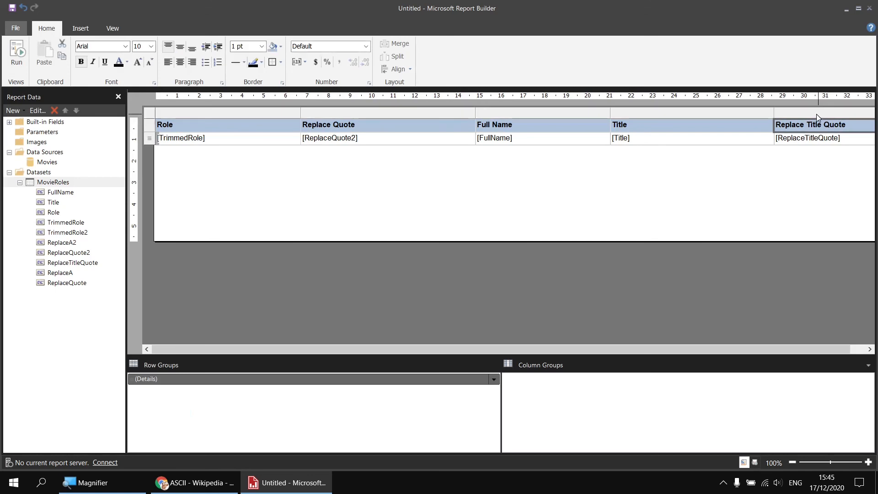
left_click(816, 114)
right_click(816, 113)
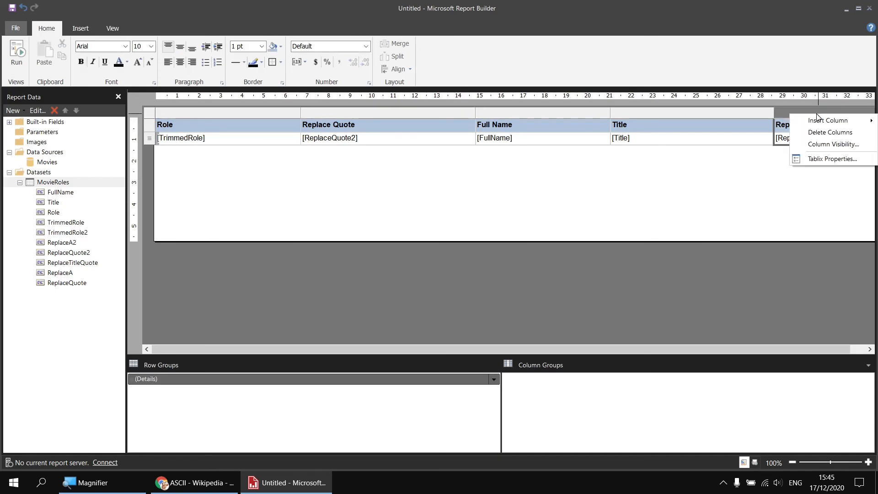
left_click(824, 132)
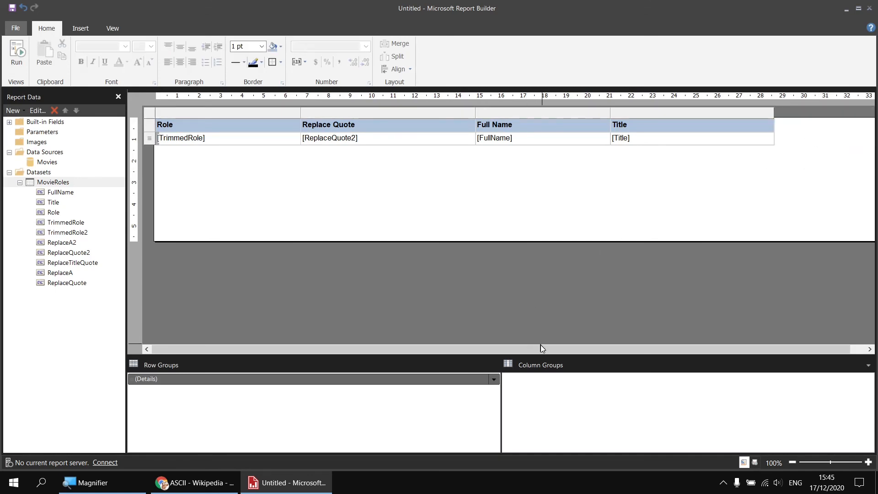
Narrow the report body so that its right edge meets the right edge of the four-column table
left_click_drag(548, 347, 610, 347)
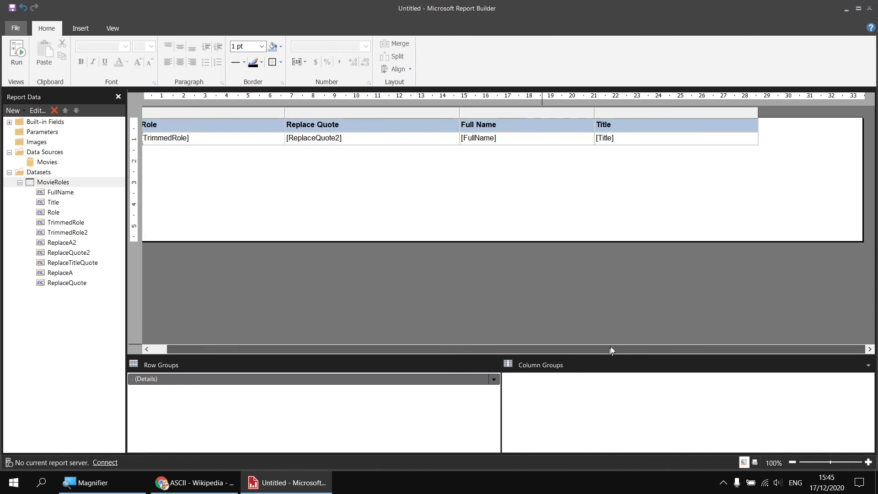
left_click(867, 170)
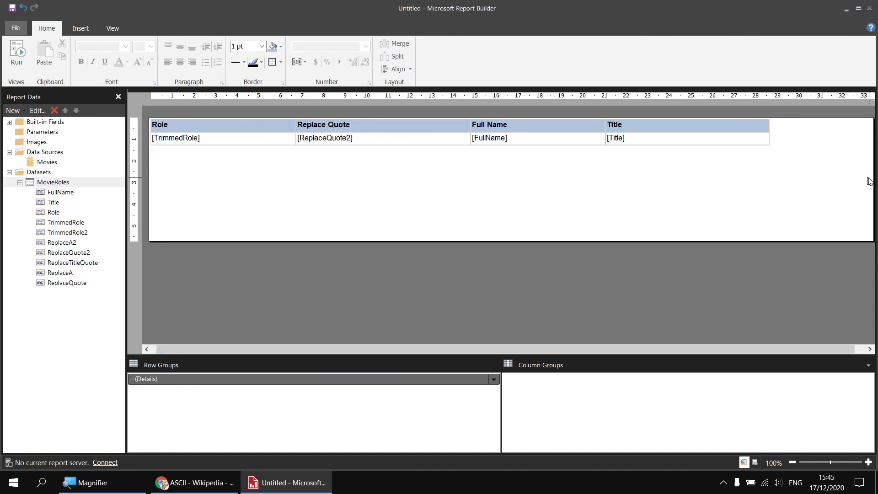
left_click_drag(869, 182, 773, 180)
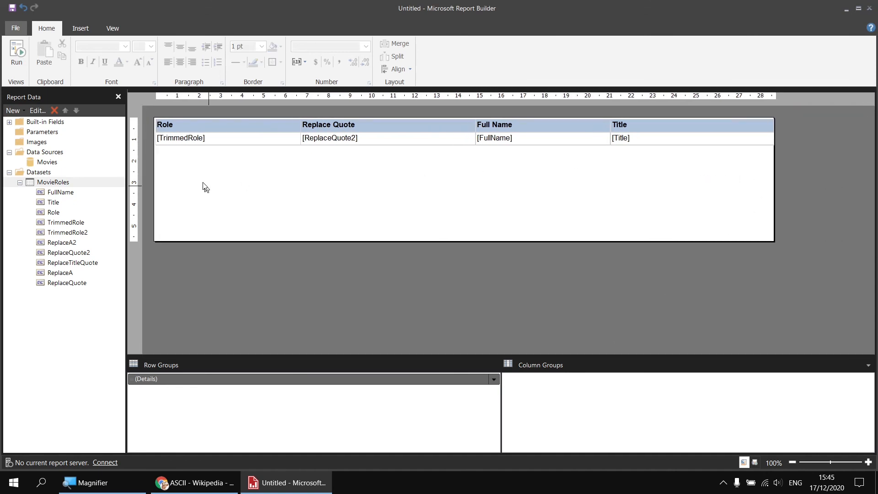
Change the table's sort field to ReplaceQuote, preview the report and return to the design view
left_click(208, 123)
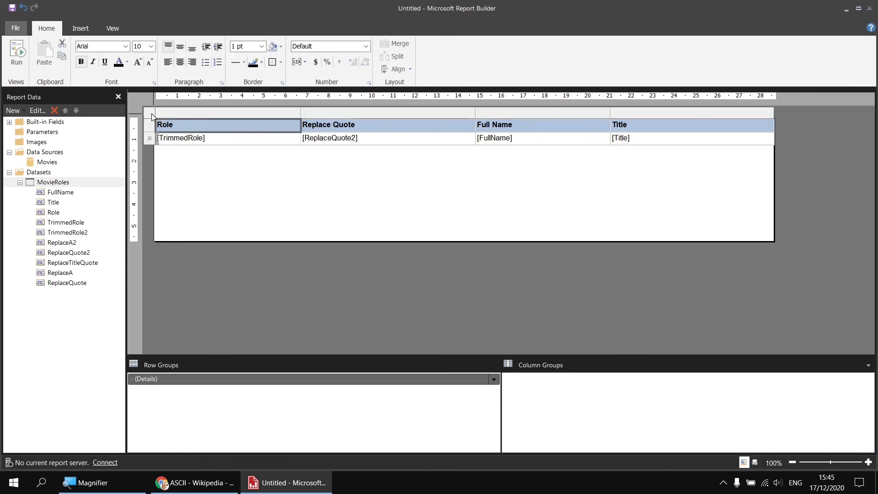
right_click(152, 115)
left_click(185, 200)
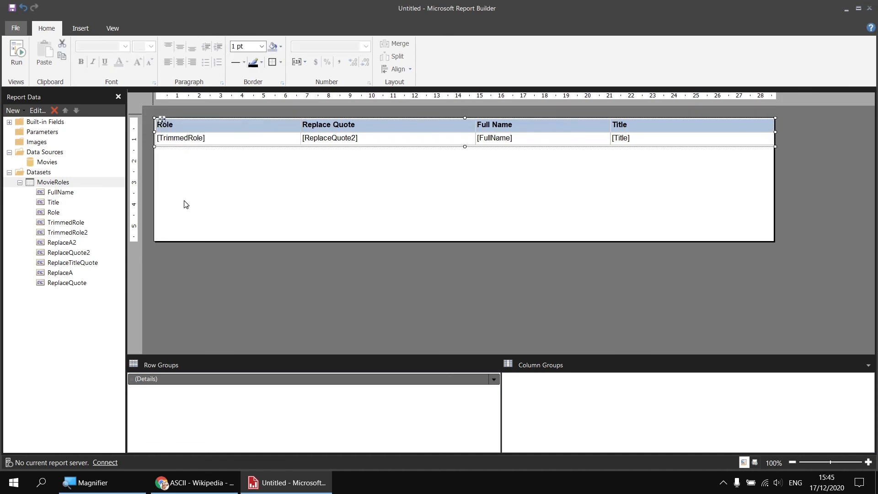
left_click(260, 101)
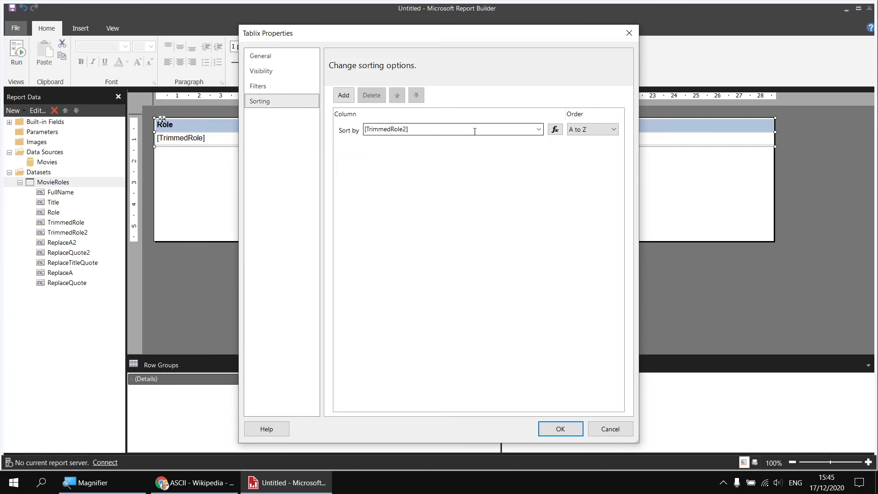
left_click(540, 129)
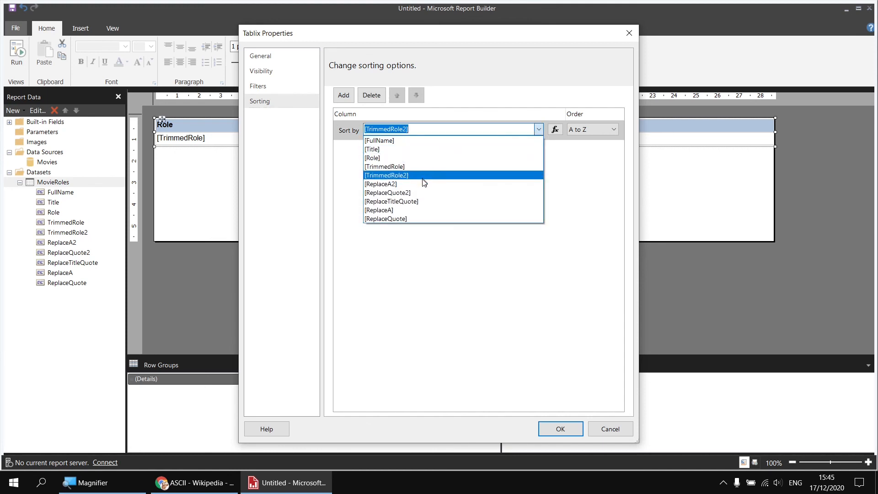
left_click(402, 218)
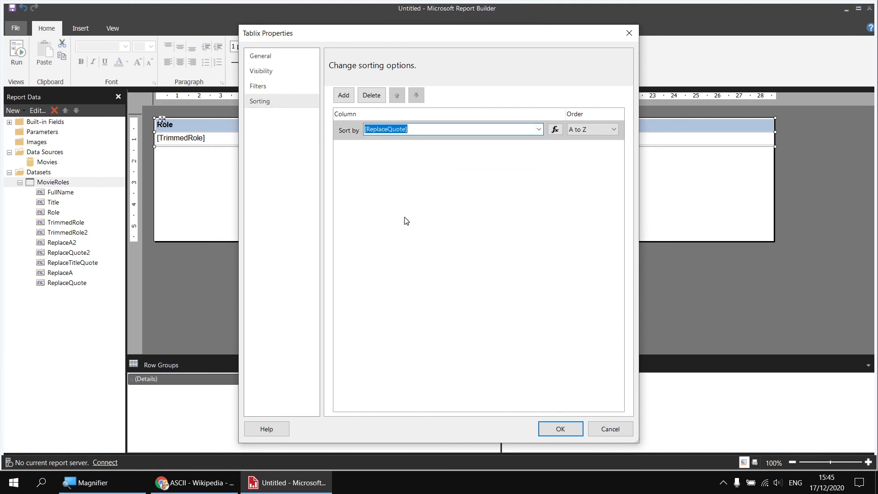
left_click(554, 429)
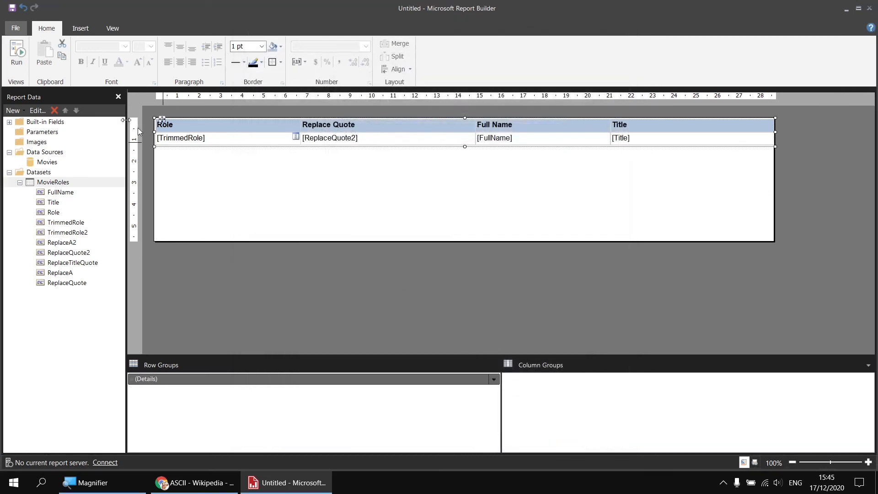
left_click(17, 51)
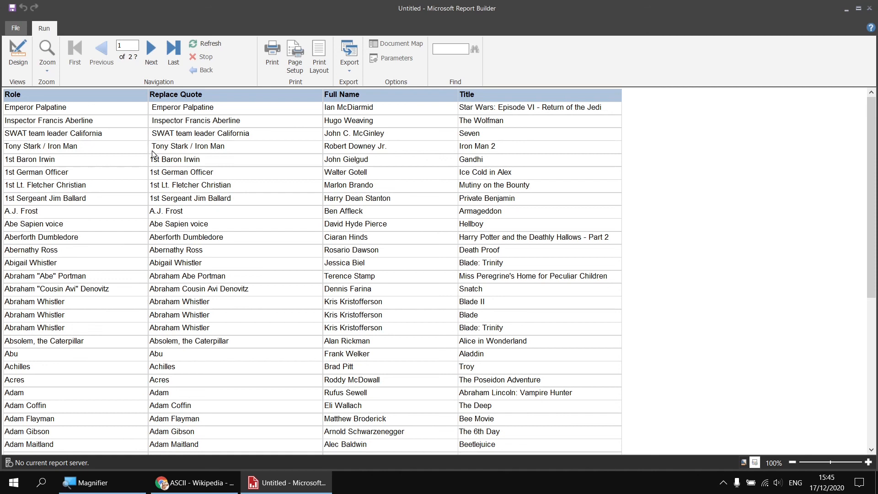
left_click(22, 61)
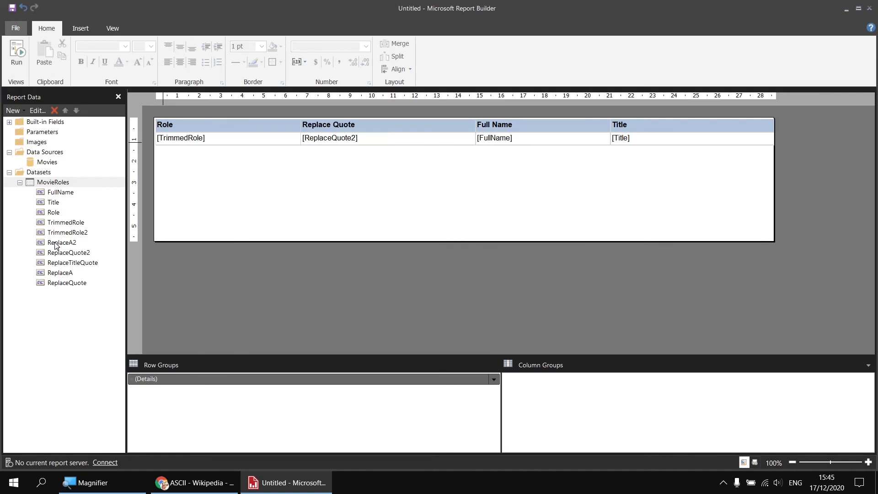
Wrap the ReplaceQuote calculated field's expression in Trim so it reads =Trim(Replace(Fields!Role.Value,Chr(34),"")), and save the dataset properties
right_click(59, 283)
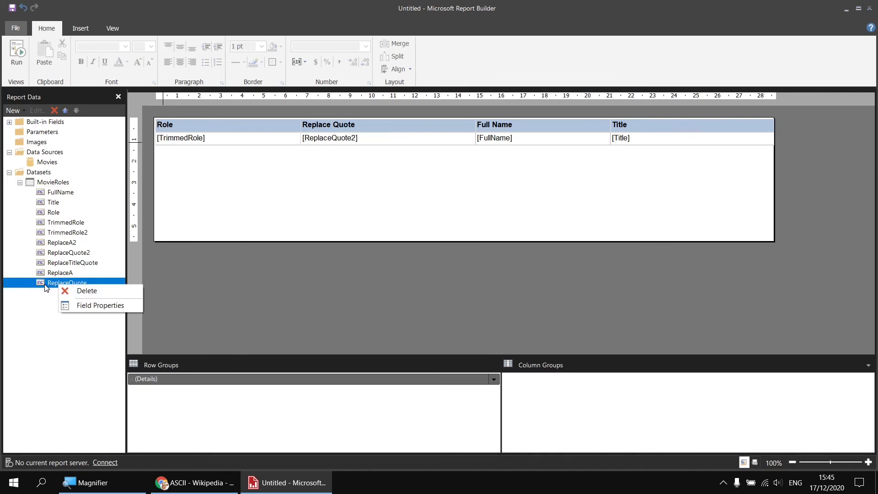
left_click(100, 305)
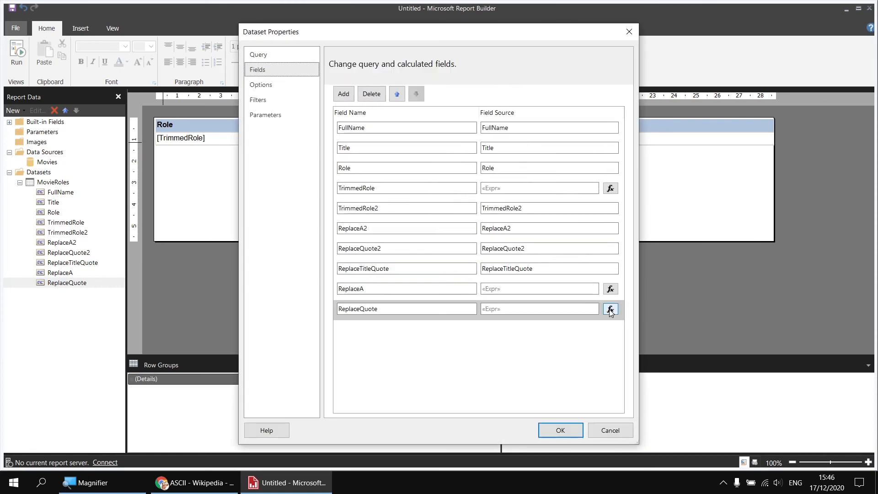
left_click(609, 309)
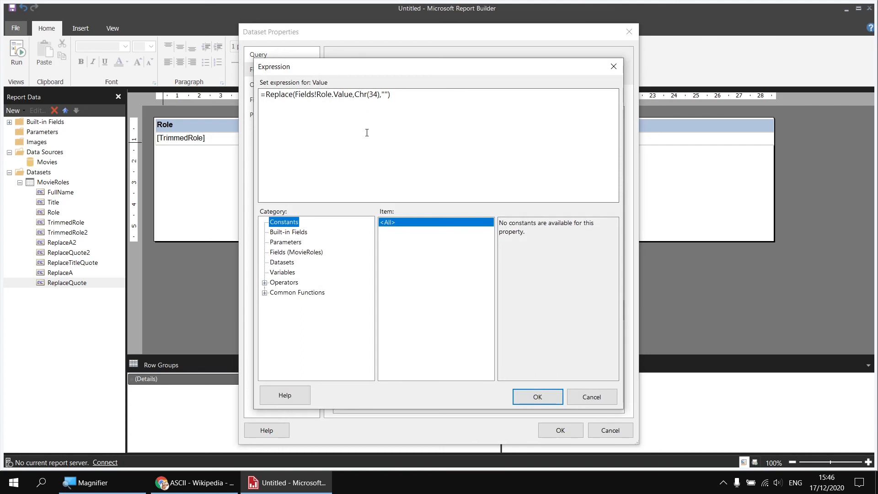
left_click(266, 96)
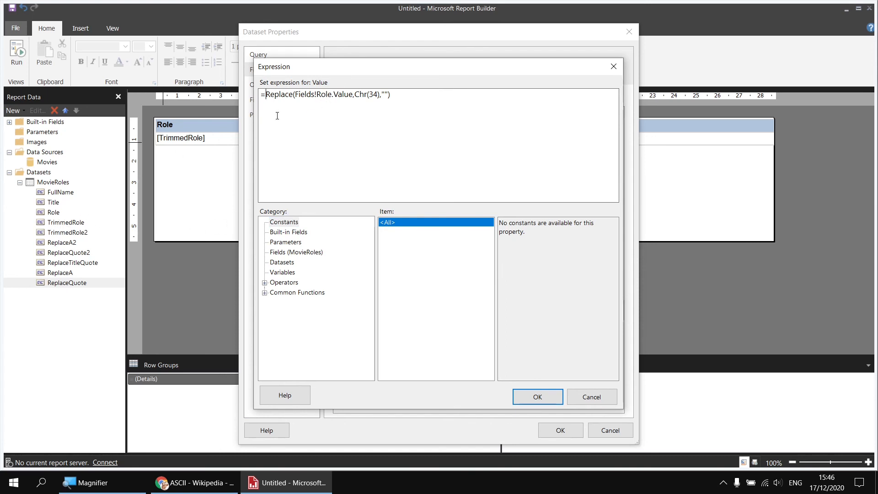
type("Trim")
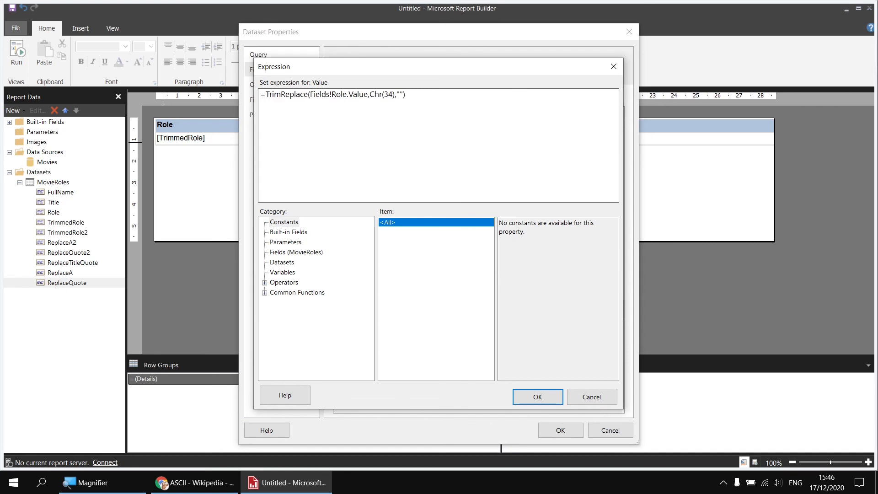
type("(")
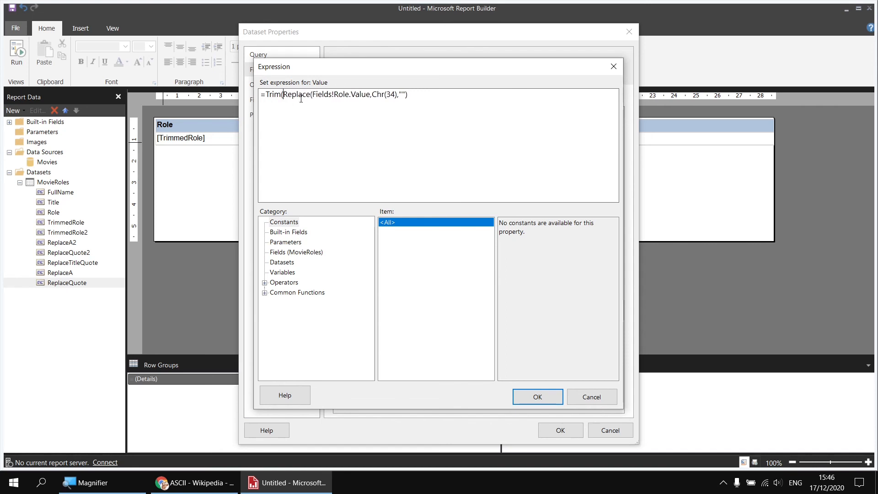
left_click(419, 98)
type(")")
left_click(538, 396)
left_click(554, 430)
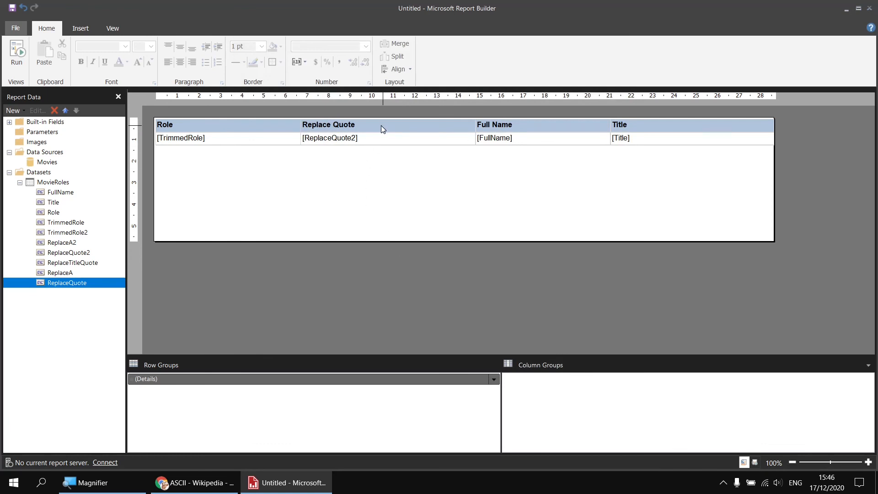
Delete the Replace Quote column from the table and narrow the report body to the remaining three columns
left_click(380, 124)
left_click(380, 112)
right_click(379, 113)
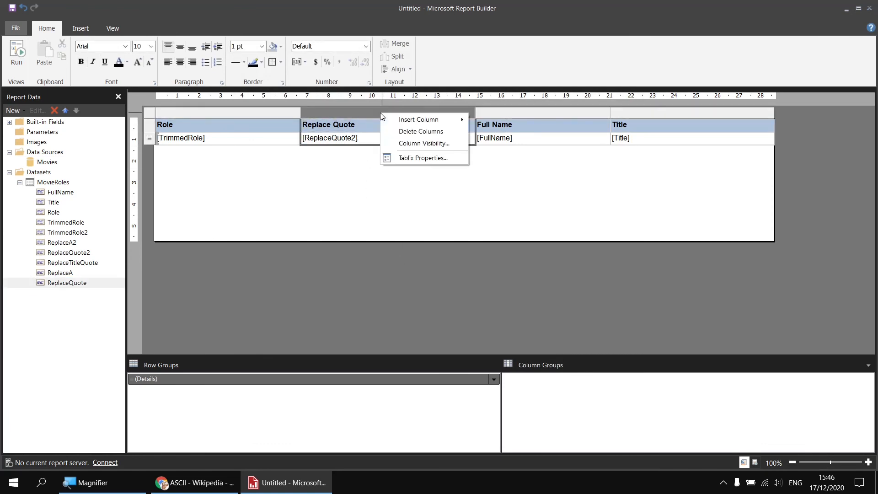
left_click(404, 131)
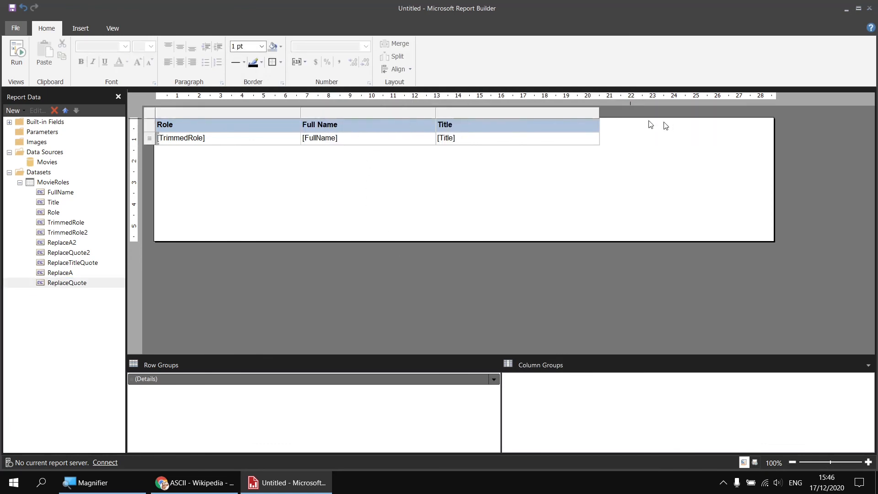
left_click_drag(775, 155, 599, 153)
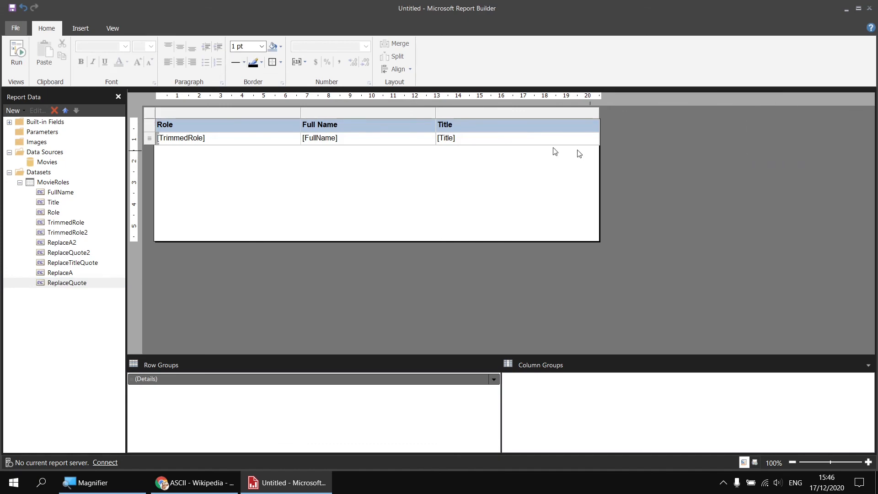
Preview the report and examine the order of the roles across its first pages, especially names containing double quotes
left_click(17, 53)
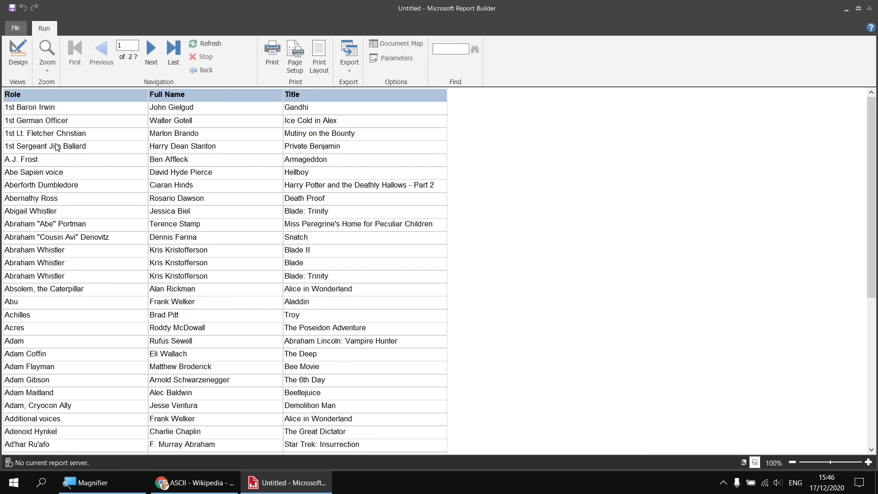
scroll(66, 265, "down", 15)
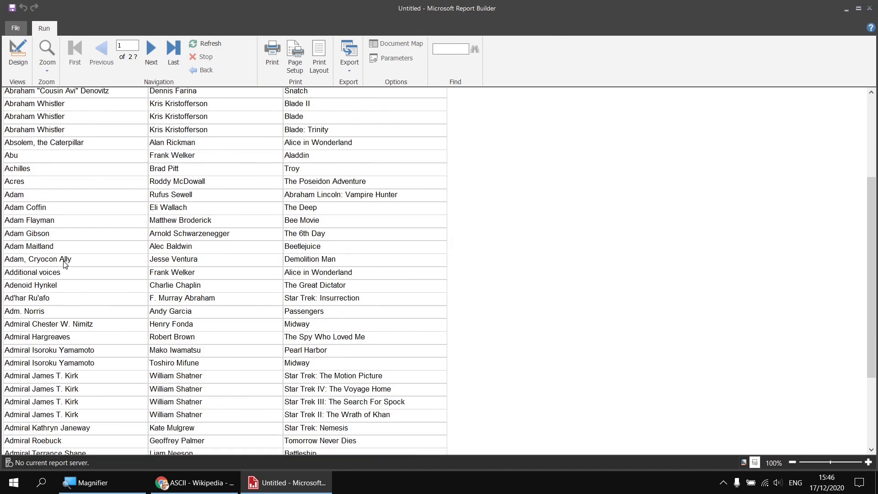
scroll(66, 264, "down", 4)
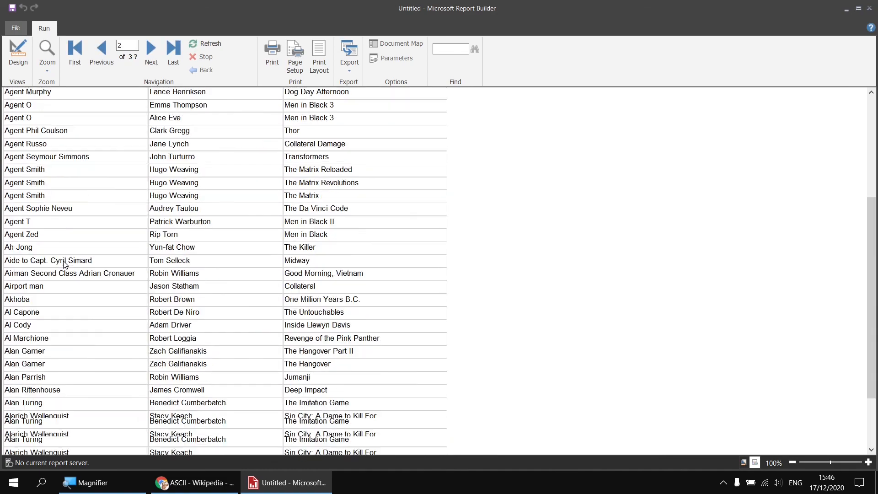
scroll(59, 280, "down", 10)
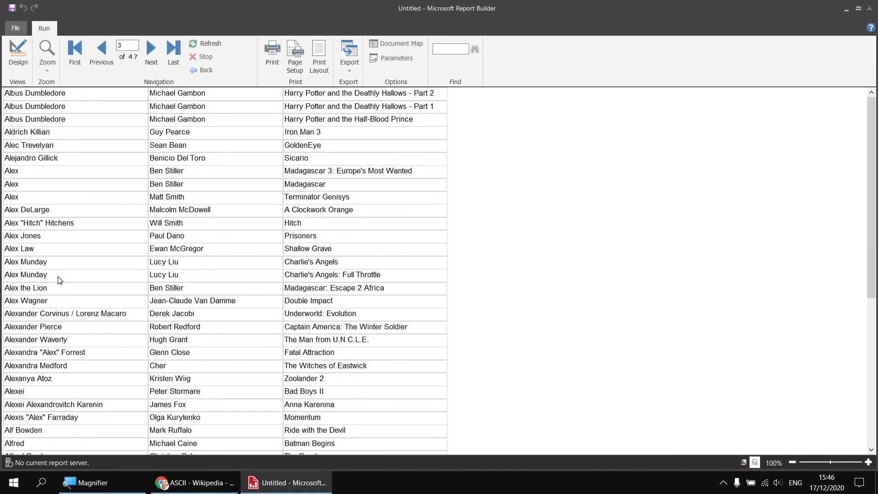
scroll(60, 280, "down", 2)
scroll(59, 279, "down", 2)
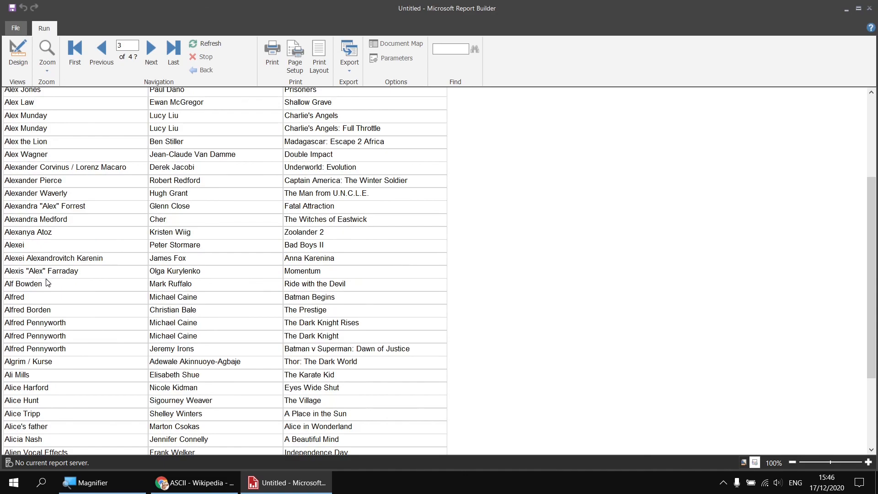
scroll(48, 281, "up", 15)
scroll(48, 281, "up", 20)
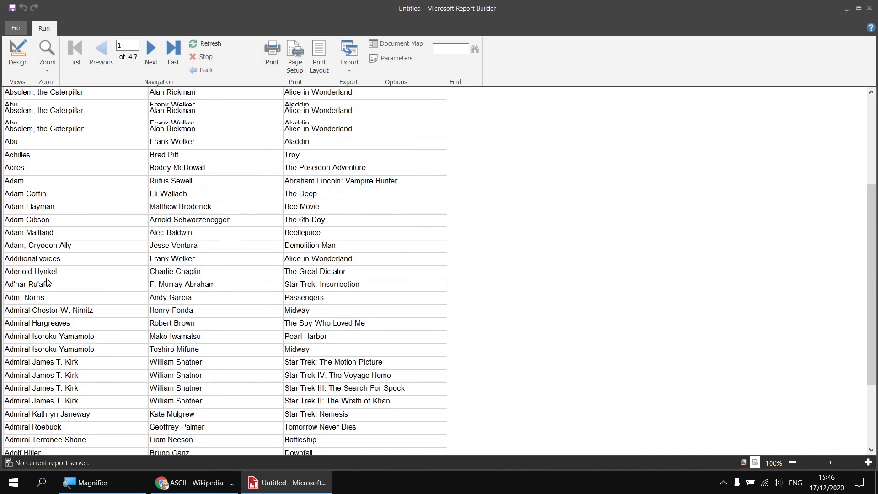